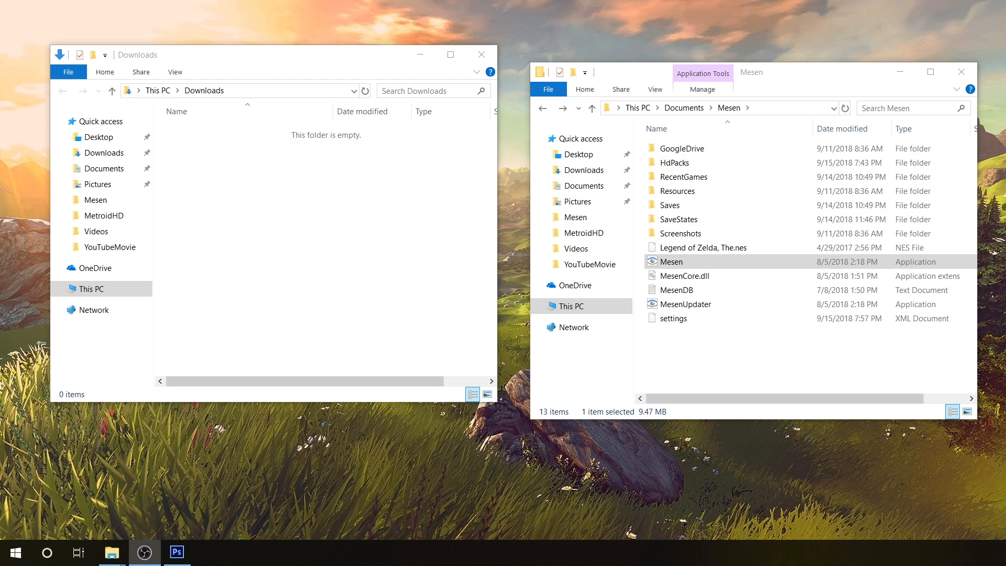
- Launch the Mesen emulator from its folder and load the Legend of Zelda, The.nes game file
{"action": "left_click", "coordinate": [681, 263]}
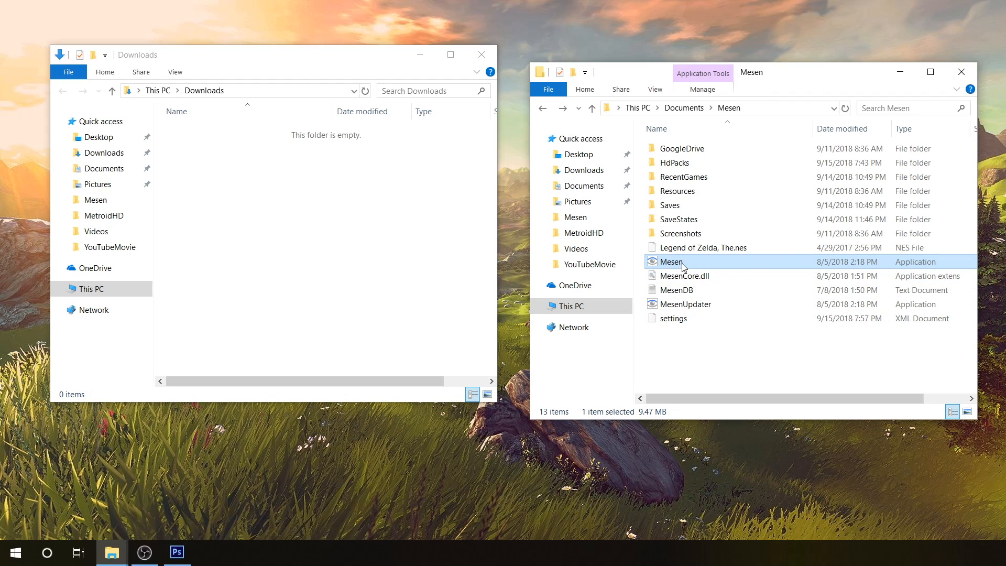
{"action": "double_click", "coordinate": [682, 263]}
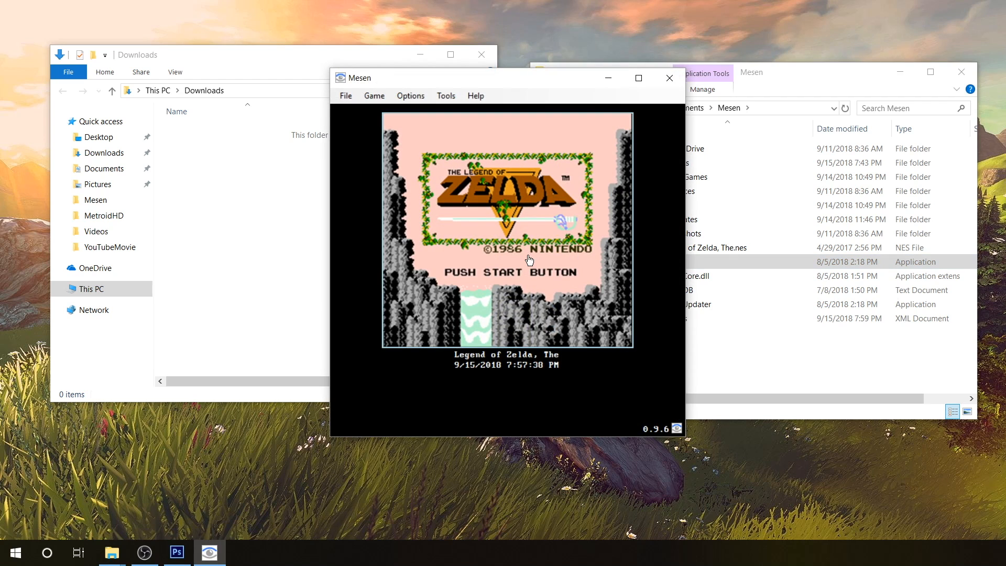
{"action": "left_click", "coordinate": [345, 95]}
{"action": "left_click", "coordinate": [365, 110]}
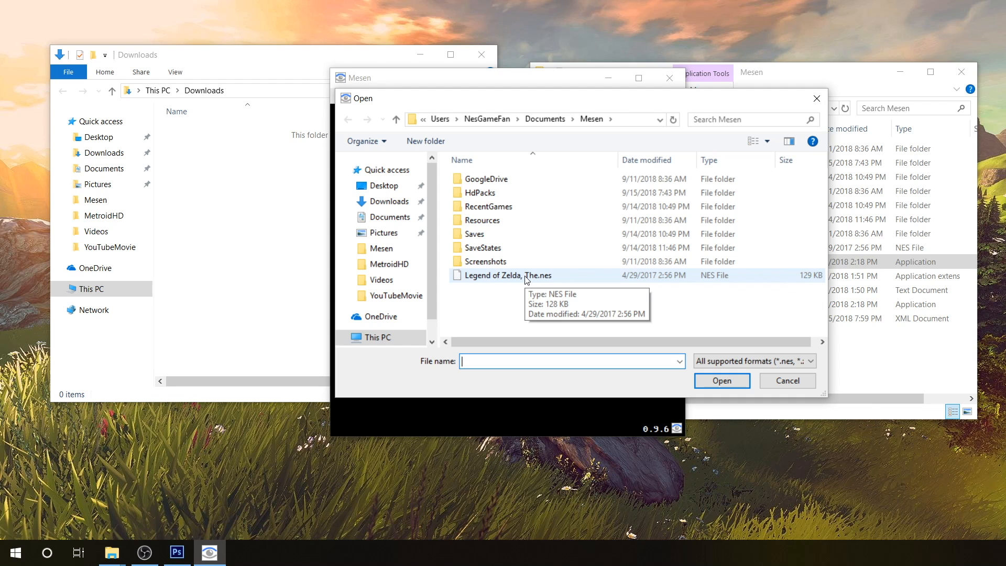
{"action": "left_click", "coordinate": [527, 281]}
{"action": "double_click", "coordinate": [527, 281]}
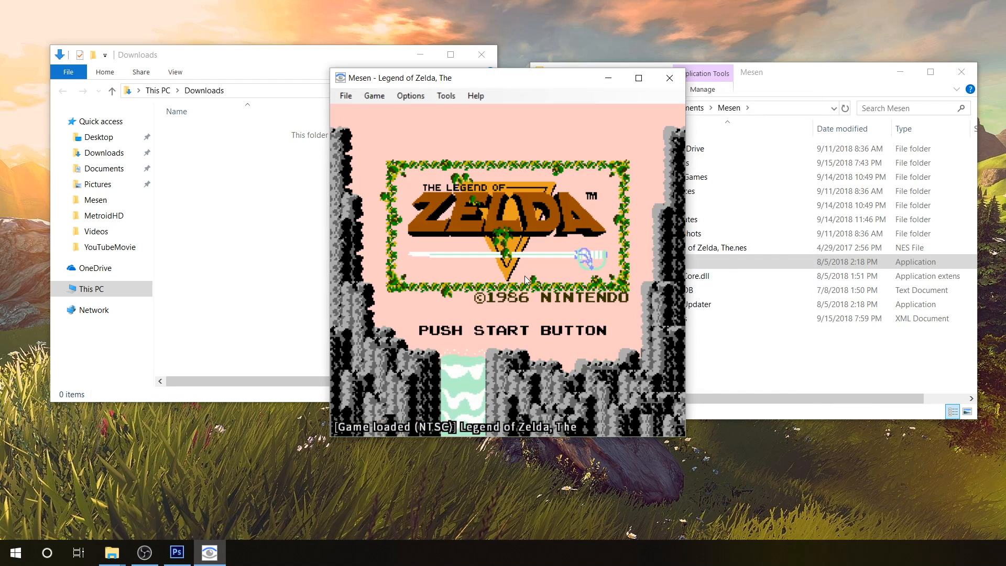
- Start the game with the LINK save slot and walk Link into the cave on the first screen
{"action": "key", "text": "Return"}
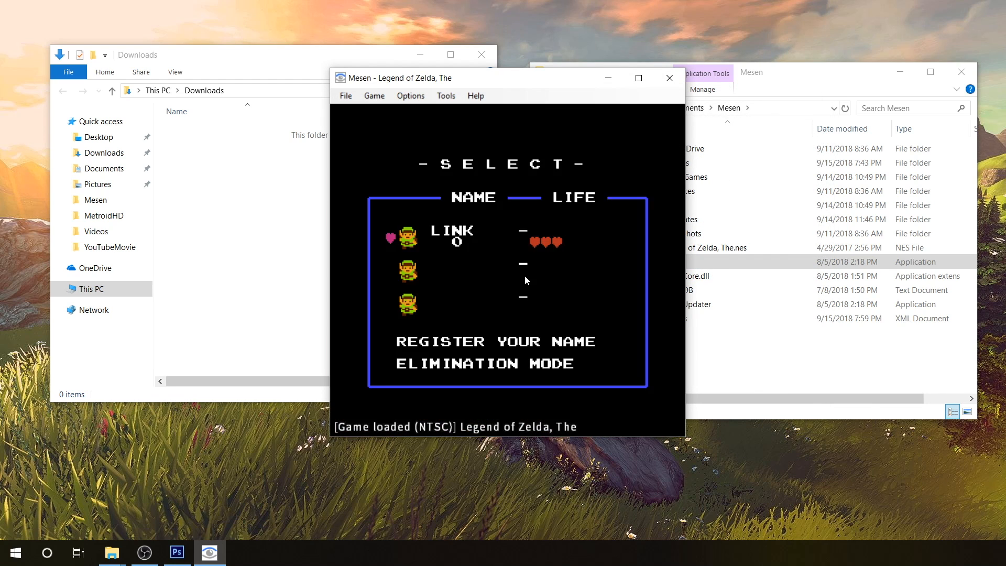
{"action": "key", "text": "Return"}
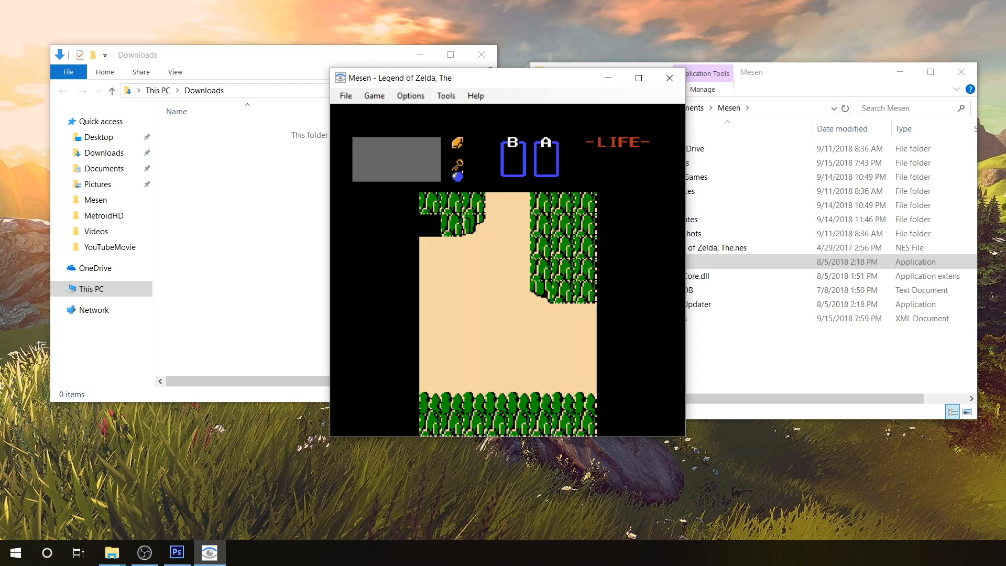
{"action": "key", "text": "Left"}
{"action": "key", "text": "Up"}
{"action": "key", "text": "Left"}
{"action": "key", "text": "Up"}
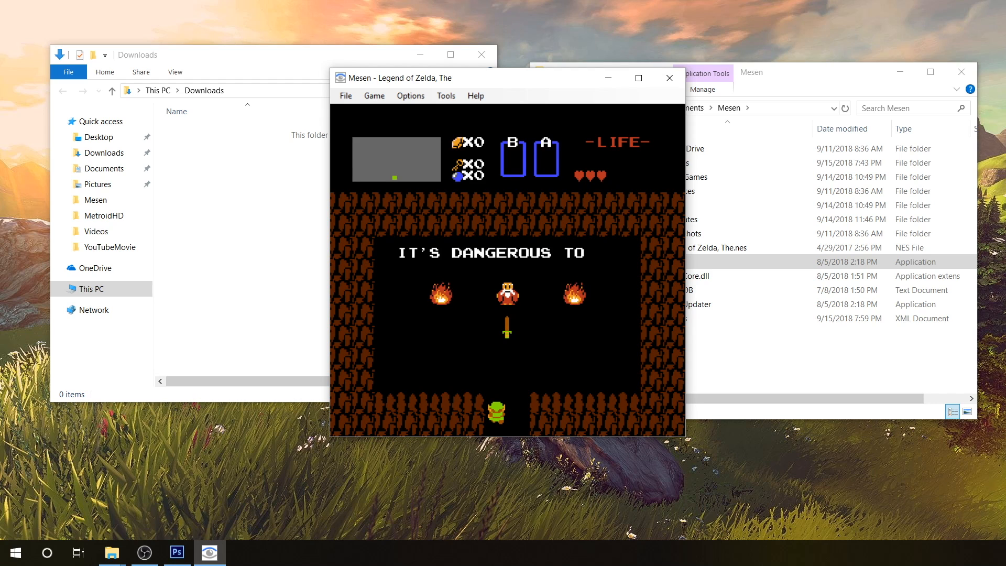
- Pick up the sword from the old man and walk Link back out of the cave
{"action": "key", "text": "Up"}
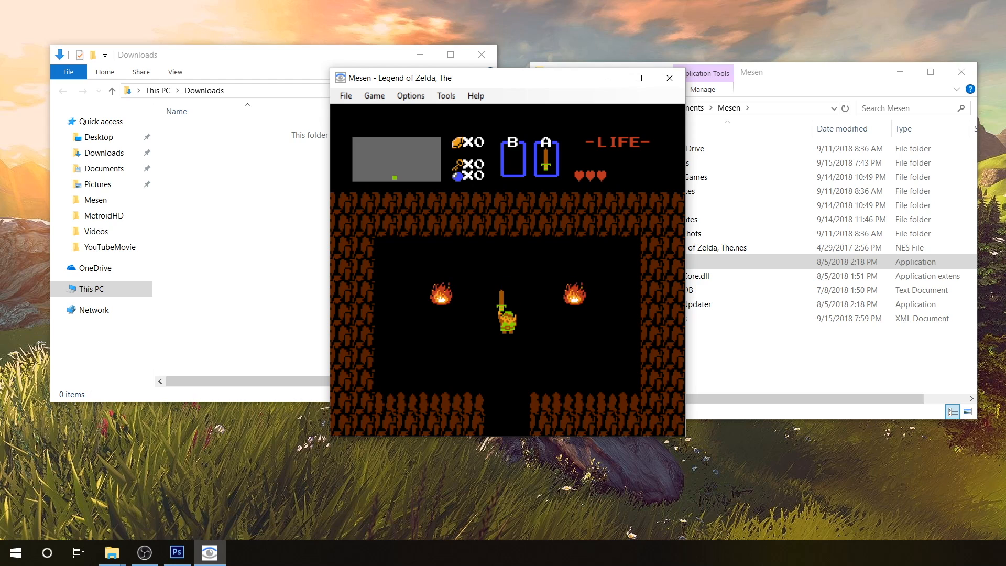
{"action": "key", "text": "Down"}
{"action": "key", "text": "Down"}
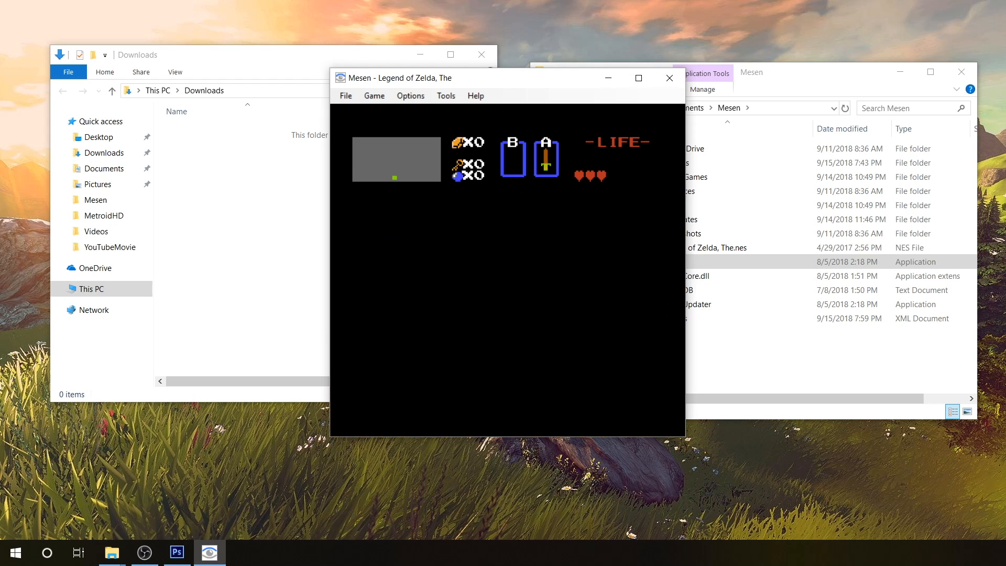
{"action": "key", "text": "Down"}
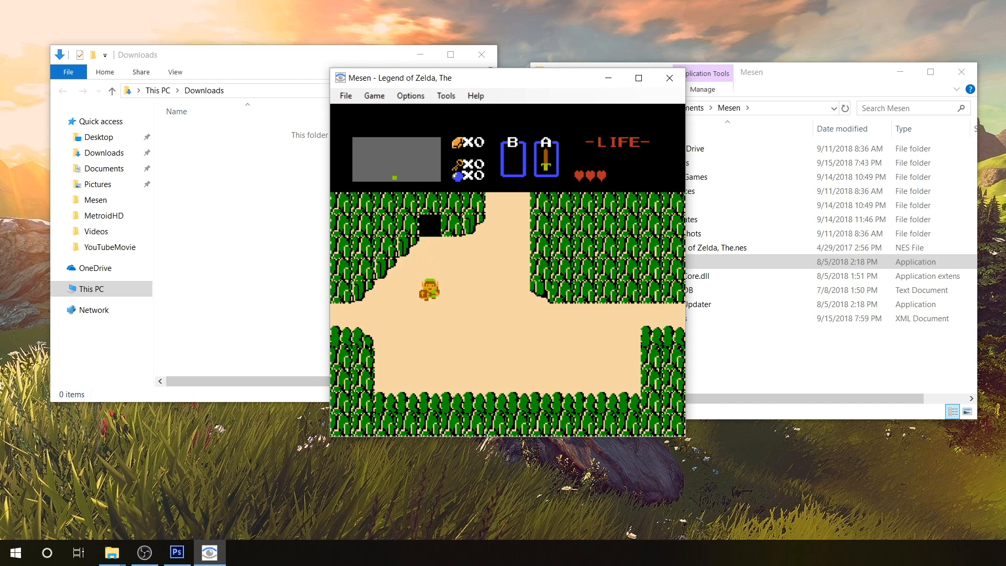
- Disable audio in the emulator's audio options and apply the change
{"action": "left_click", "coordinate": [410, 95]}
{"action": "left_click", "coordinate": [436, 172]}
{"action": "left_click", "coordinate": [364, 155]}
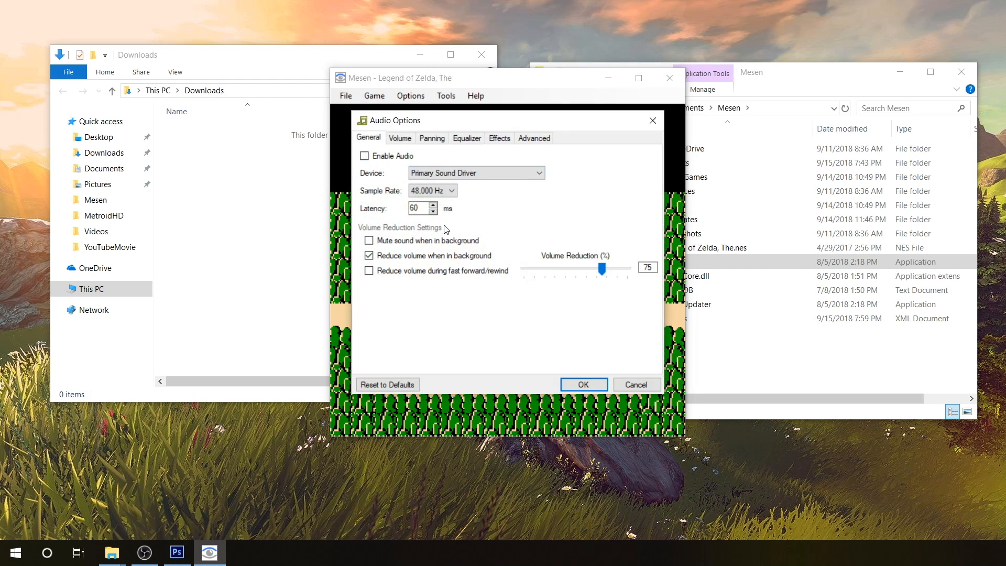
{"action": "left_click", "coordinate": [598, 385]}
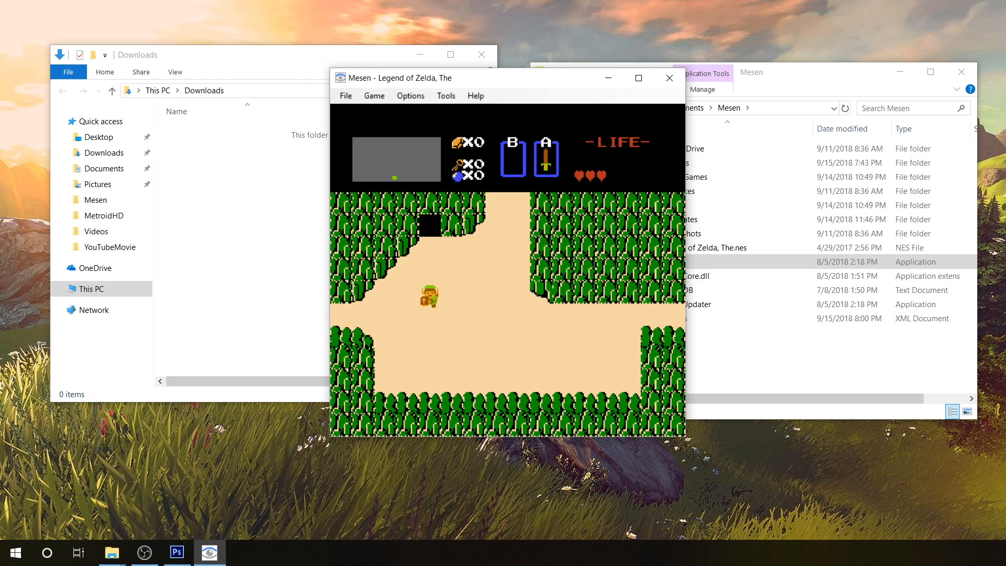
- Open the HD Pack Builder, disable sorting pages by usage frequency, enable 8x16 sprite display mode, and set the scale filter to Prescale 2x
{"action": "left_click", "coordinate": [446, 97]}
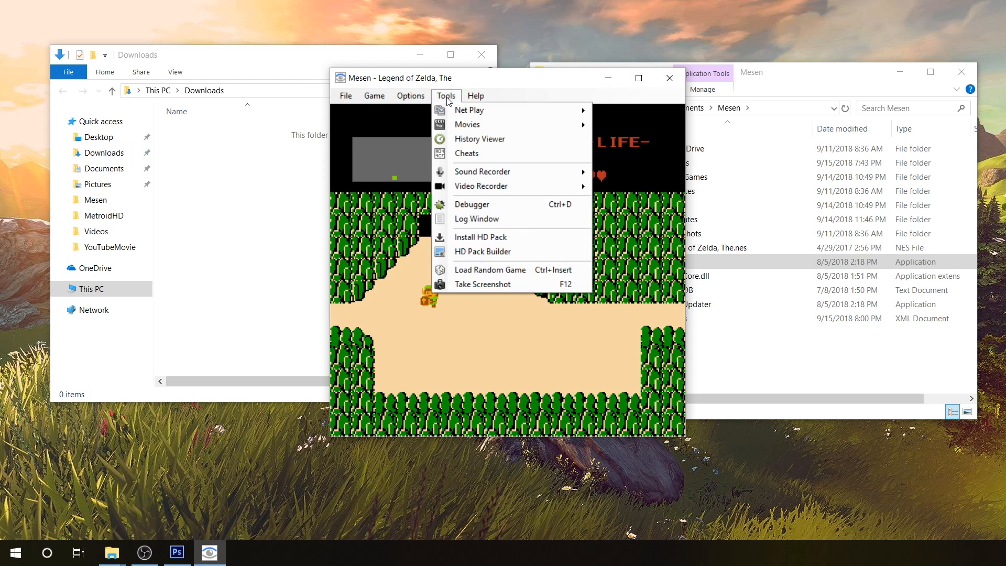
{"action": "left_click", "coordinate": [493, 255]}
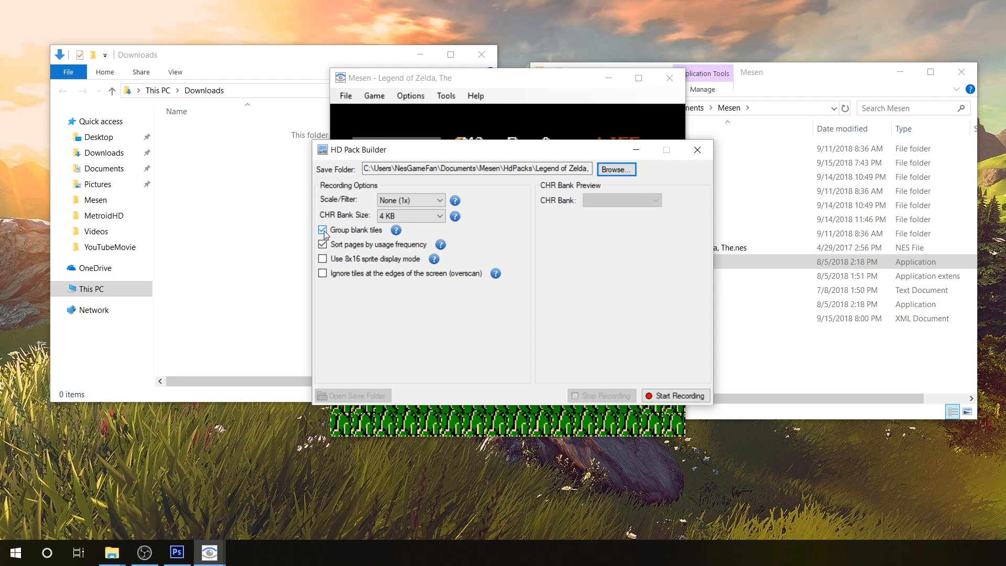
{"action": "left_click", "coordinate": [322, 245]}
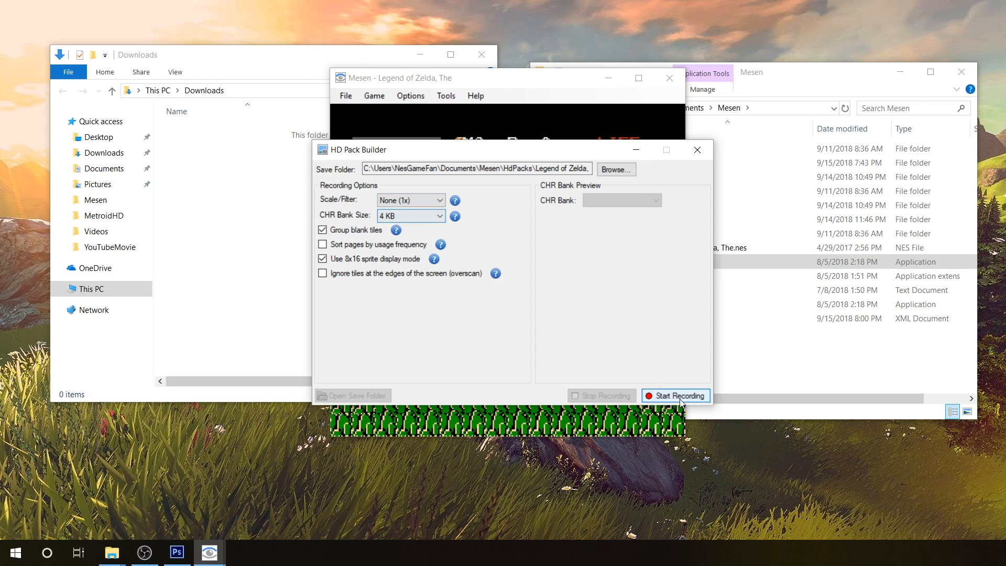
{"action": "left_click", "coordinate": [422, 202]}
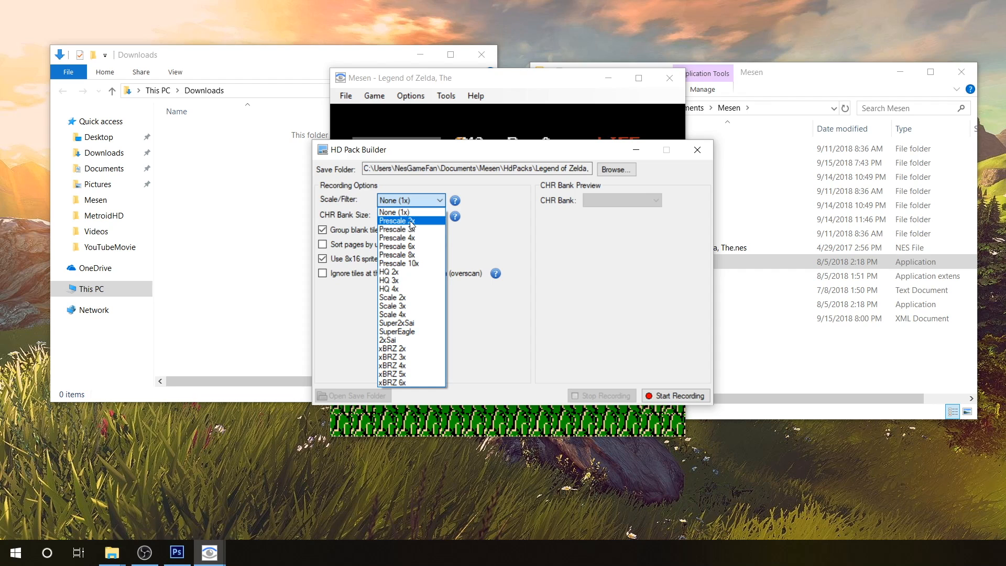
{"action": "left_click", "coordinate": [414, 223]}
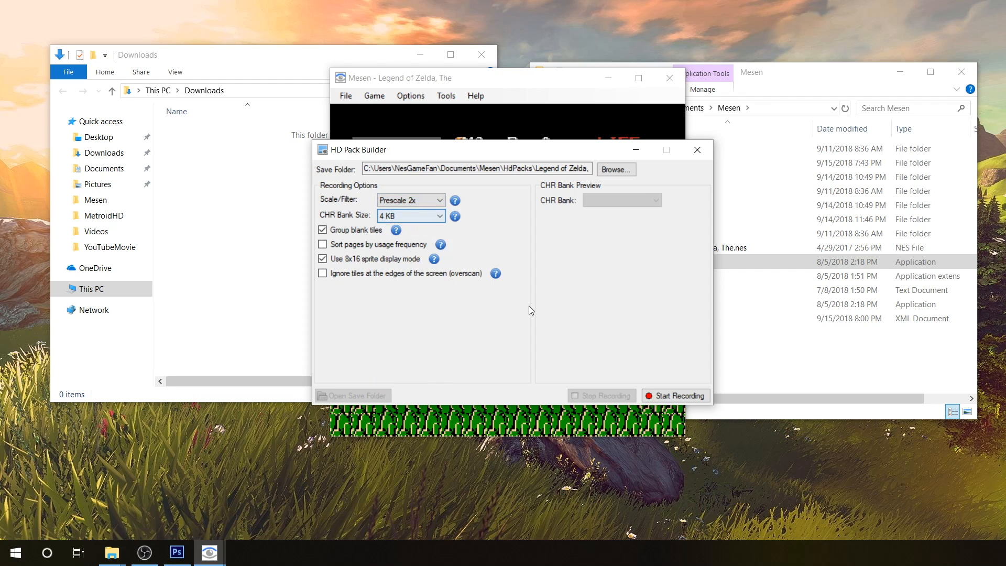
- Start the HD pack recording and place the builder and game windows side by side
{"action": "left_click", "coordinate": [674, 397]}
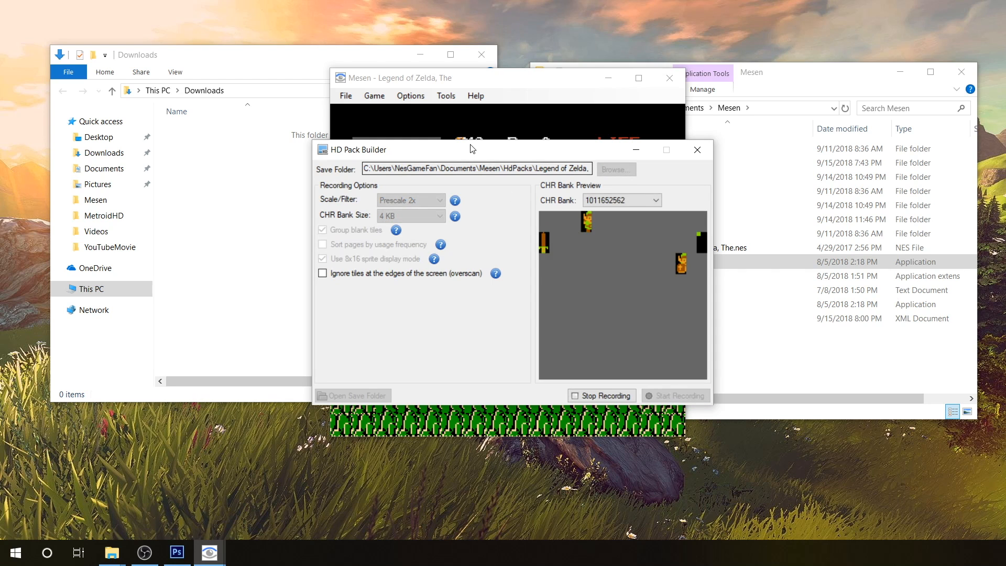
{"action": "left_click_drag", "start_coordinate": [473, 153], "coordinate": [726, 219]}
{"action": "left_click_drag", "start_coordinate": [519, 85], "coordinate": [385, 89]}
- Walk Link in all directions and swing the sword to capture his sprites in the recording
{"action": "key", "text": "Up"}
{"action": "key", "text": "Right"}
{"action": "key", "text": "Up"}
{"action": "key", "text": "Left"}
{"action": "key", "text": "Down"}
{"action": "key", "text": "Down"}
{"action": "key", "text": "Right"}
{"action": "key", "text": "Left"}
{"action": "key", "text": "s"}
{"action": "key", "text": "Up"}
{"action": "key", "text": "s"}
{"action": "key", "text": "Right"}
{"action": "key", "text": "Down"}
{"action": "key", "text": "Left"}
{"action": "key", "text": "Down"}
{"action": "key", "text": "Right"}
{"action": "key", "text": "Up"}
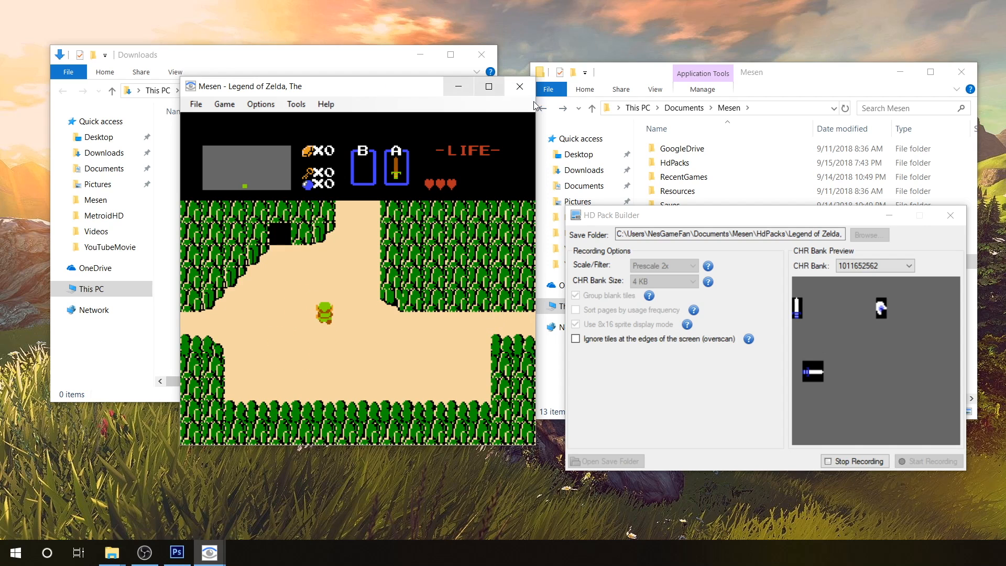
- Stop the HD pack recording and close the HD Pack Builder
{"action": "left_click", "coordinate": [867, 464]}
{"action": "left_click", "coordinate": [866, 462]}
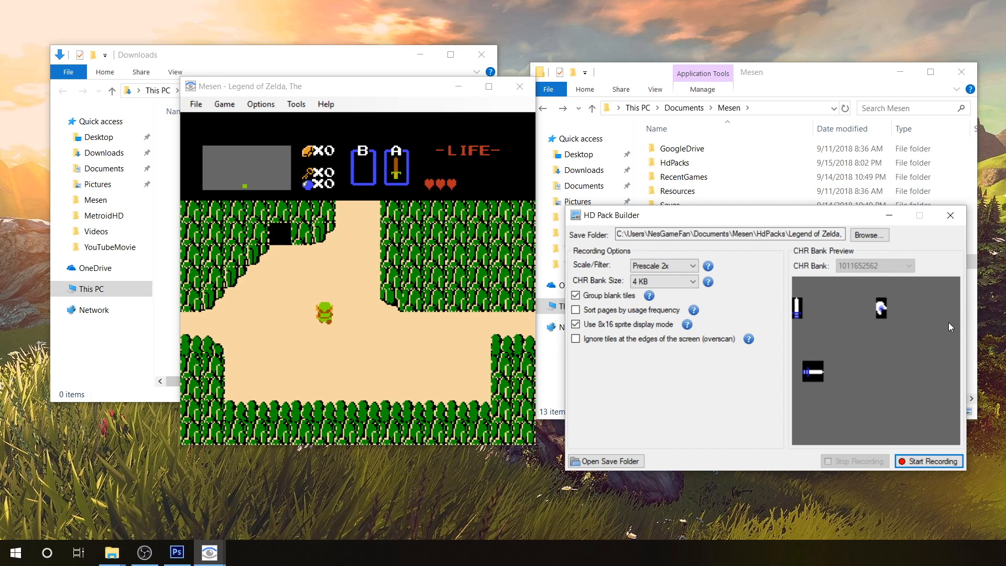
{"action": "left_click", "coordinate": [950, 217]}
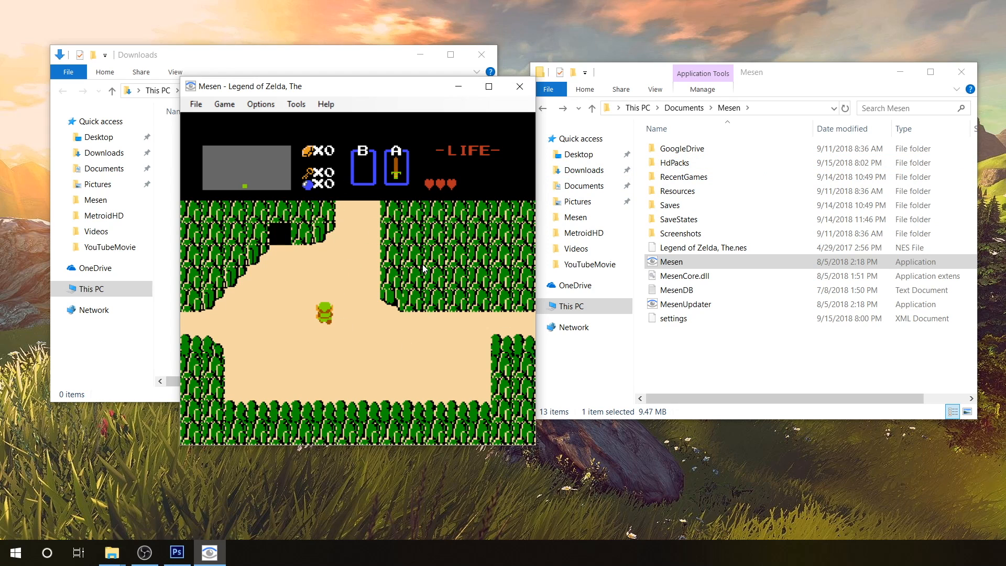
- Open Chr_3 from the Legend of Zelda, The folder inside HdPacks in Adobe Photoshop CS6 and maximize the window
{"action": "double_click", "coordinate": [685, 165]}
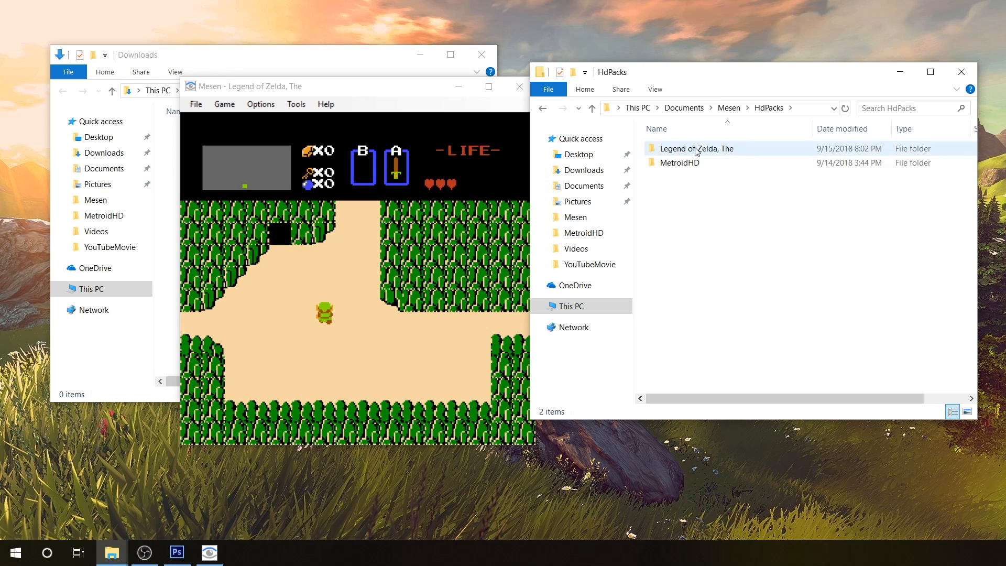
{"action": "double_click", "coordinate": [677, 151]}
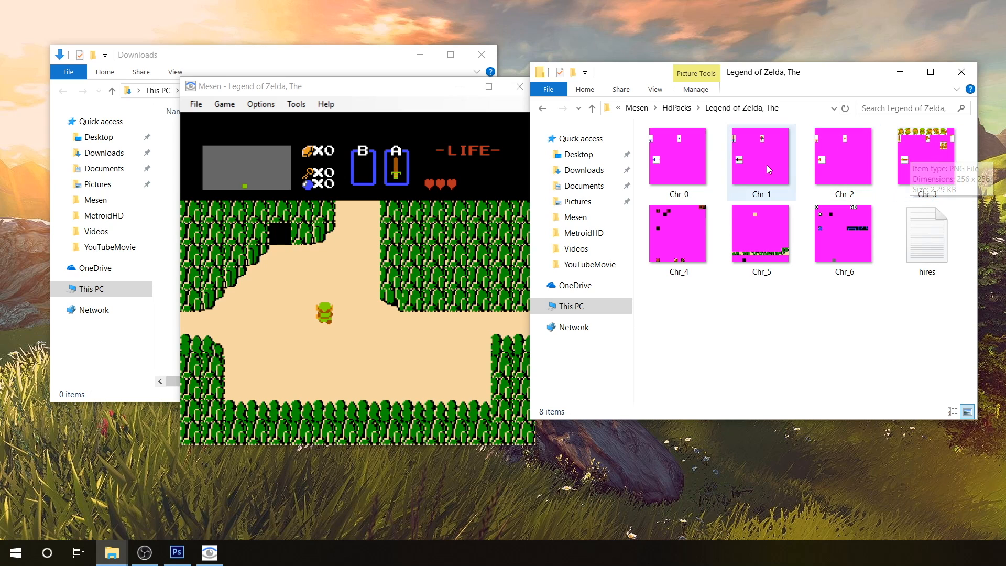
{"action": "right_click", "coordinate": [918, 153]}
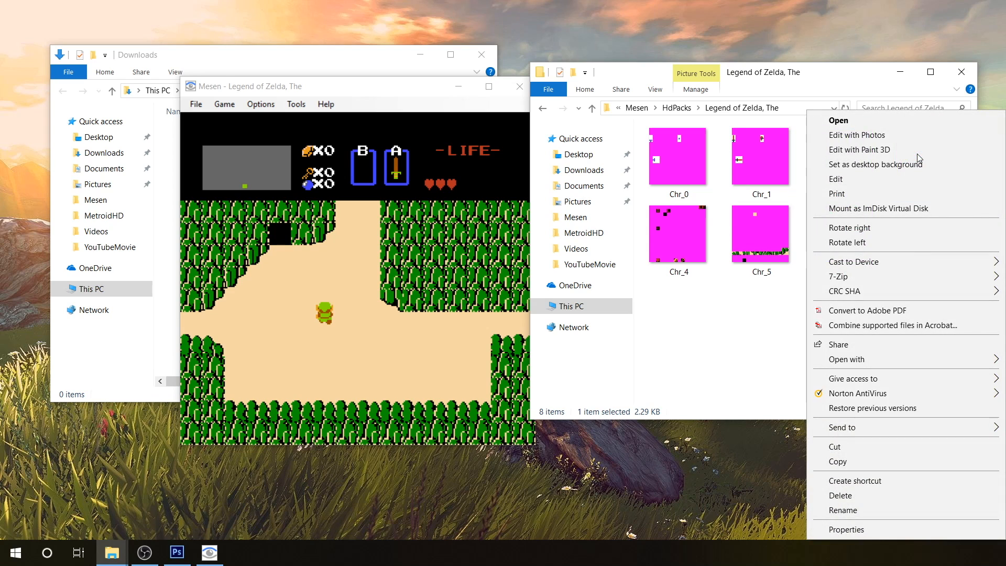
{"action": "mouse_move", "coordinate": [897, 363]}
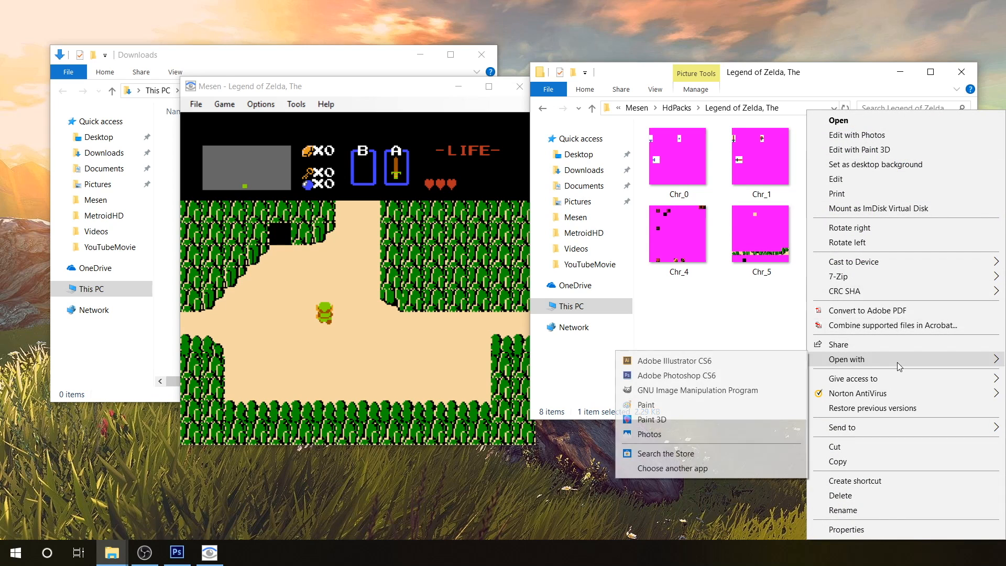
{"action": "left_click", "coordinate": [687, 376]}
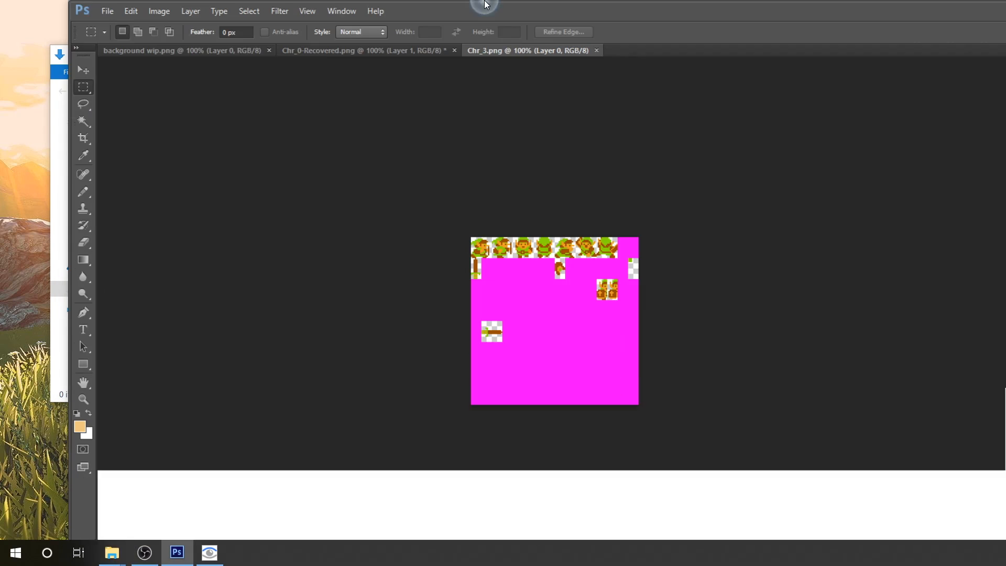
{"action": "double_click", "coordinate": [485, 4]}
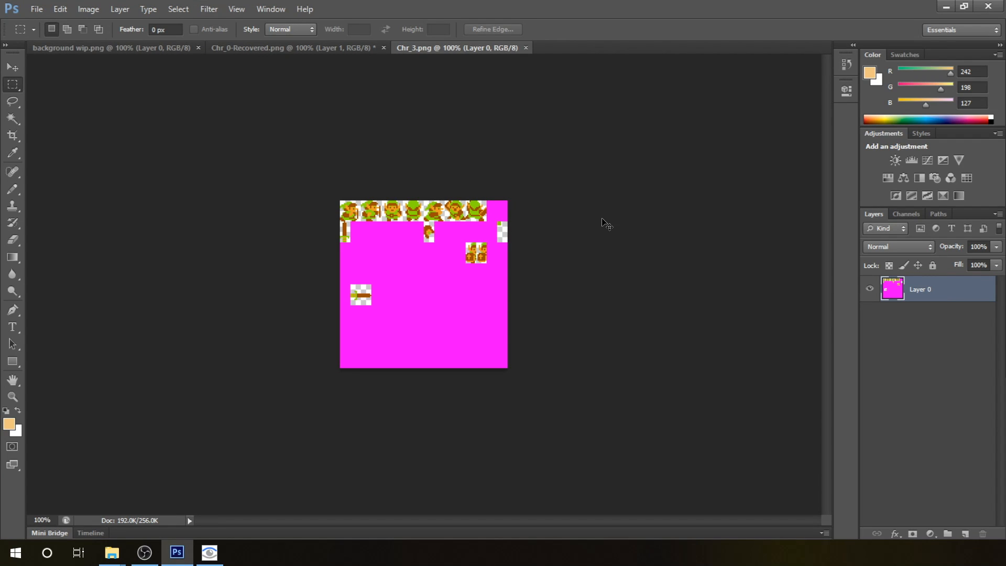
{"action": "key", "text": "ctrl+plus"}
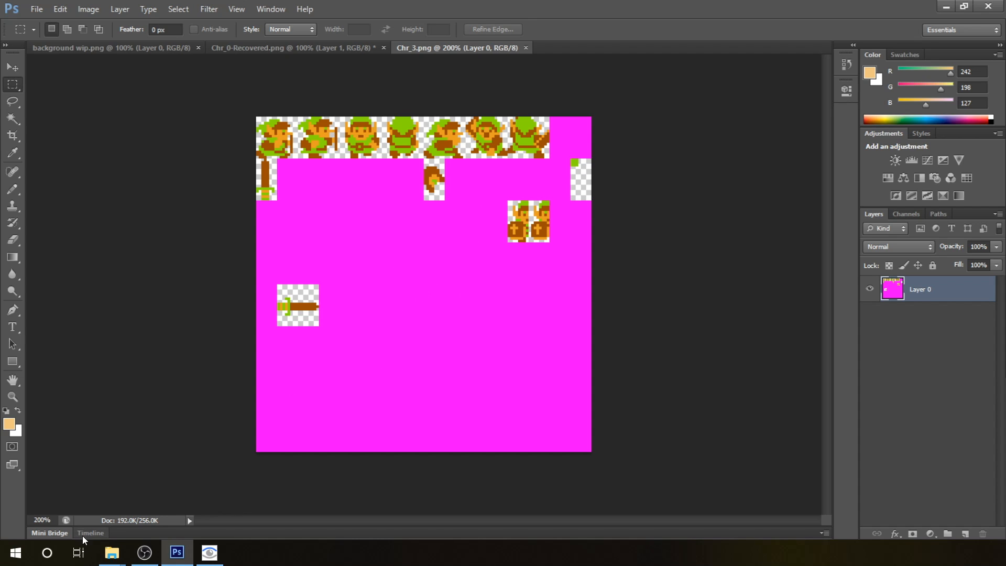
- Switch to Chrome and search Google Images for "link sprites"
{"action": "left_click", "coordinate": [18, 560]}
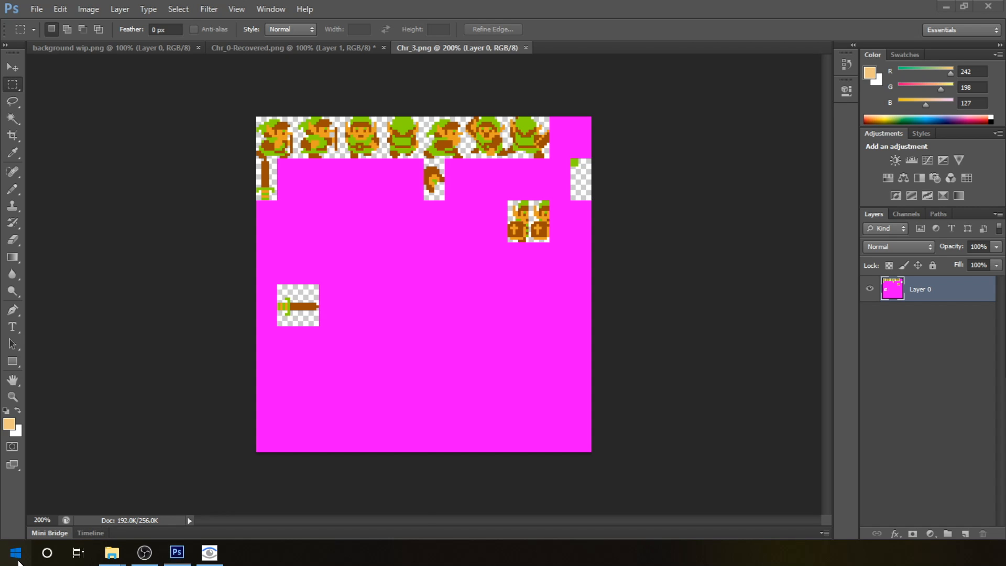
{"action": "left_click", "coordinate": [376, 205]}
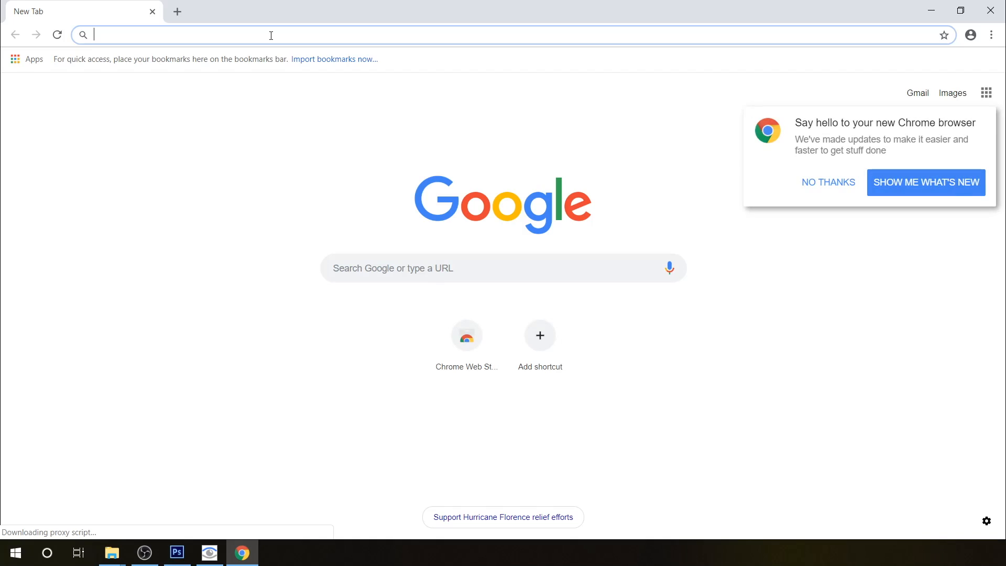
{"action": "type", "text": "links"}
{"action": "key", "text": "BackSpace"}
{"action": "type", "text": "sprites"}
{"action": "key", "text": "Return"}
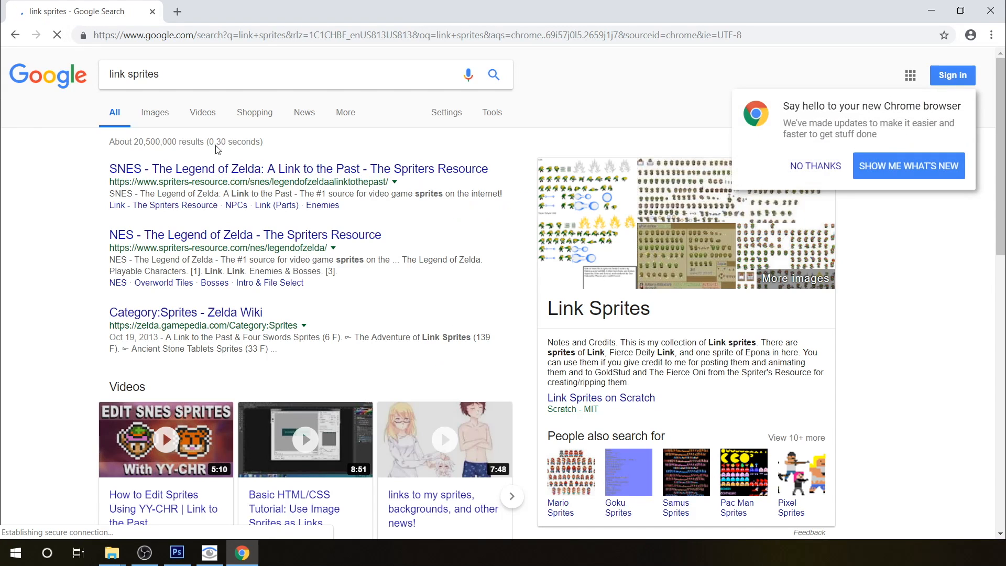
{"action": "left_click", "coordinate": [164, 117]}
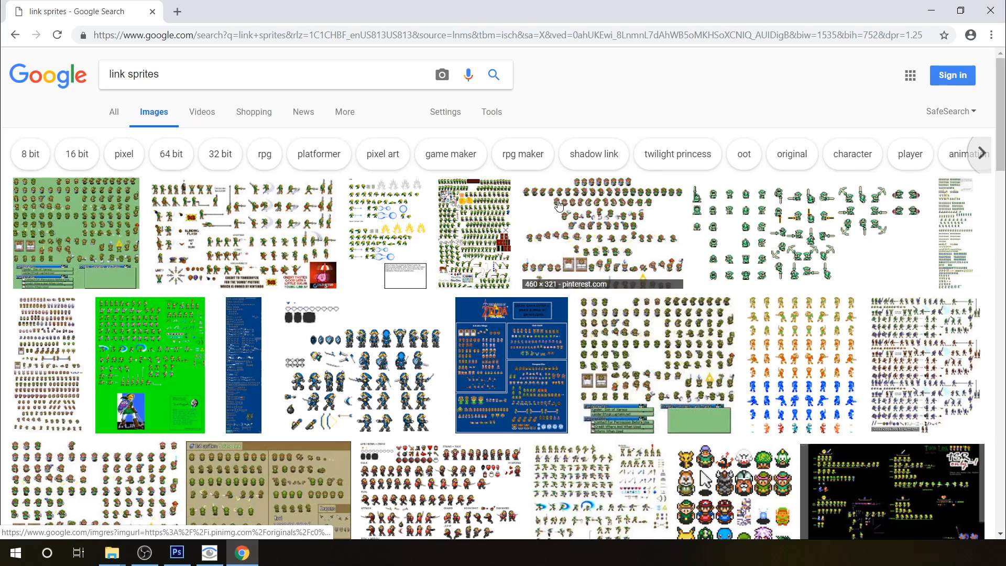
- Find the green Link sprite sheet from cvrpg.com in the image results and save it to the Desktop as the JPEG images
{"action": "scroll", "coordinate": [408, 255], "scroll_direction": "down", "scroll_amount": 5}
{"action": "scroll", "coordinate": [407, 256], "scroll_direction": "down", "scroll_amount": 6}
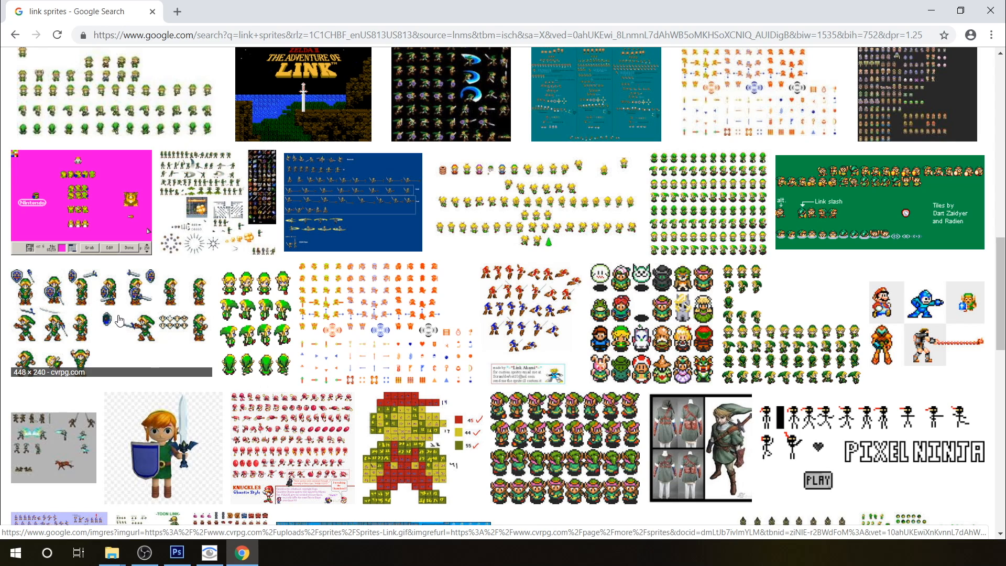
{"action": "right_click", "coordinate": [119, 316]}
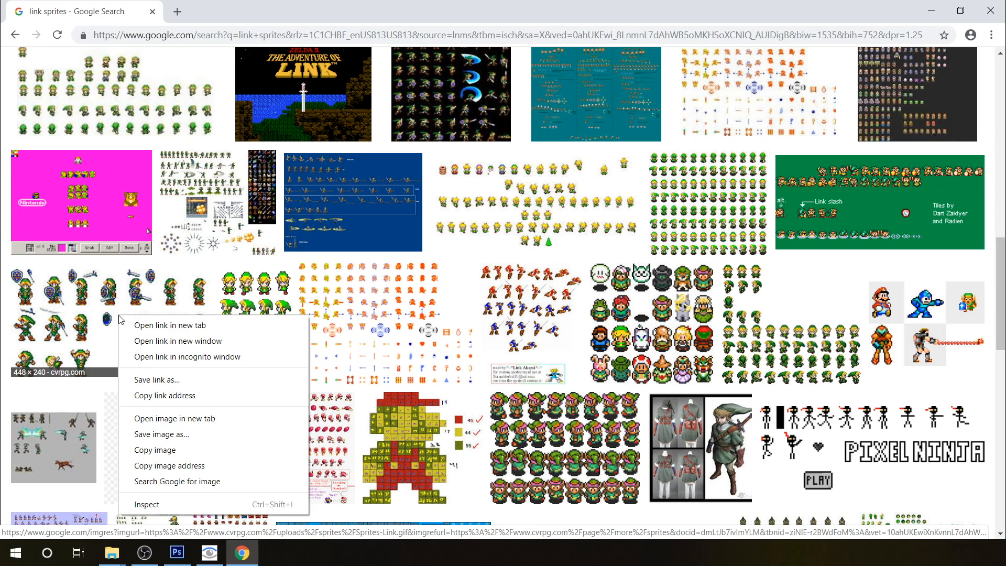
{"action": "left_click", "coordinate": [183, 435]}
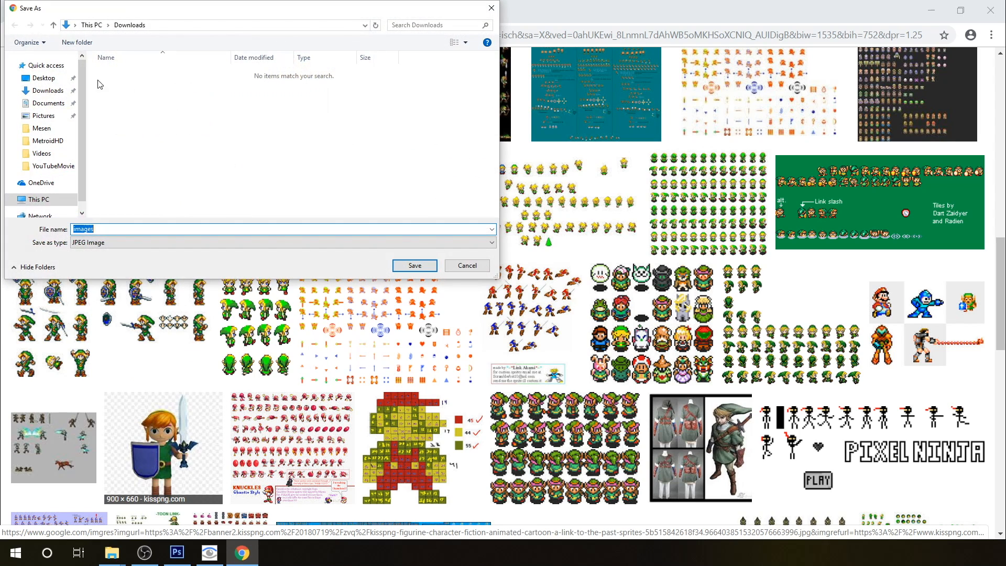
{"action": "left_click", "coordinate": [44, 78]}
{"action": "left_click", "coordinate": [414, 265]}
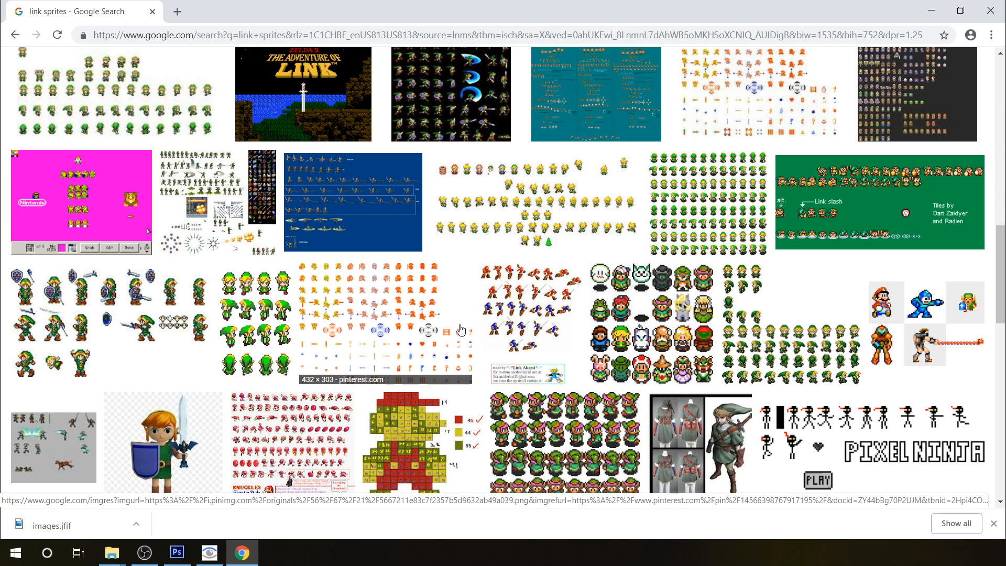
- Open the larger preview of the cvrpg.com Link sprite sheet and check its source page on the CVRPG website
{"action": "left_click", "coordinate": [160, 321]}
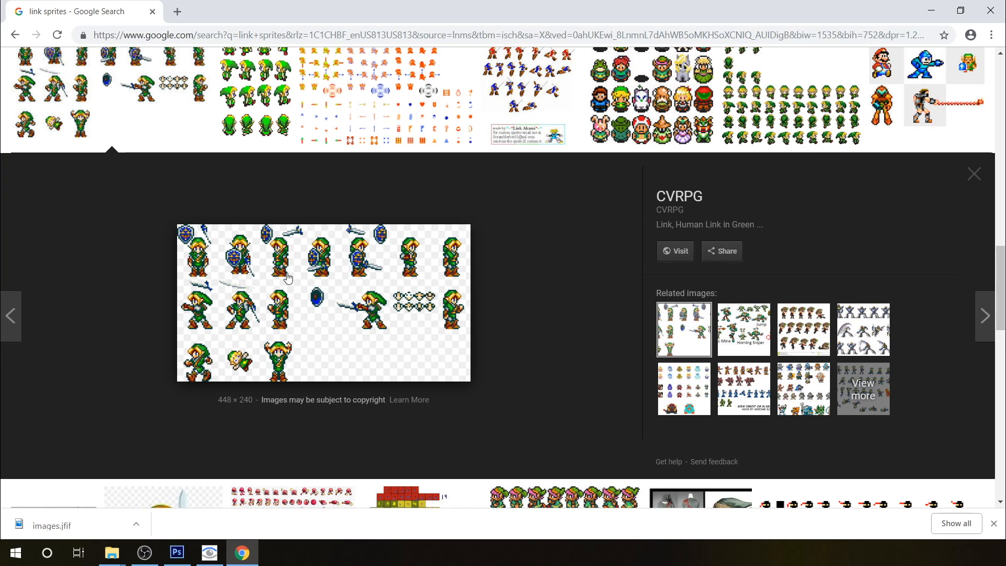
{"action": "left_click", "coordinate": [683, 253]}
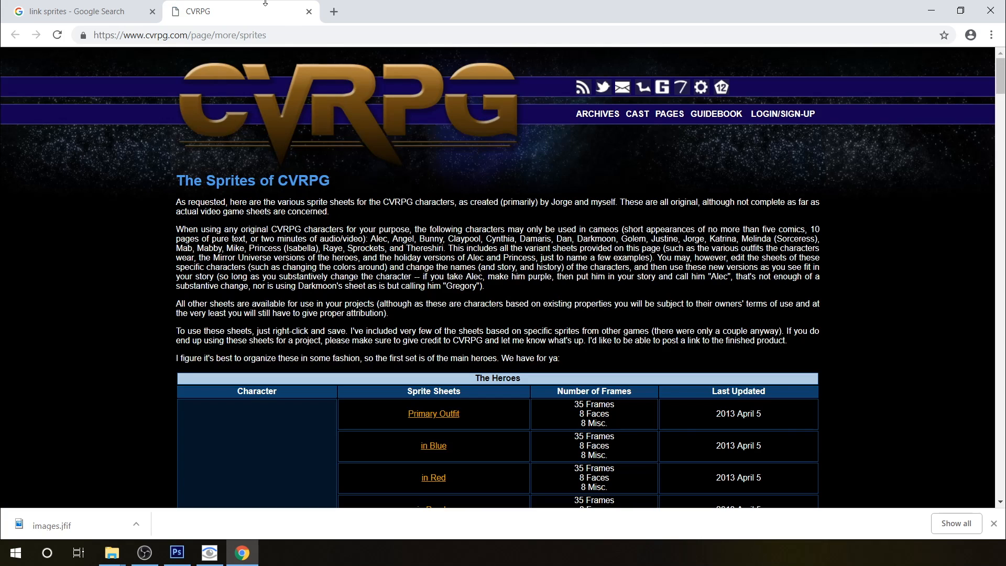
{"action": "left_click", "coordinate": [309, 11]}
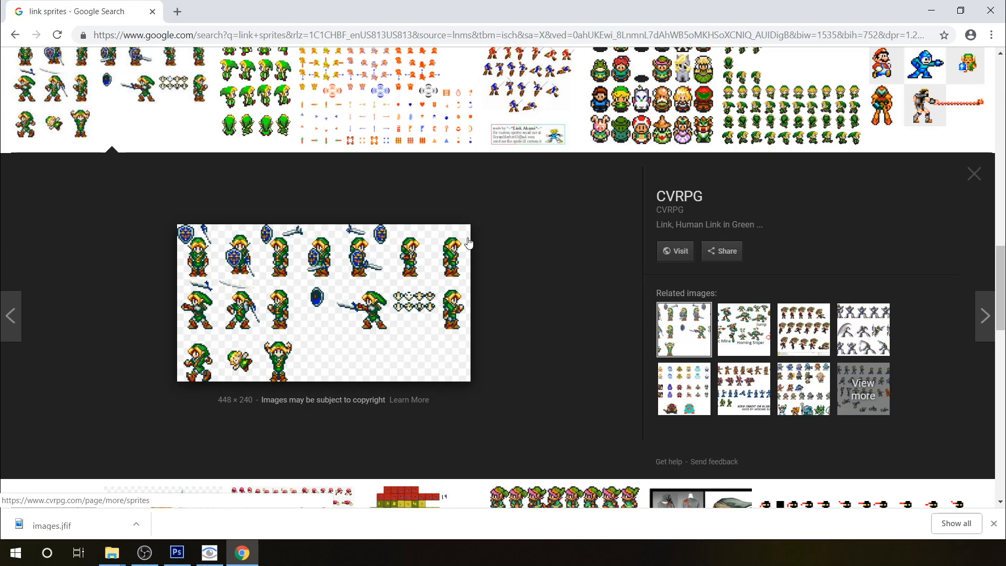
{"action": "left_click", "coordinate": [936, 8]}
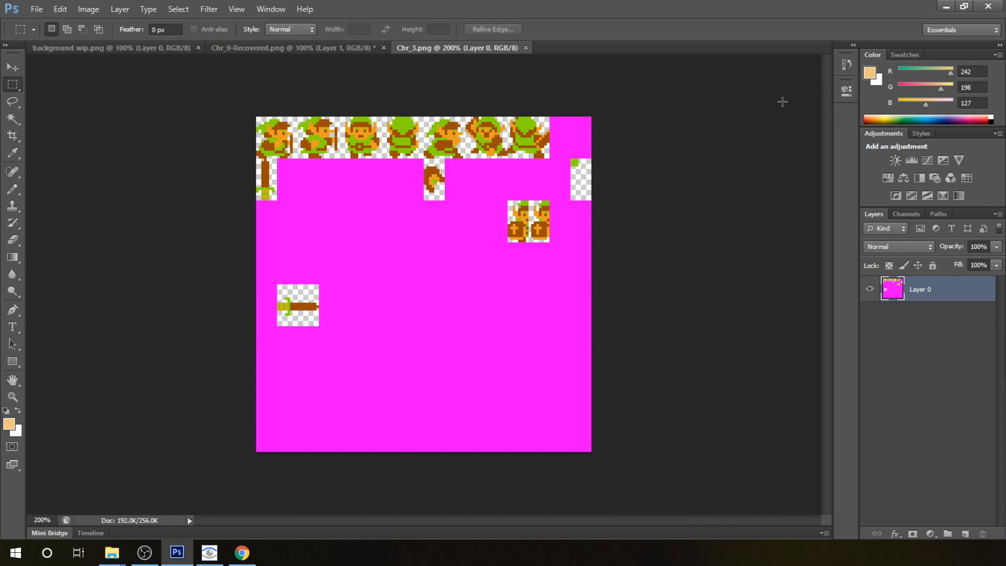
{"action": "left_click_drag", "start_coordinate": [870, 2], "coordinate": [695, 178]}
{"action": "left_click_drag", "start_coordinate": [996, 293], "coordinate": [712, 32]}
{"action": "right_click", "coordinate": [733, 39]}
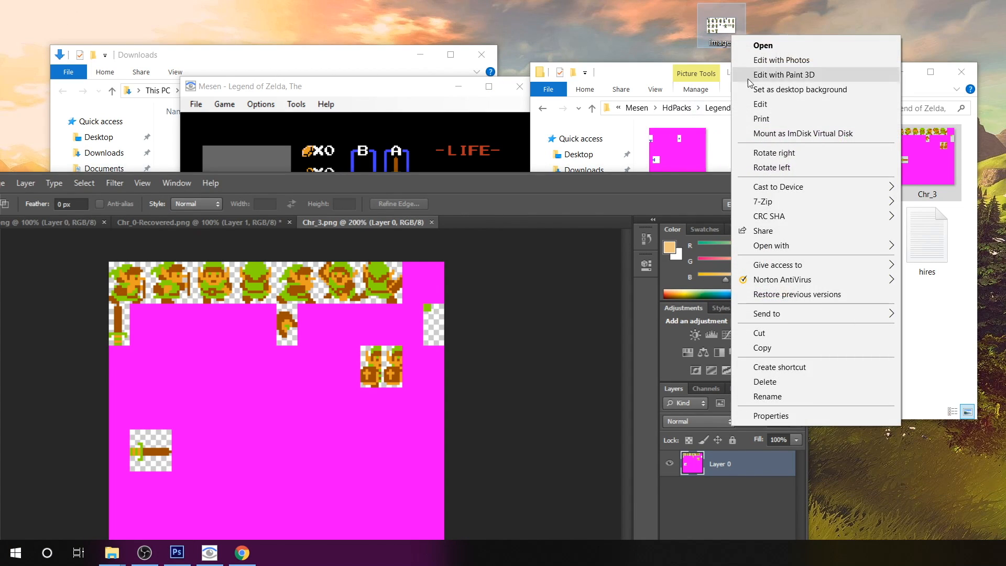
{"action": "mouse_move", "coordinate": [835, 251]}
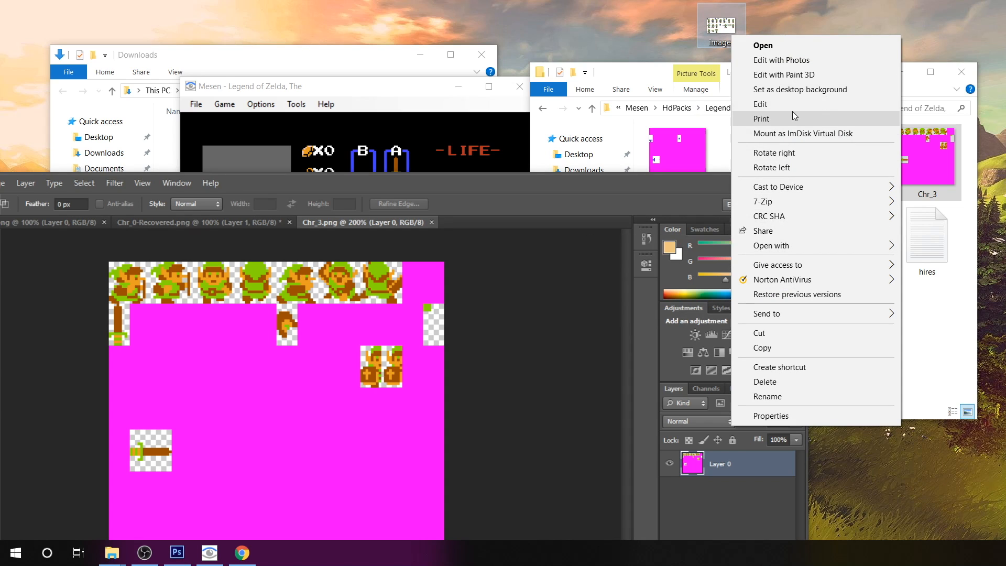
{"action": "left_click", "coordinate": [727, 22]}
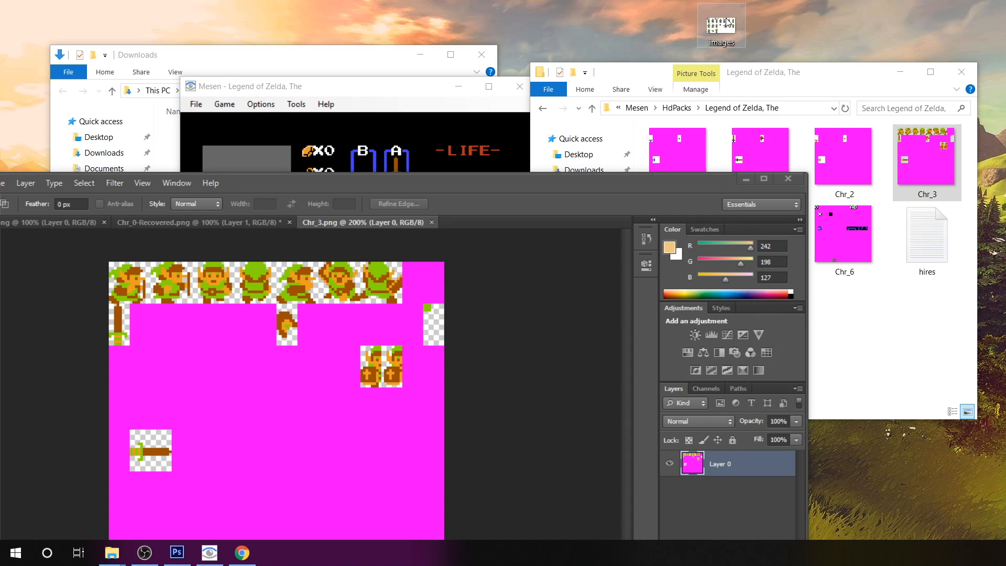
{"action": "left_click", "coordinate": [546, 341]}
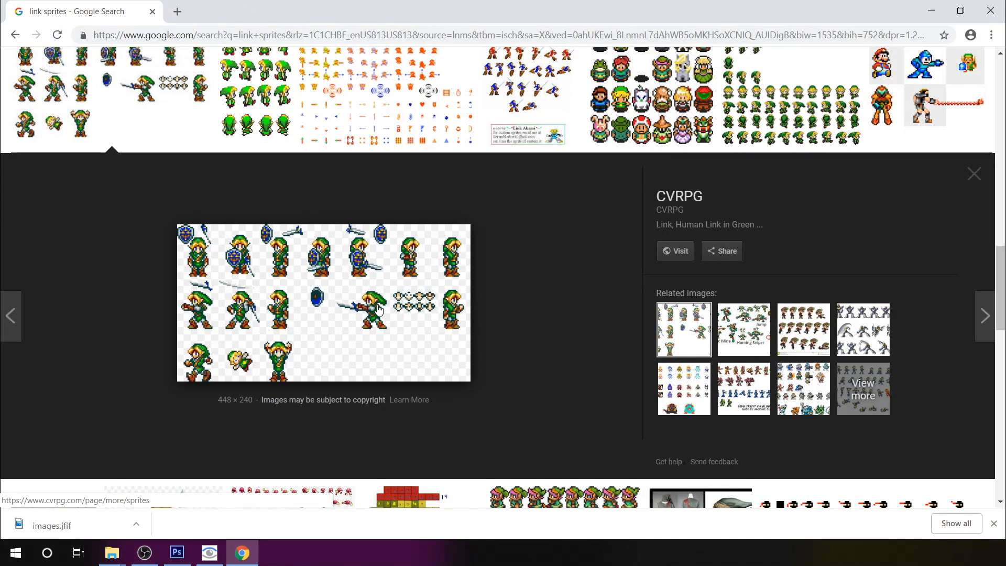
- Save the previewed Link sprite sheet to the Downloads folder as the GIF image Sprites-Link
{"action": "right_click", "coordinate": [379, 308]}
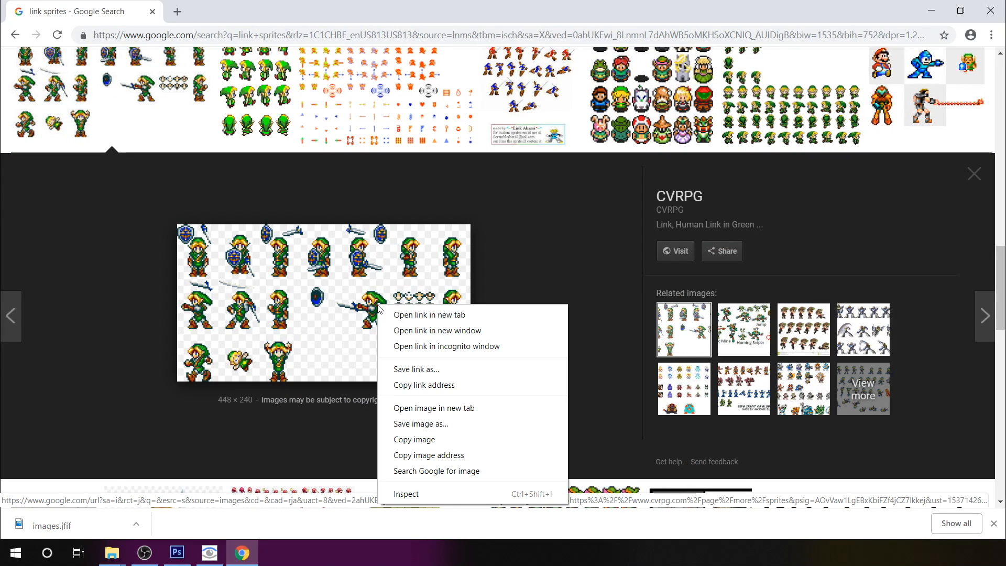
{"action": "left_click", "coordinate": [447, 422]}
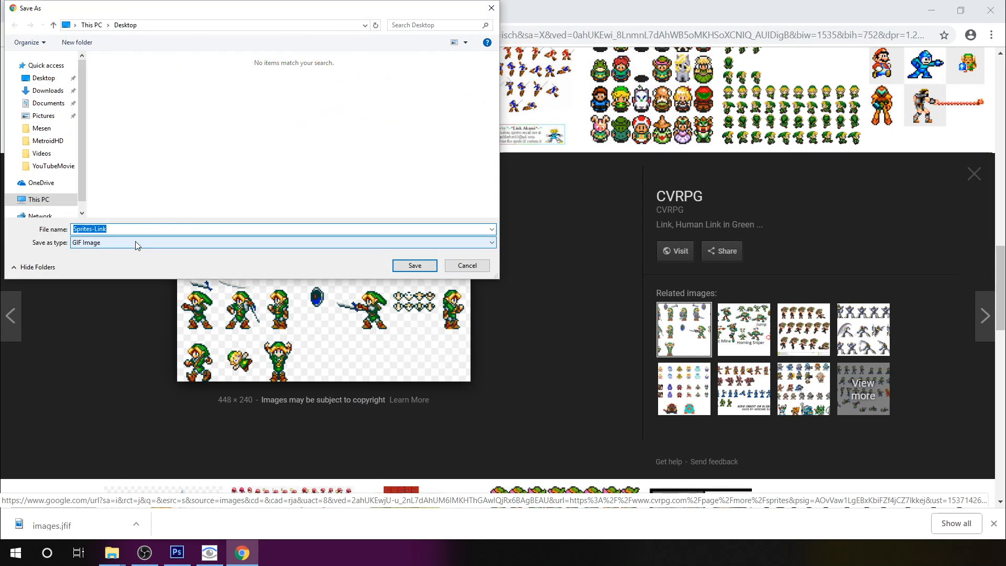
{"action": "left_click", "coordinate": [47, 90]}
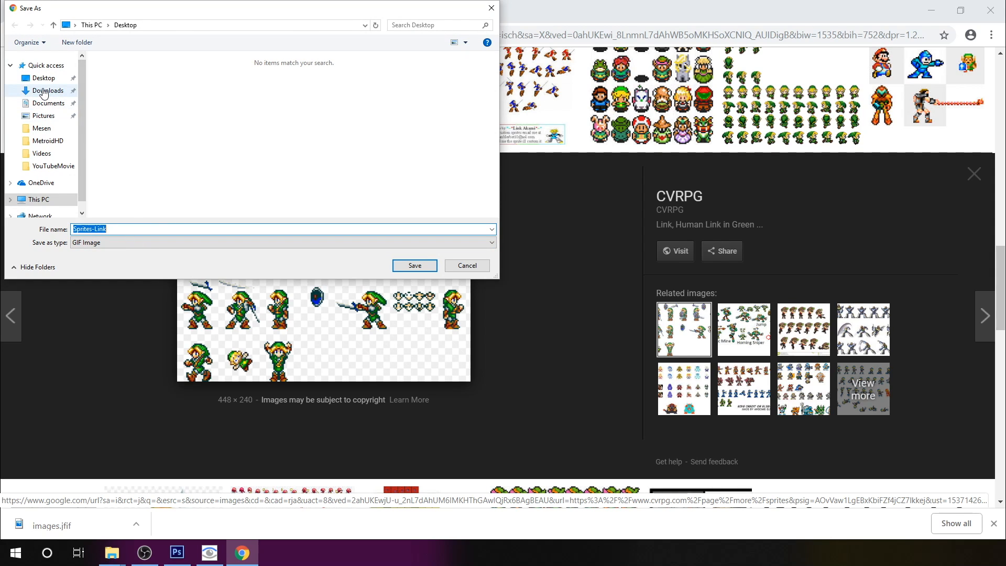
{"action": "left_click", "coordinate": [416, 265]}
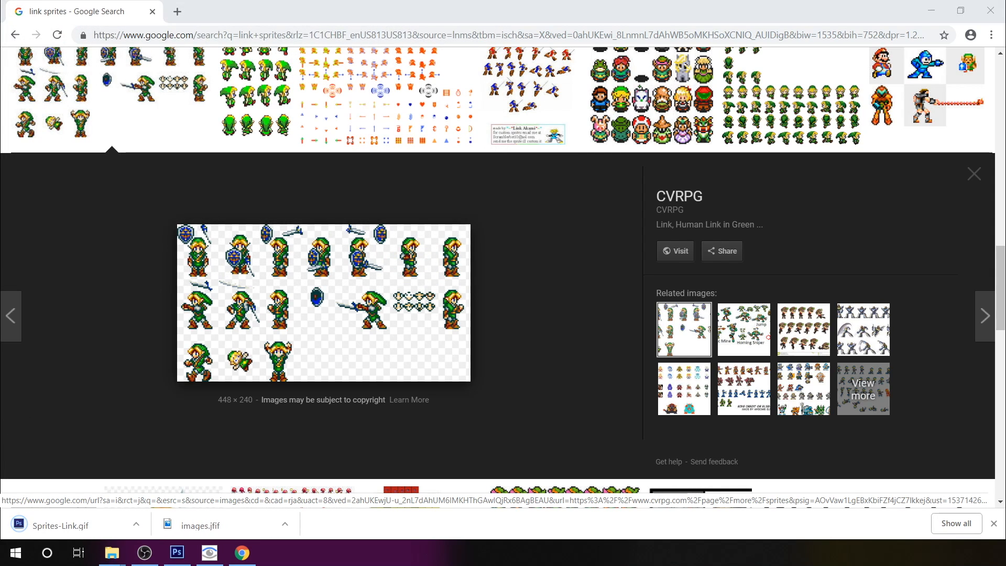
- Open Sprites-Link from the Downloads folder in Adobe Photoshop CS6 and maximize the window
{"action": "key", "text": "alt+Tab"}
{"action": "left_click", "coordinate": [208, 132]}
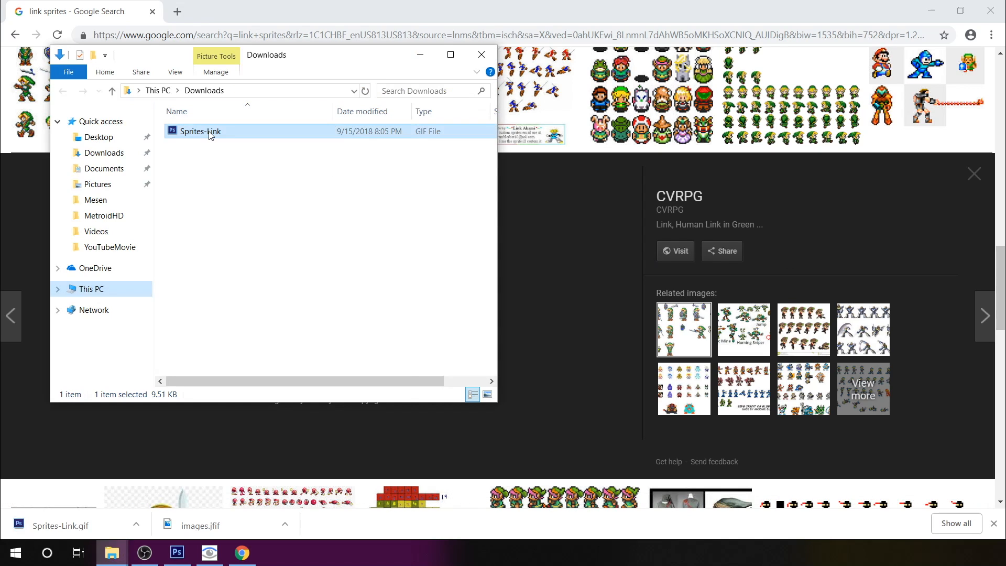
{"action": "right_click", "coordinate": [208, 132]}
{"action": "mouse_move", "coordinate": [298, 330]}
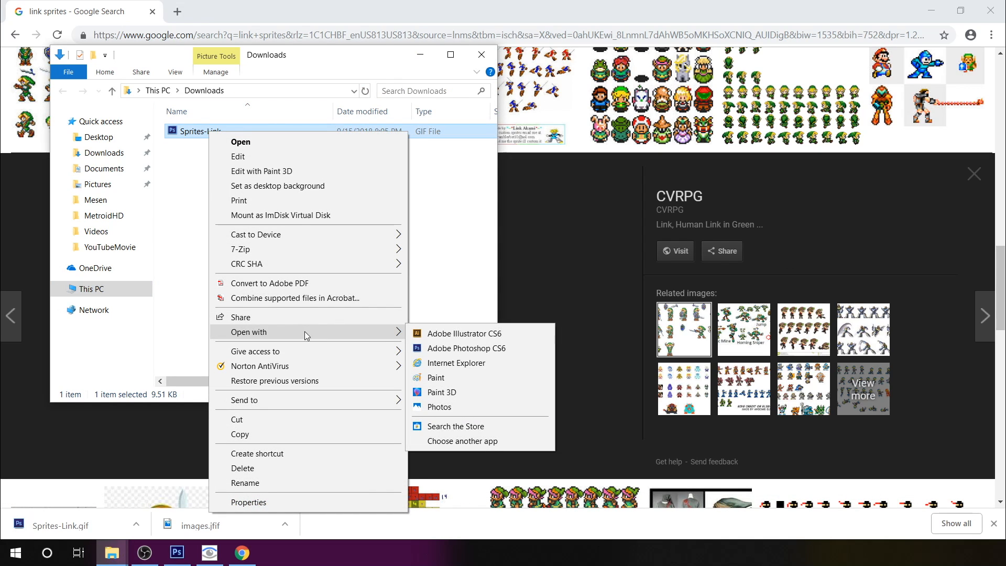
{"action": "left_click", "coordinate": [482, 346]}
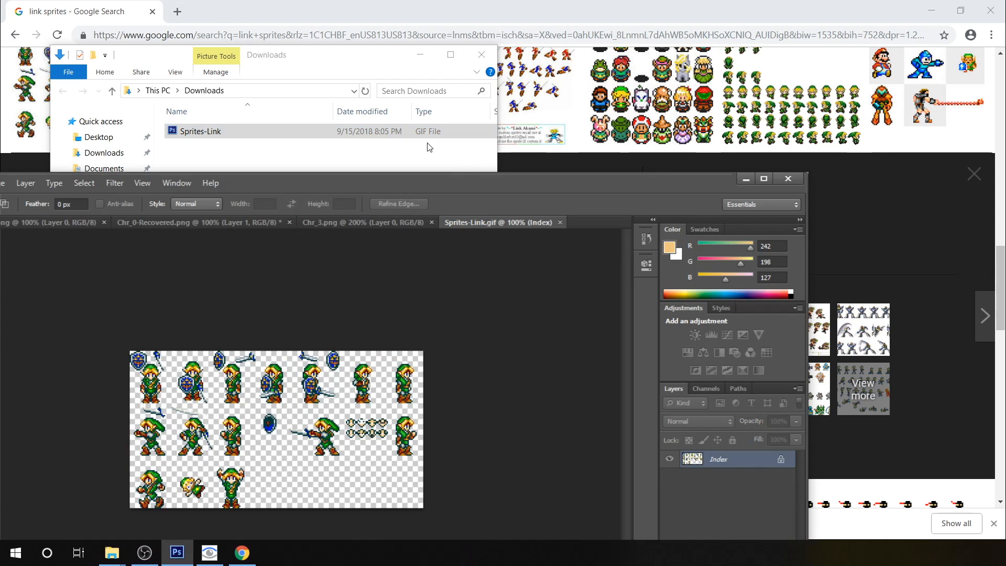
{"action": "double_click", "coordinate": [379, 190]}
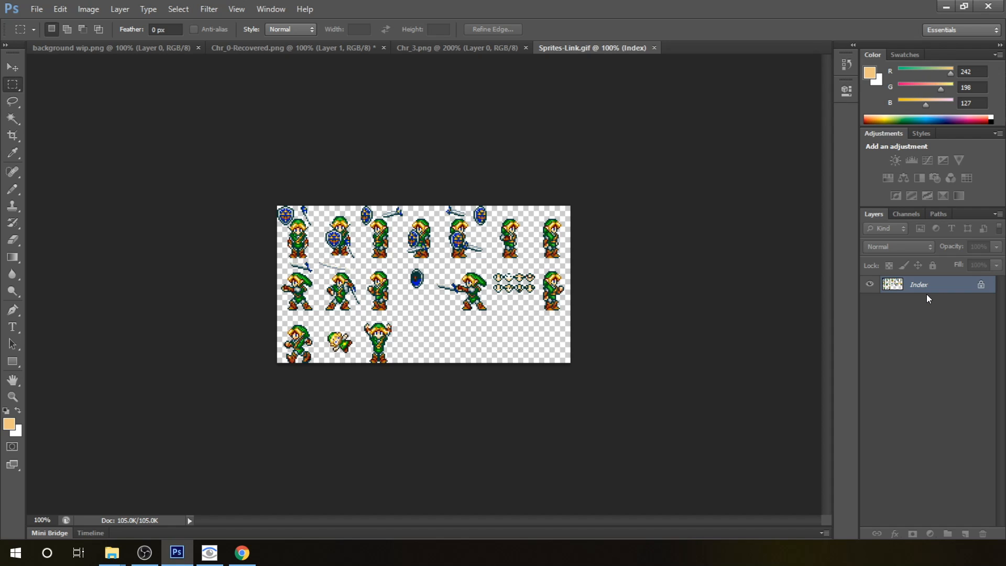
- Convert the Sprites-Link.gif document from indexed color to RGB Color mode
{"action": "left_click", "coordinate": [90, 11]}
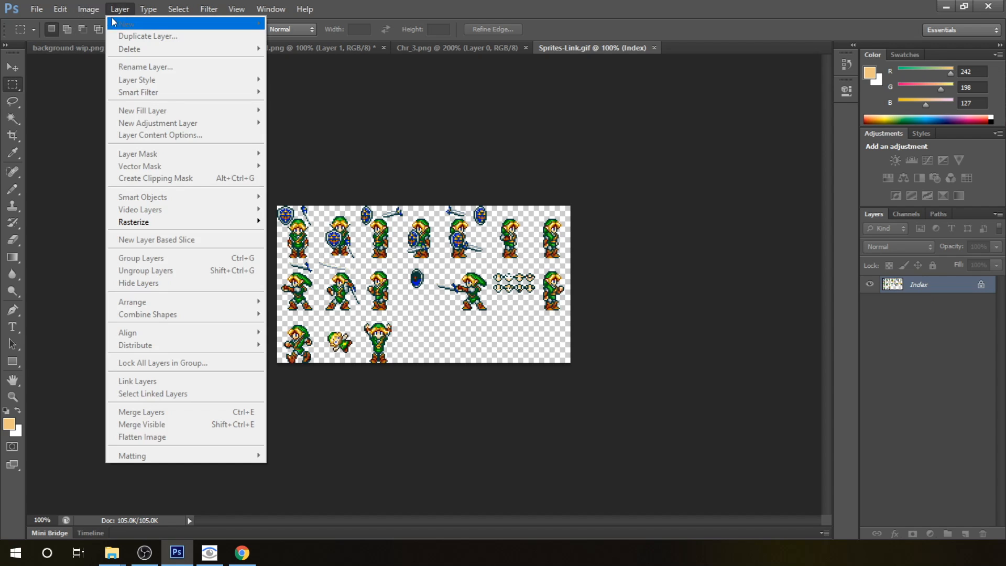
{"action": "left_click", "coordinate": [90, 10]}
{"action": "left_click", "coordinate": [90, 11]}
{"action": "left_click", "coordinate": [86, 9]}
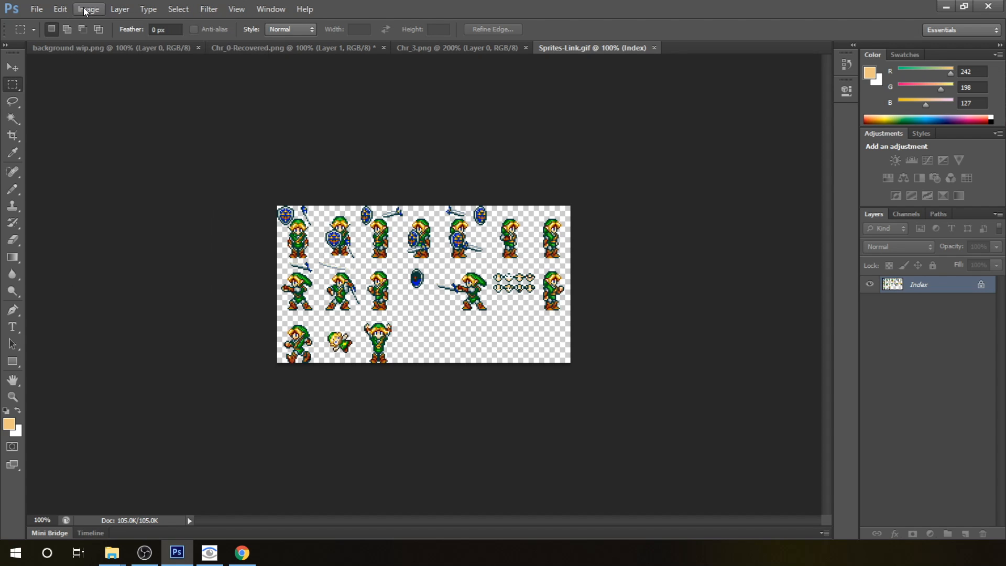
{"action": "left_click", "coordinate": [87, 10]}
{"action": "mouse_move", "coordinate": [162, 23]}
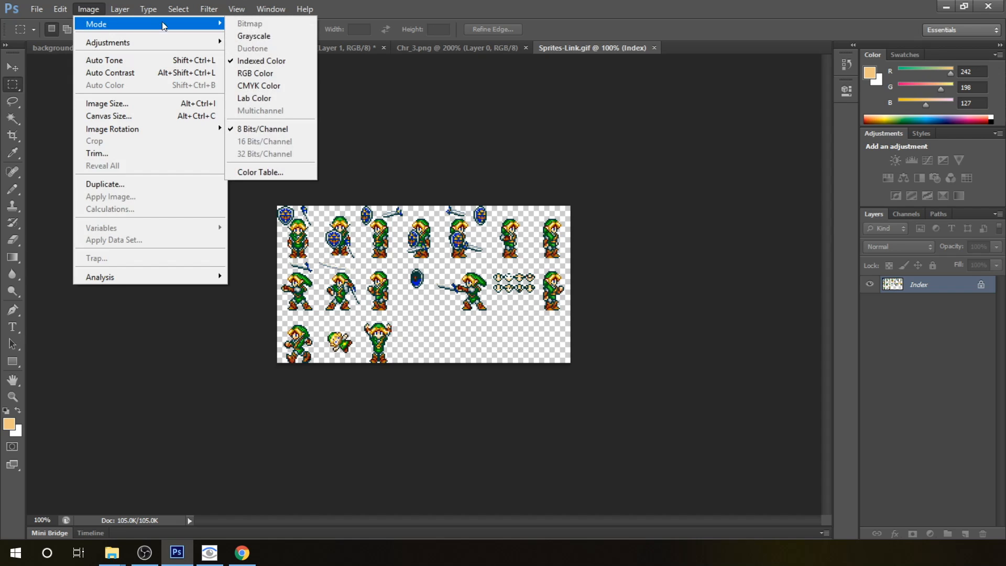
{"action": "left_click", "coordinate": [280, 76]}
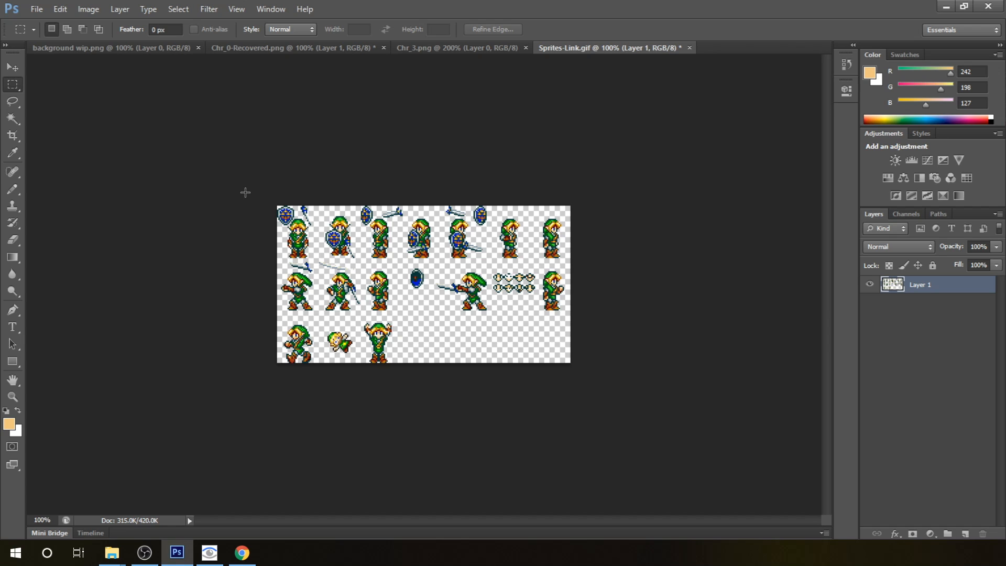
- Crop Sprites-Link.gif to the first front-facing Link sprite together with the shield and sword above him
{"action": "key", "text": "ctrl+plus"}
{"action": "key", "text": "ctrl+plus"}
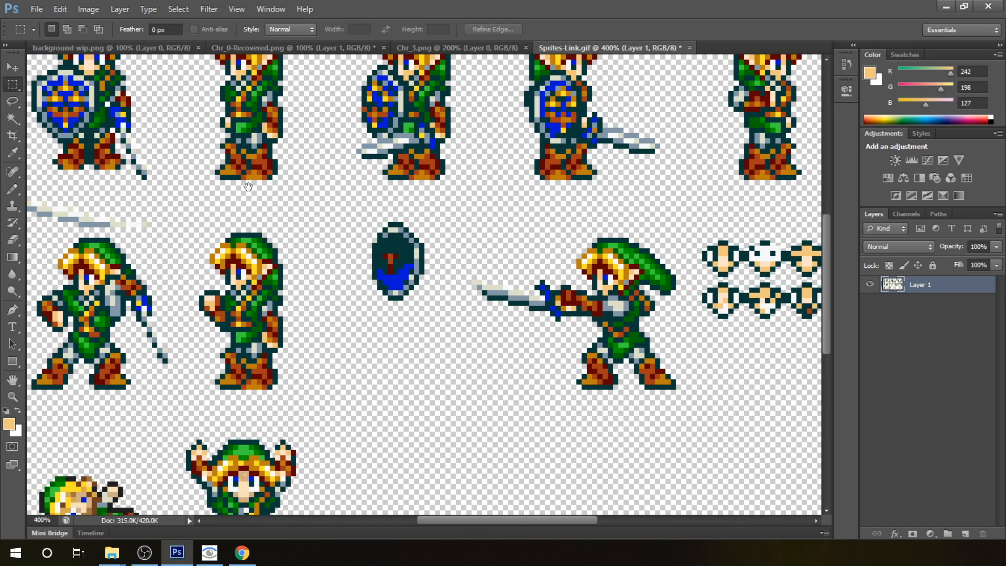
{"action": "left_click_drag", "start_coordinate": [211, 171], "coordinate": [456, 247]}
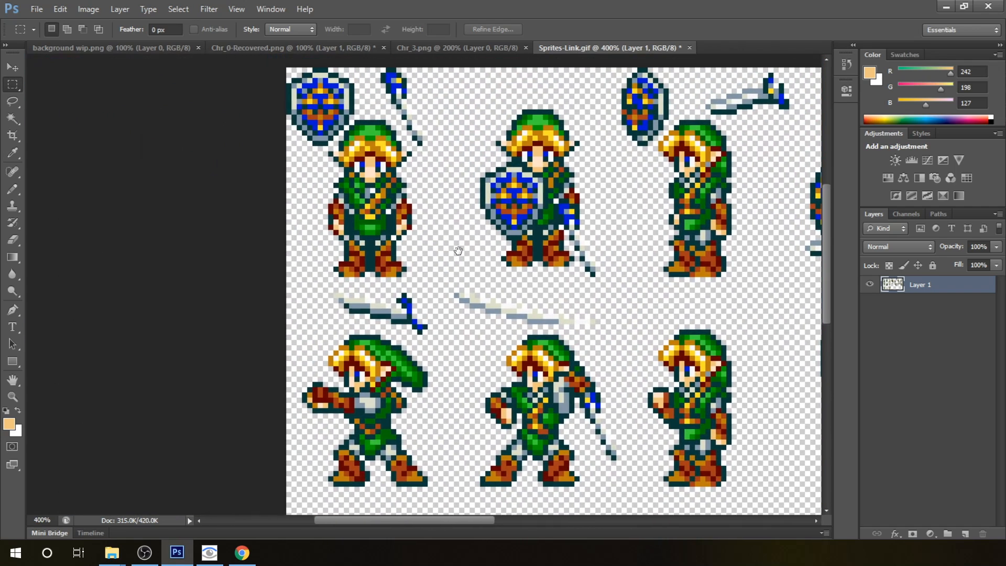
{"action": "left_click", "coordinate": [437, 47]}
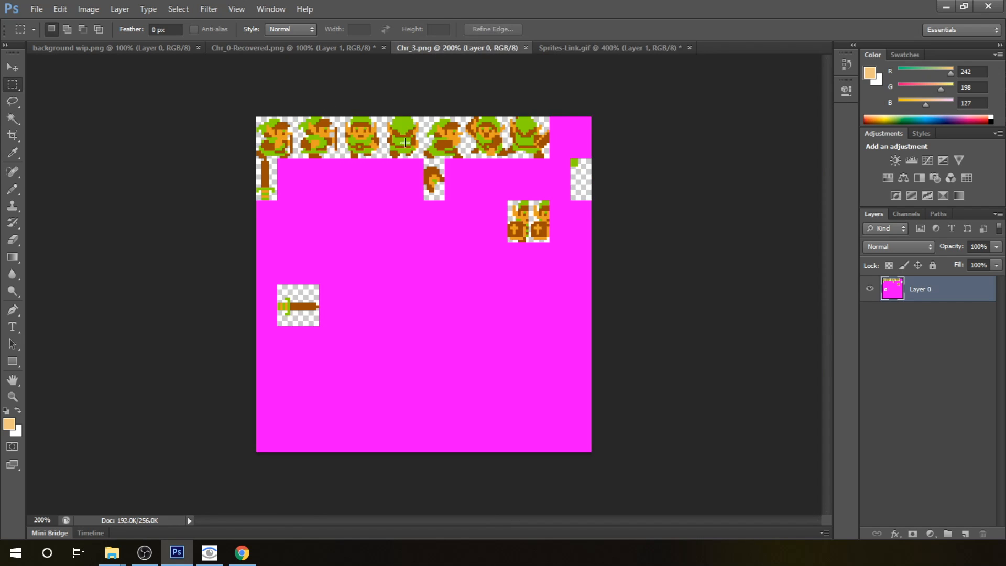
{"action": "left_click", "coordinate": [614, 48]}
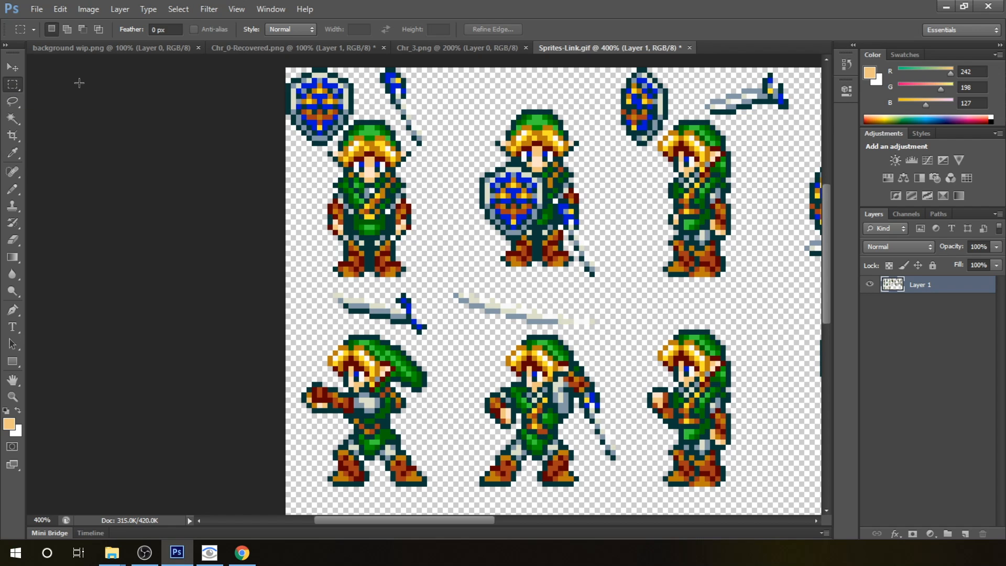
{"action": "left_click_drag", "start_coordinate": [275, 60], "coordinate": [441, 284]}
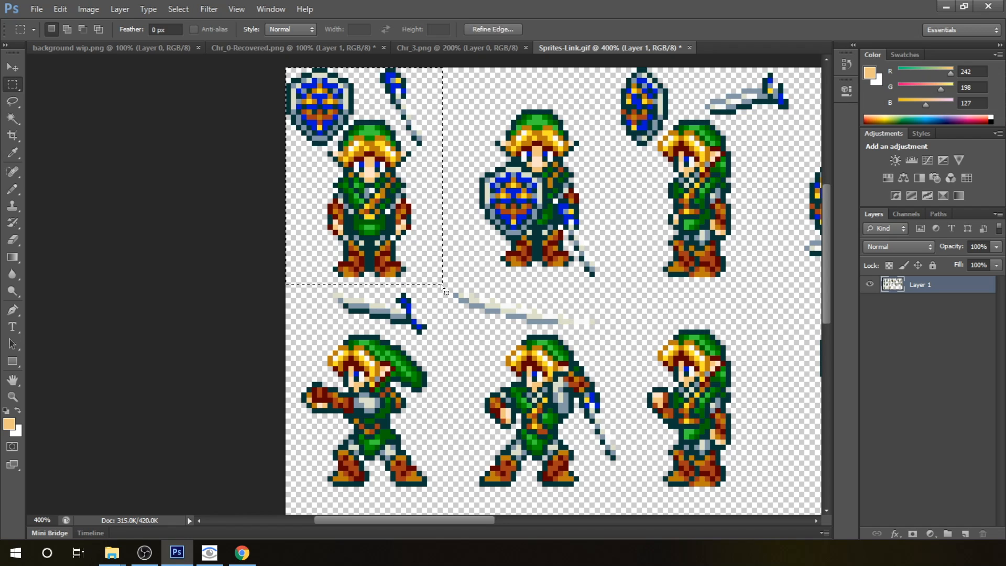
{"action": "left_click", "coordinate": [12, 137]}
{"action": "key", "text": "Return"}
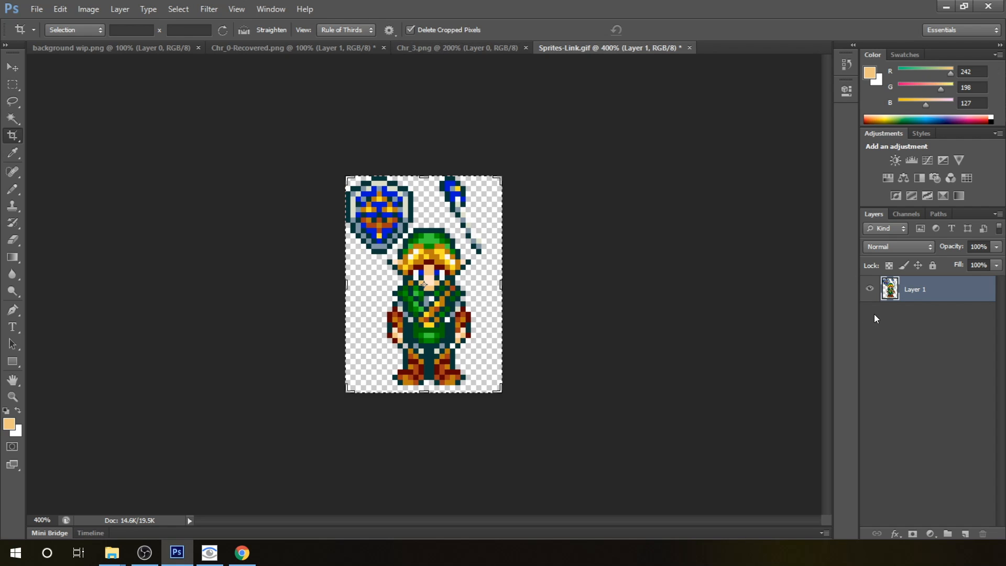
- Duplicate the cropped Link layer into the Chr_3.png document and switch to that document
{"action": "right_click", "coordinate": [923, 292]}
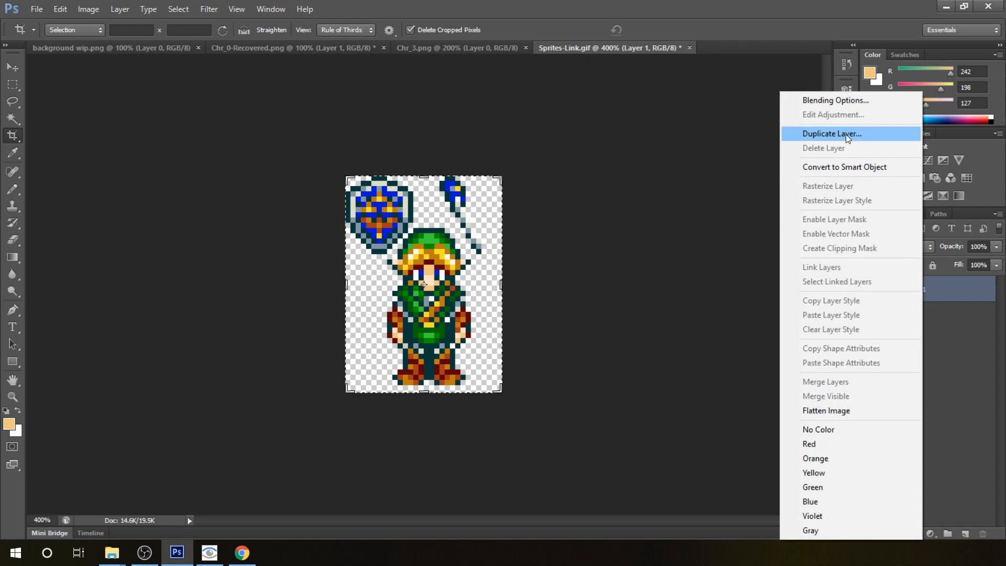
{"action": "left_click", "coordinate": [845, 133]}
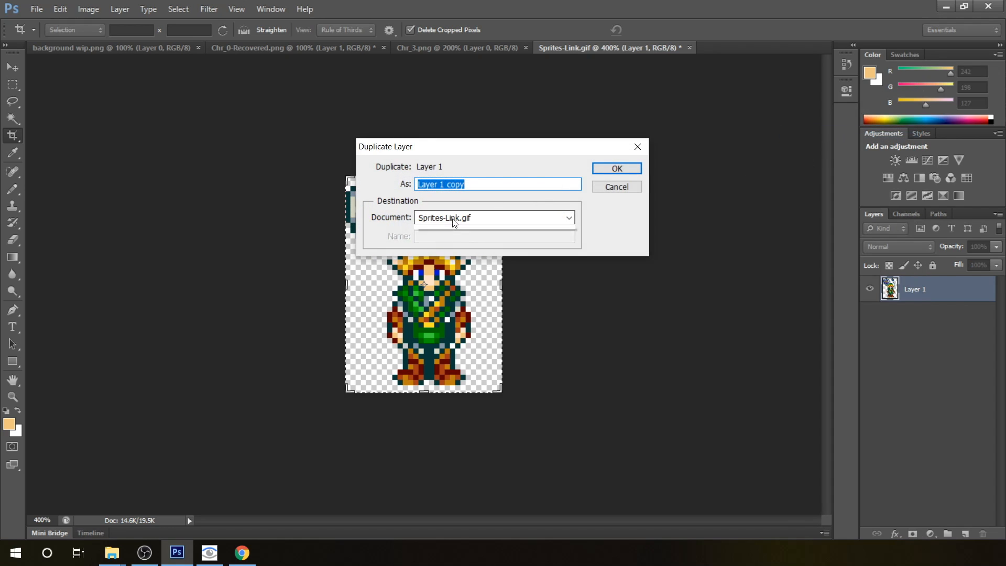
{"action": "left_click", "coordinate": [452, 218]}
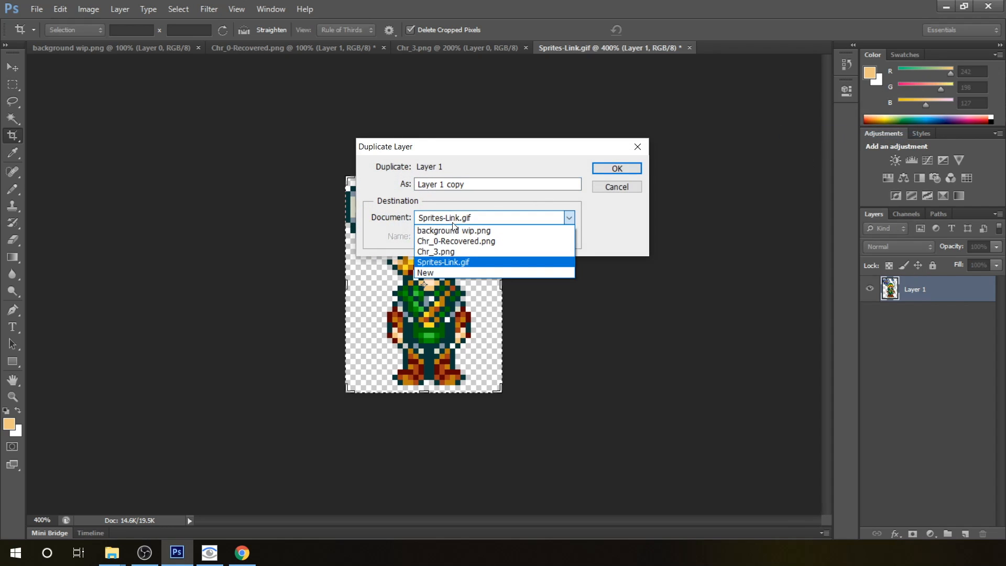
{"action": "left_click", "coordinate": [457, 252]}
{"action": "left_click", "coordinate": [615, 169]}
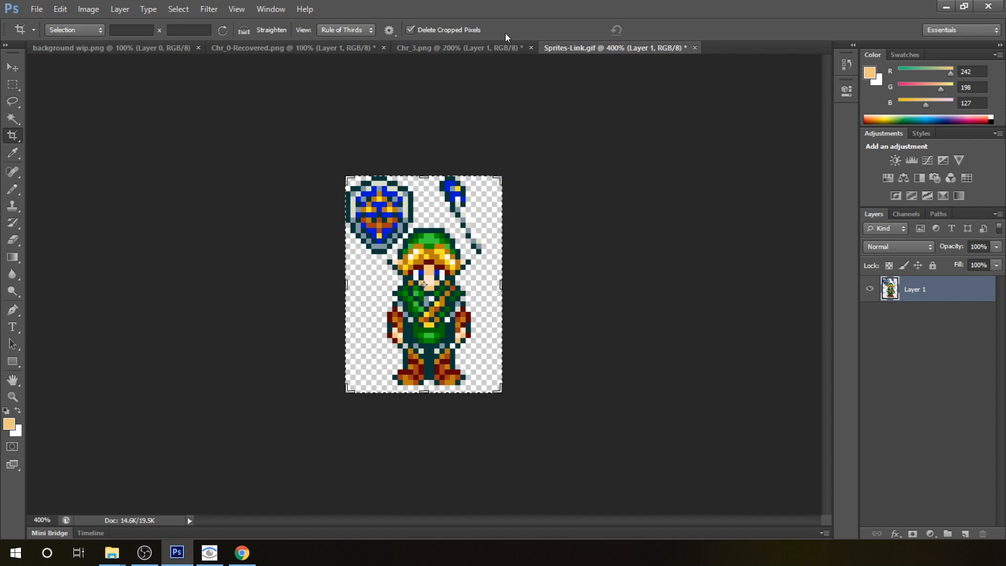
{"action": "left_click", "coordinate": [485, 46]}
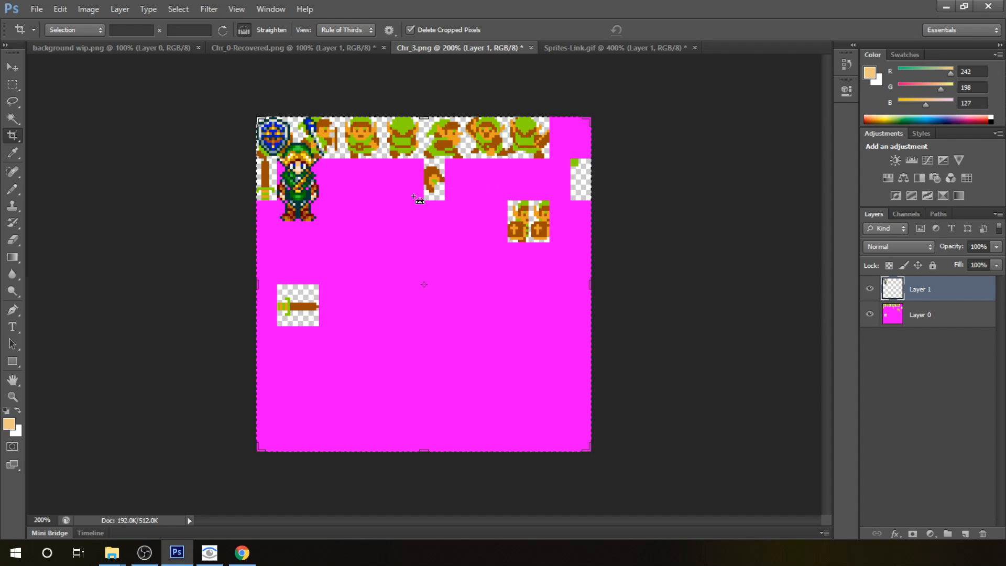
- Activate the Eraser tool for the pasted Link artwork and check its brush size and hardness
{"action": "key", "text": "ctrl+plus"}
{"action": "key", "text": "ctrl+plus"}
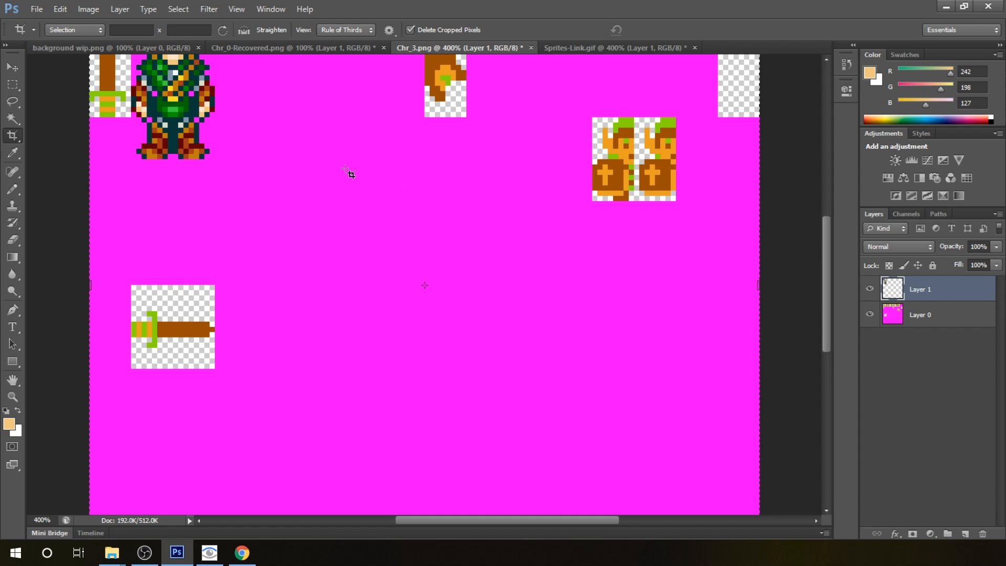
{"action": "left_click_drag", "start_coordinate": [274, 135], "coordinate": [388, 315]}
{"action": "left_click_drag", "start_coordinate": [428, 323], "coordinate": [443, 312]}
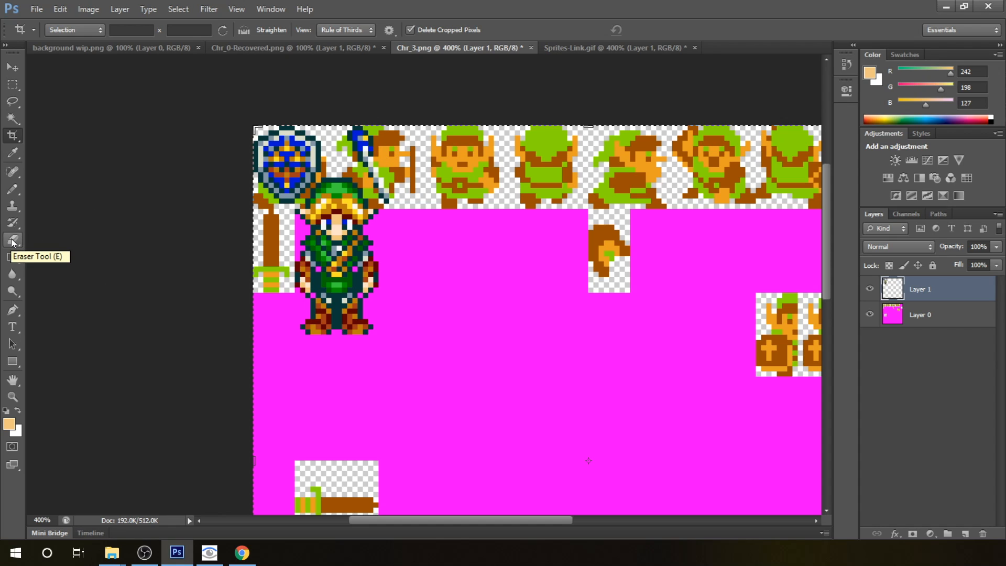
{"action": "left_click", "coordinate": [12, 241]}
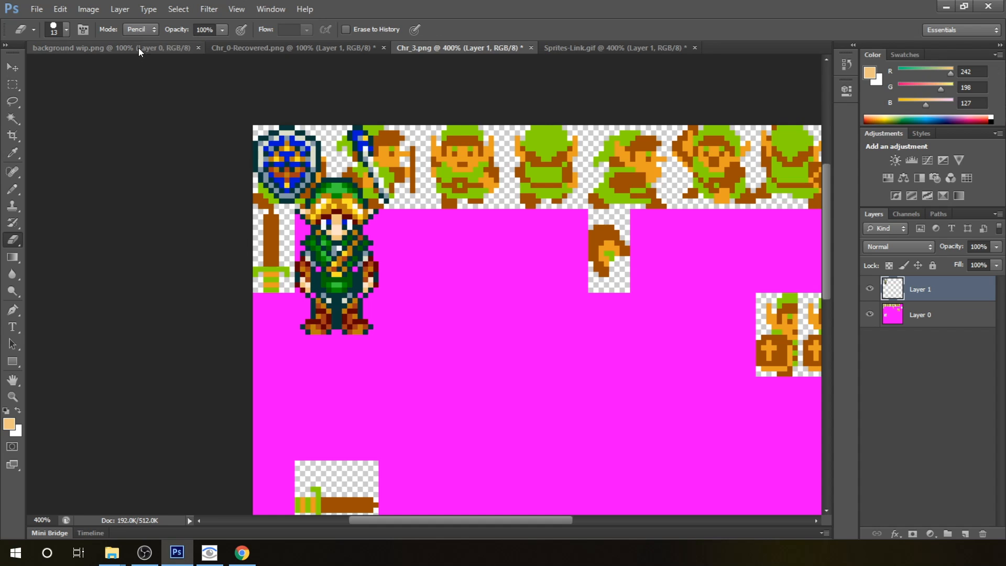
{"action": "left_click", "coordinate": [66, 29]}
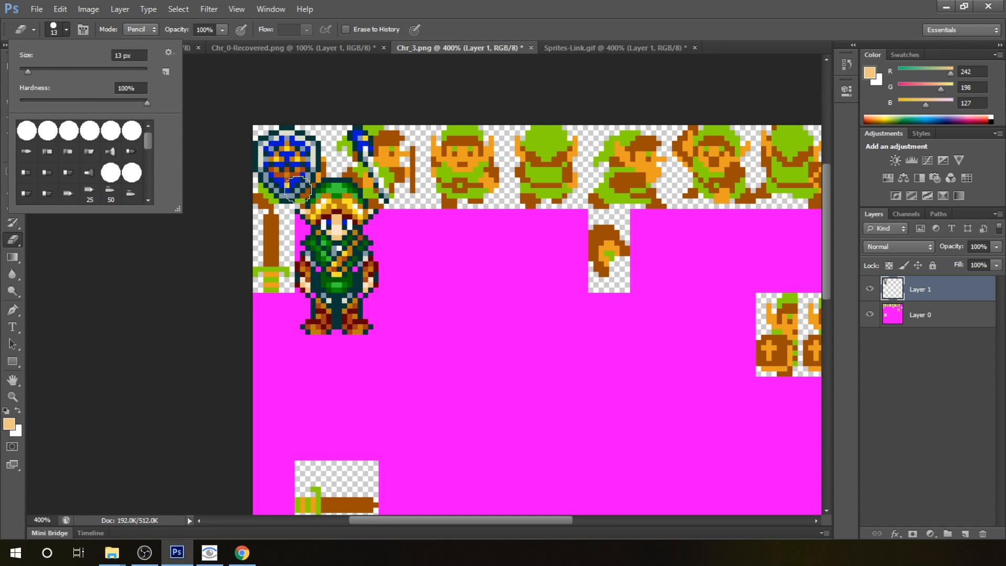
{"action": "left_click", "coordinate": [448, 9]}
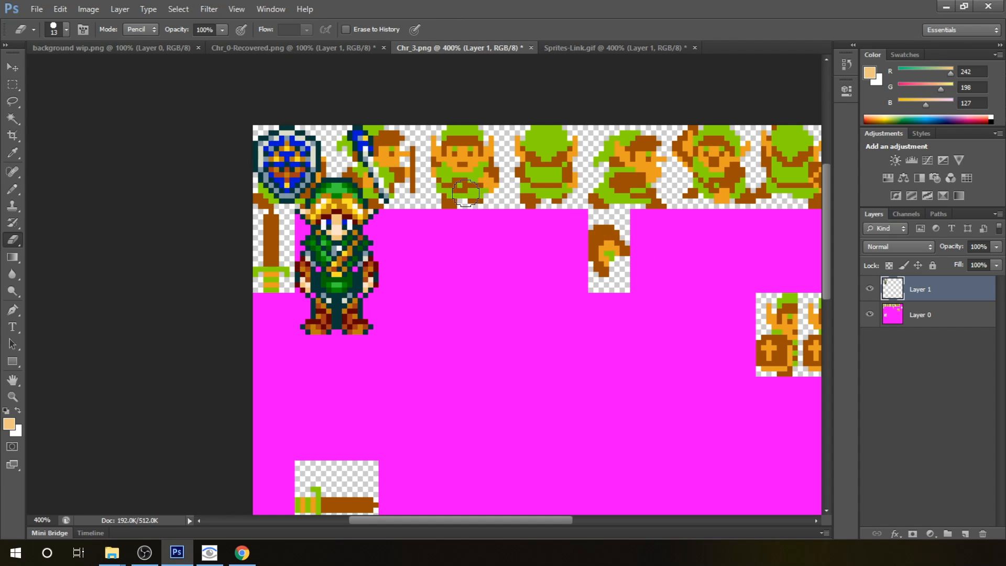
- Rename the pasted sprite layer "link" and the recorded tile layer "original"
{"action": "double_click", "coordinate": [925, 291]}
{"action": "type", "text": "link"}
{"action": "key", "text": "Return"}
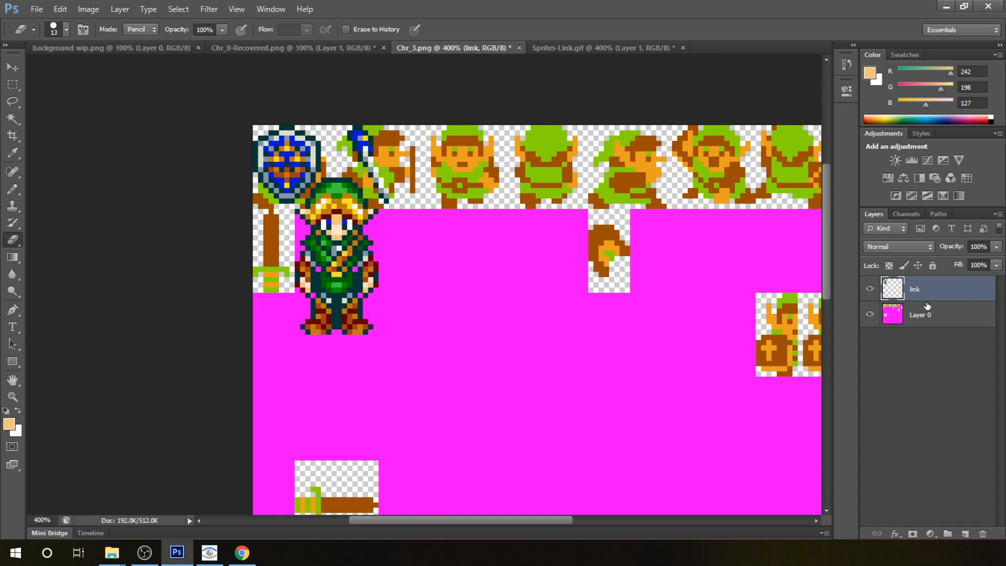
{"action": "double_click", "coordinate": [921, 315]}
{"action": "type", "text": "original"}
{"action": "key", "text": "Return"}
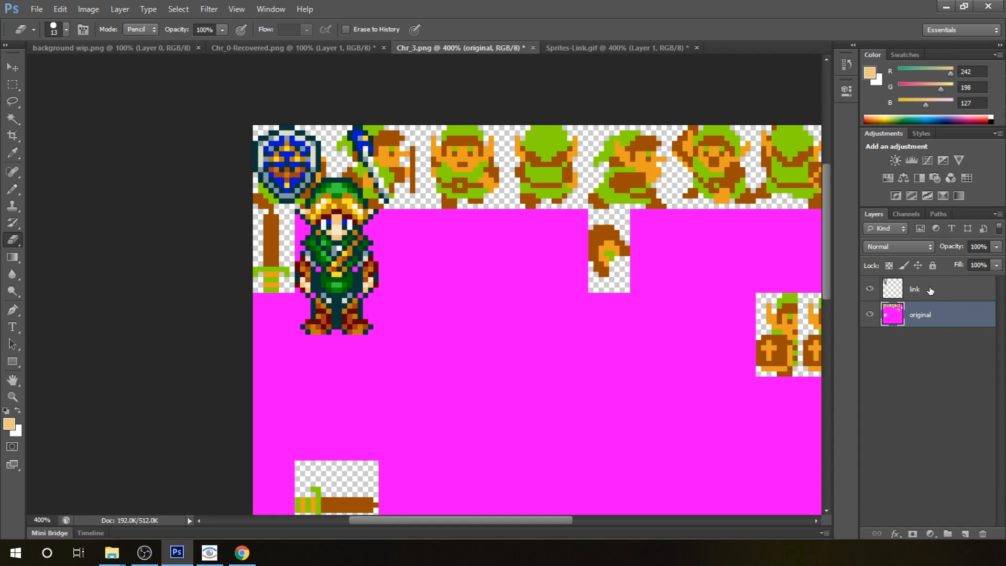
- Erase the sword above Link's head from the link layer
{"action": "left_click", "coordinate": [930, 289]}
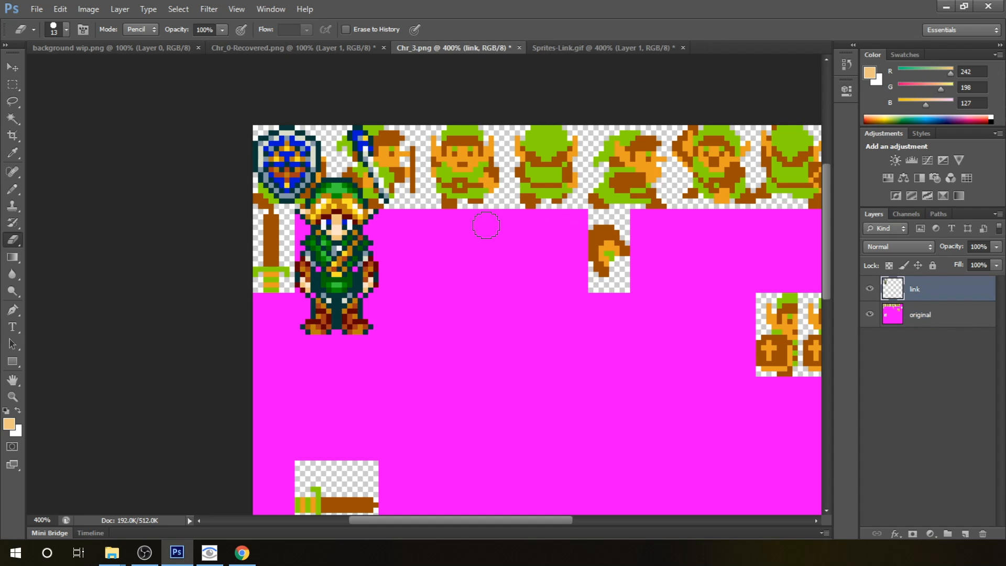
{"action": "mouse_move", "coordinate": [424, 202]}
{"action": "left_mouse_down"}
{"action": "mouse_move", "coordinate": [388, 193]}
{"action": "mouse_move", "coordinate": [359, 135]}
{"action": "left_mouse_up"}
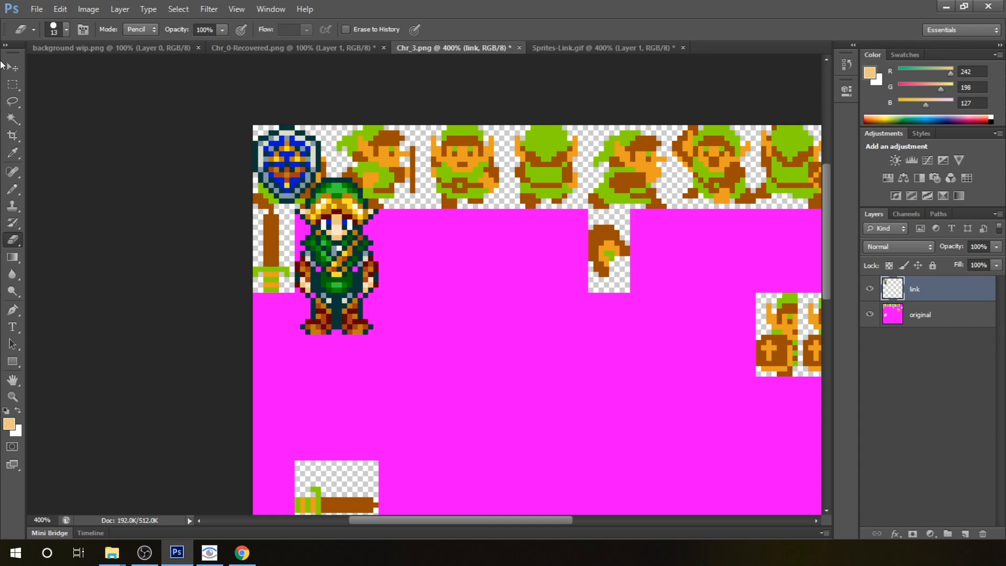
- Free-transform the Link and shield artwork with Nearest Neighbor interpolation, scaling it to about 50% and moving it near the front-facing Link tile
{"action": "left_click", "coordinate": [12, 83]}
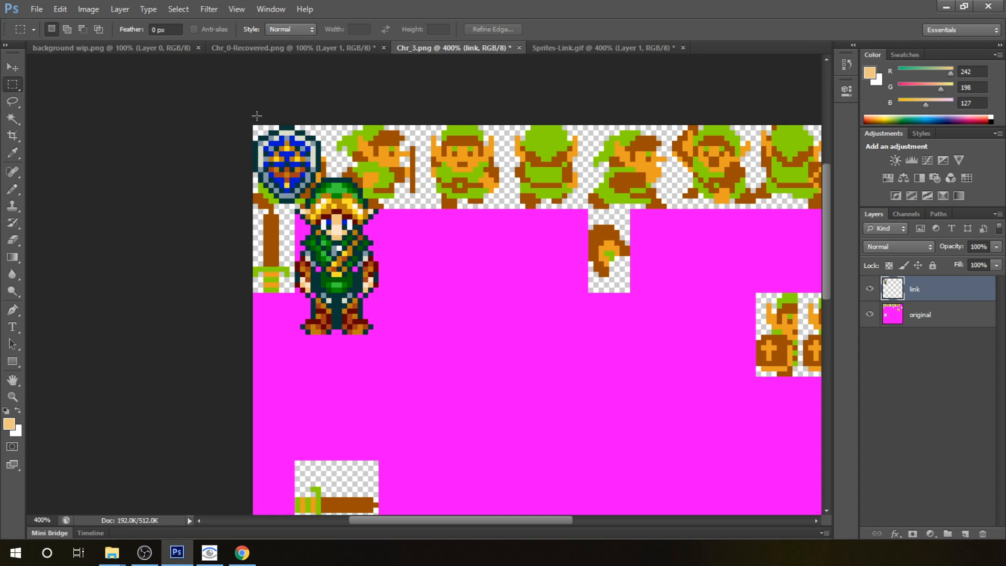
{"action": "left_click_drag", "start_coordinate": [231, 100], "coordinate": [428, 363]}
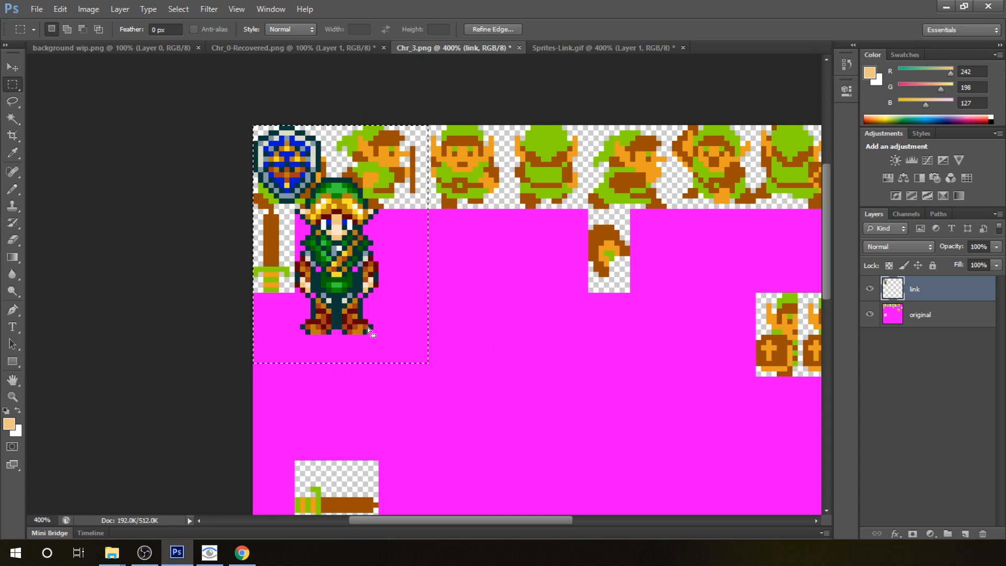
{"action": "right_click", "coordinate": [337, 240]}
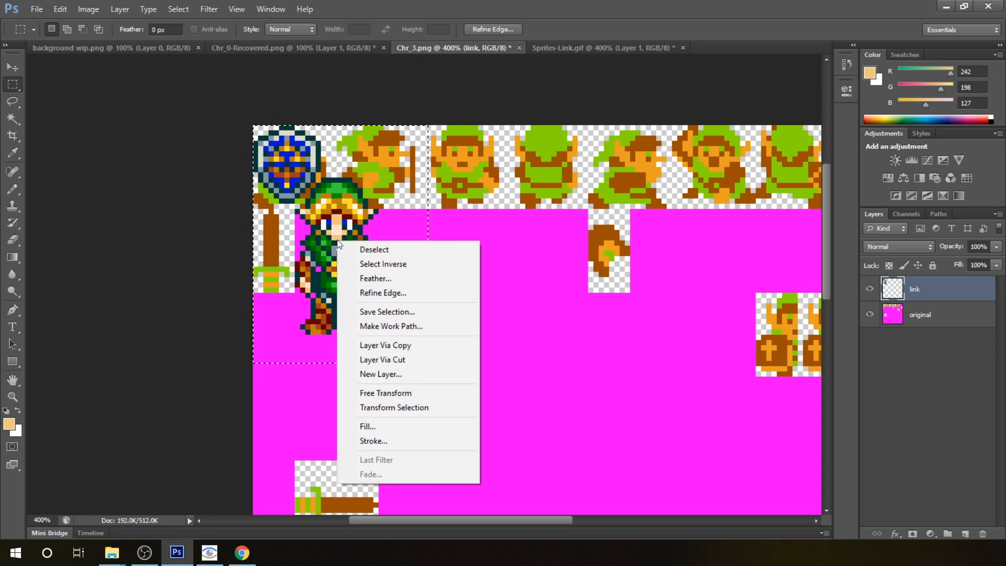
{"action": "left_click", "coordinate": [408, 393]}
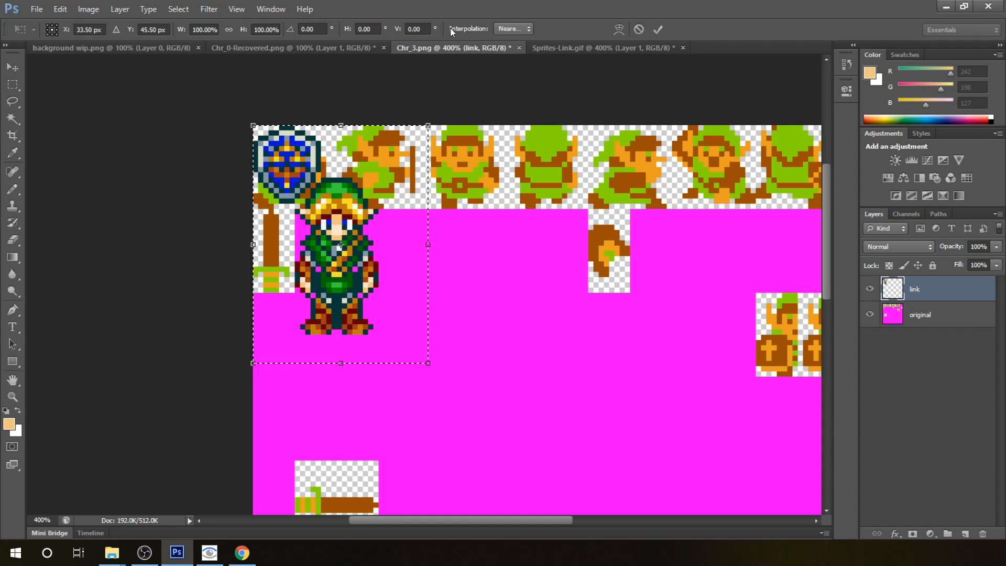
{"action": "left_click", "coordinate": [524, 29]}
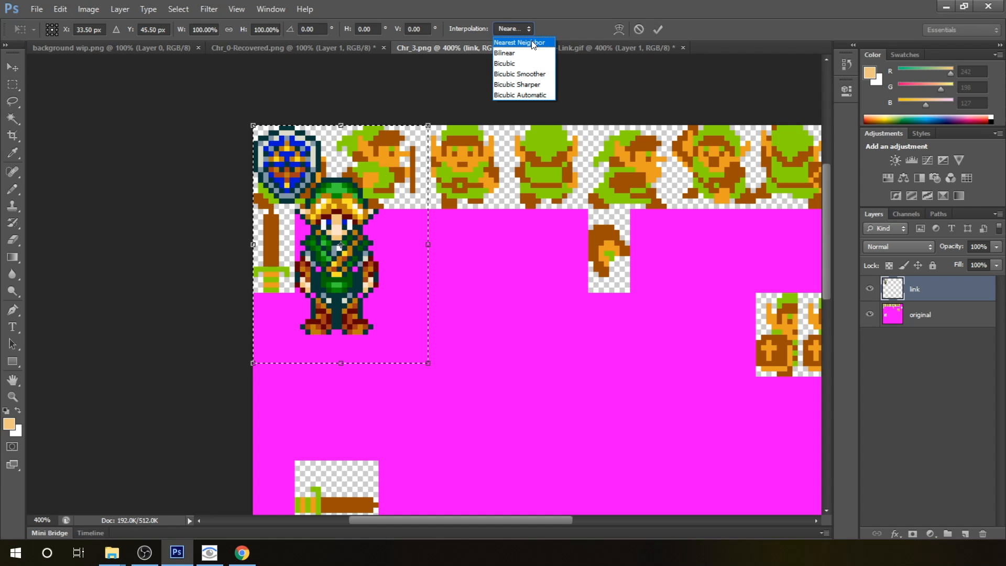
{"action": "left_click", "coordinate": [534, 44]}
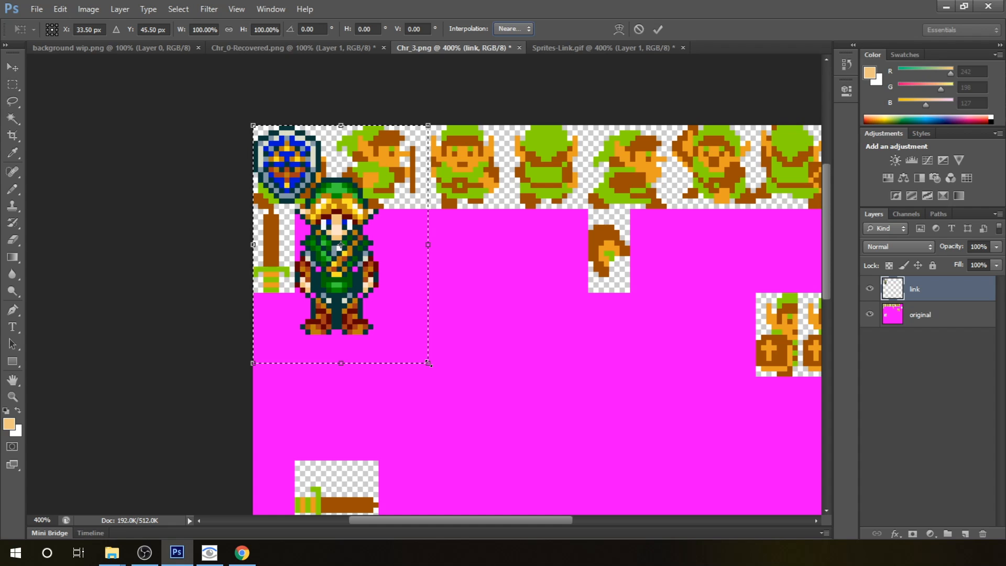
{"action": "left_click_drag", "start_coordinate": [429, 362], "coordinate": [335, 253]}
{"action": "left_click_drag", "start_coordinate": [321, 174], "coordinate": [458, 206]}
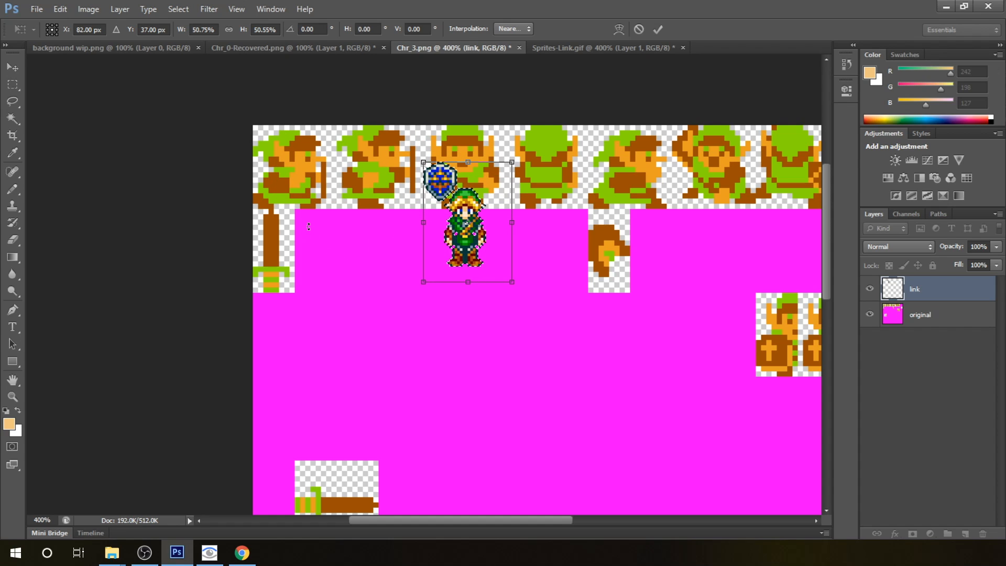
{"action": "key", "text": "Return"}
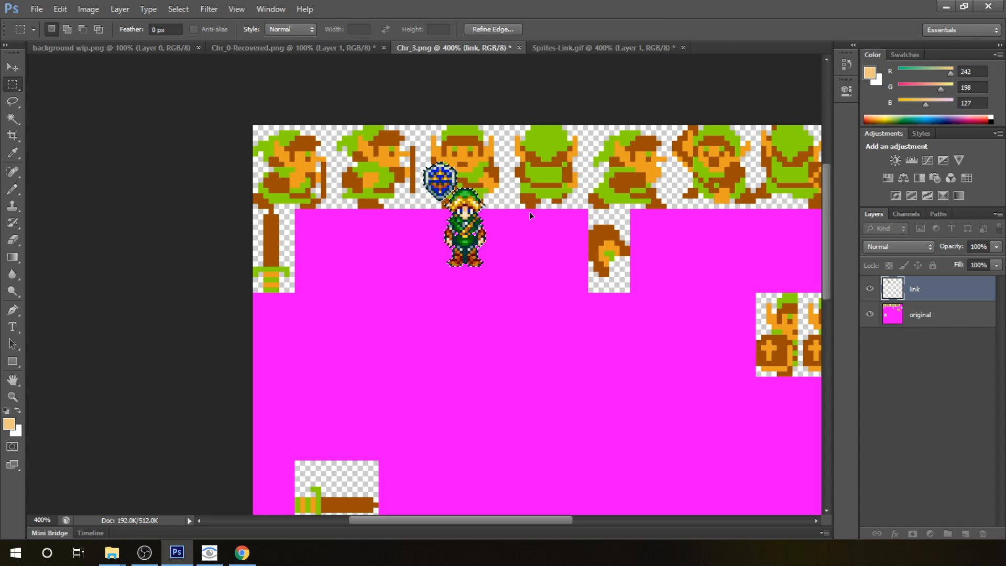
- Shift the scaled Link and shield about 0.014 in left and 0.069 in down, and clear the selection
{"action": "key", "text": "ctrl+equal"}
{"action": "key", "text": "ctrl+equal"}
{"action": "key", "text": "ctrl+equal"}
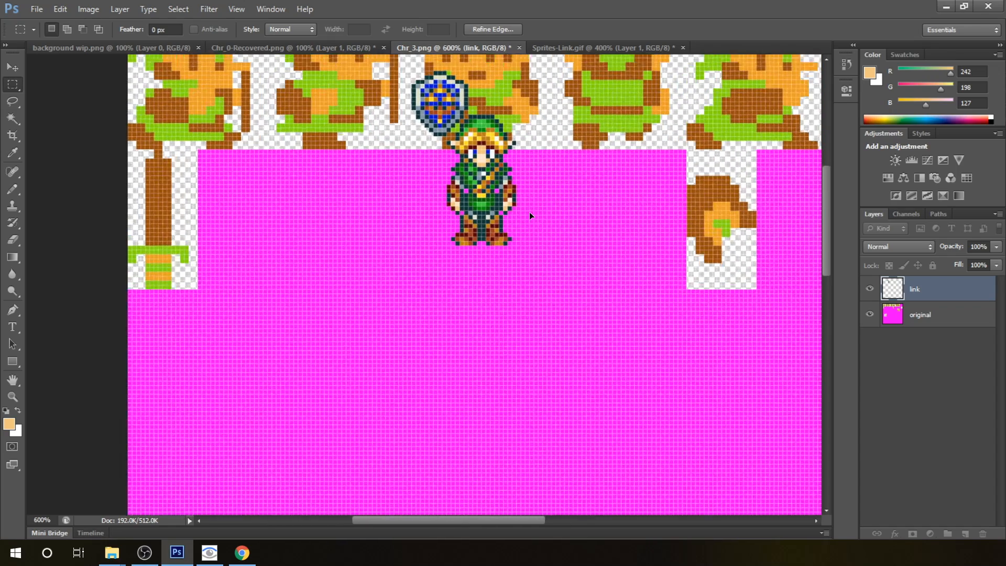
{"action": "scroll", "coordinate": [529, 212], "scroll_direction": "up", "scroll_amount": 5}
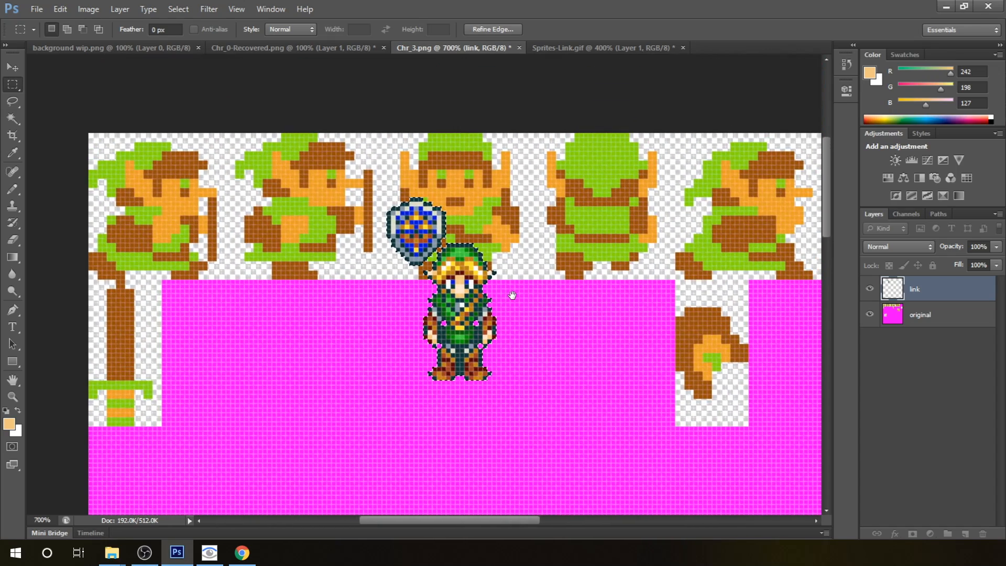
{"action": "mouse_move", "coordinate": [463, 309]}
{"action": "left_mouse_down"}
{"action": "mouse_move", "coordinate": [459, 208]}
{"action": "mouse_move", "coordinate": [459, 327]}
{"action": "left_mouse_up"}
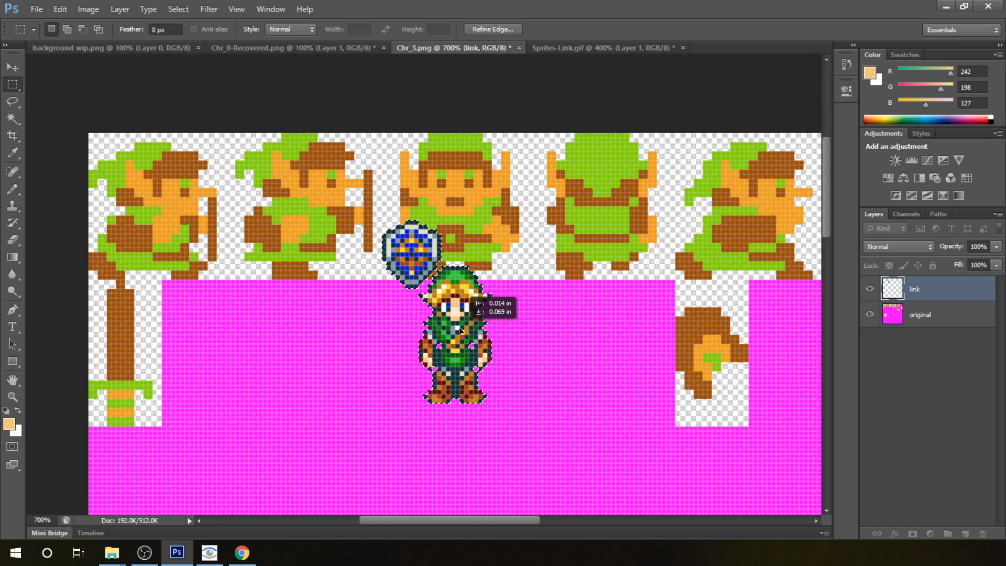
{"action": "left_click", "coordinate": [366, 335]}
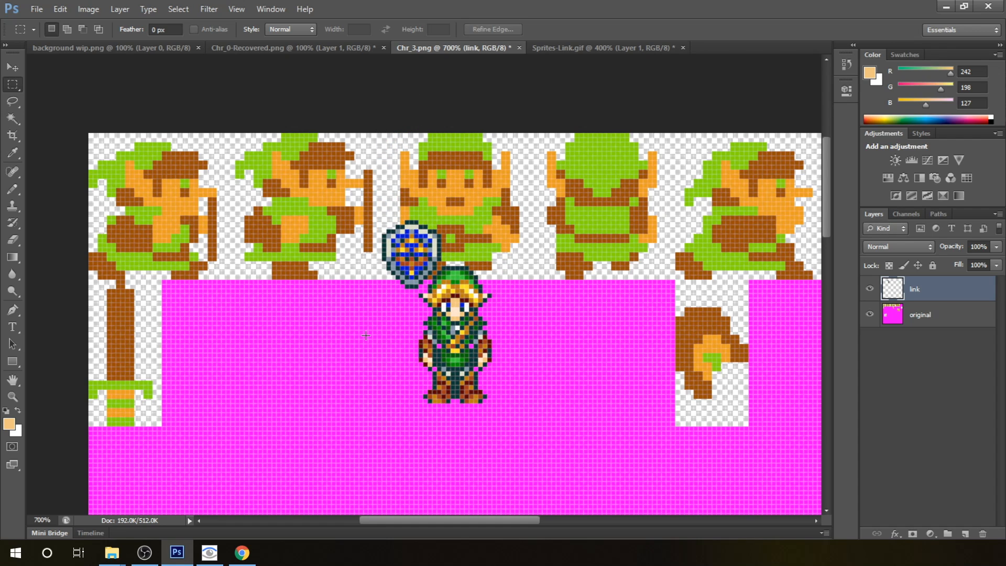
- Outline the shield with the Lasso tool and cut it from the link layer to its own layer
{"action": "left_click", "coordinate": [19, 99]}
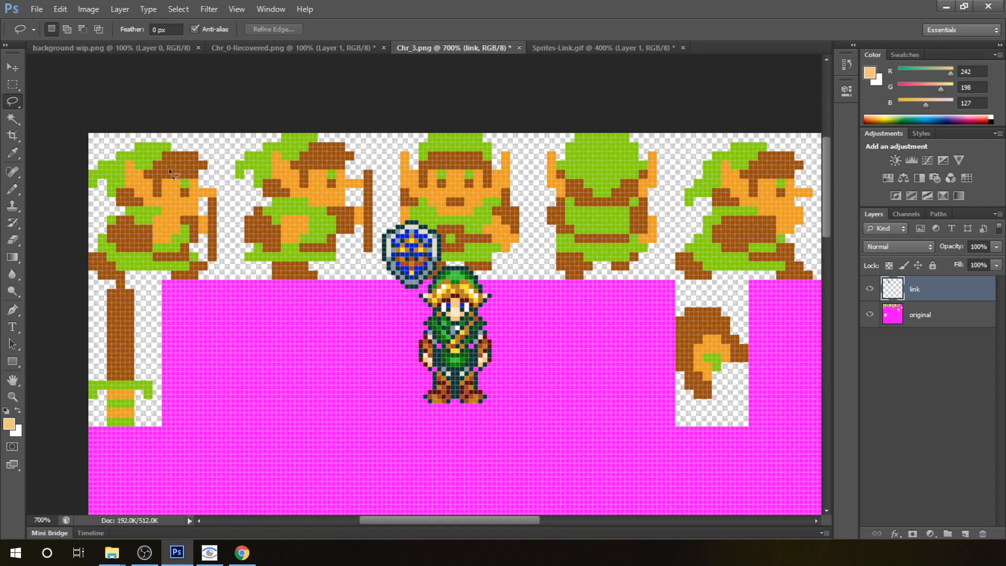
{"action": "key", "text": "ctrl+plus"}
{"action": "key", "text": "ctrl+plus"}
{"action": "key", "text": "ctrl+plus"}
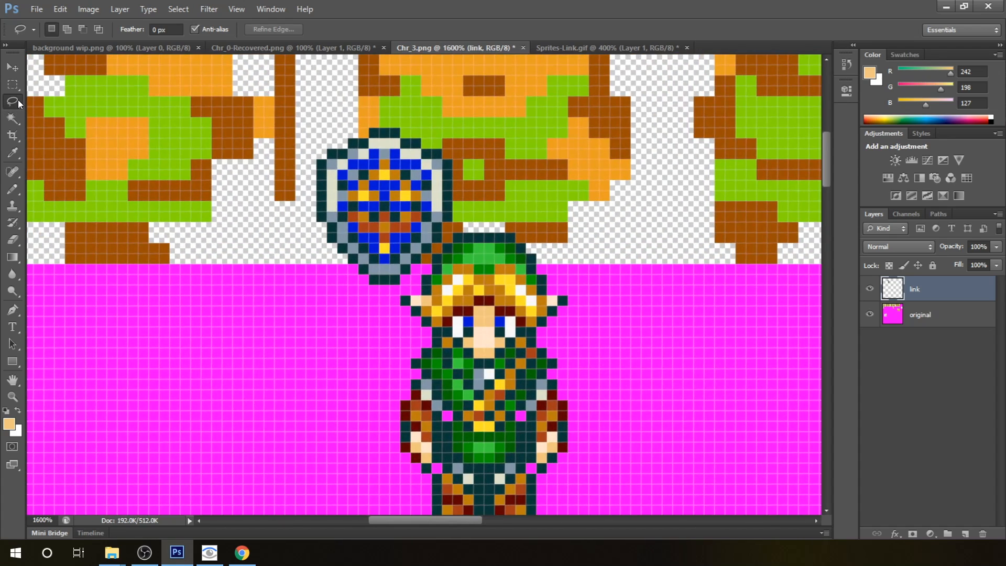
{"action": "right_click", "coordinate": [14, 104]}
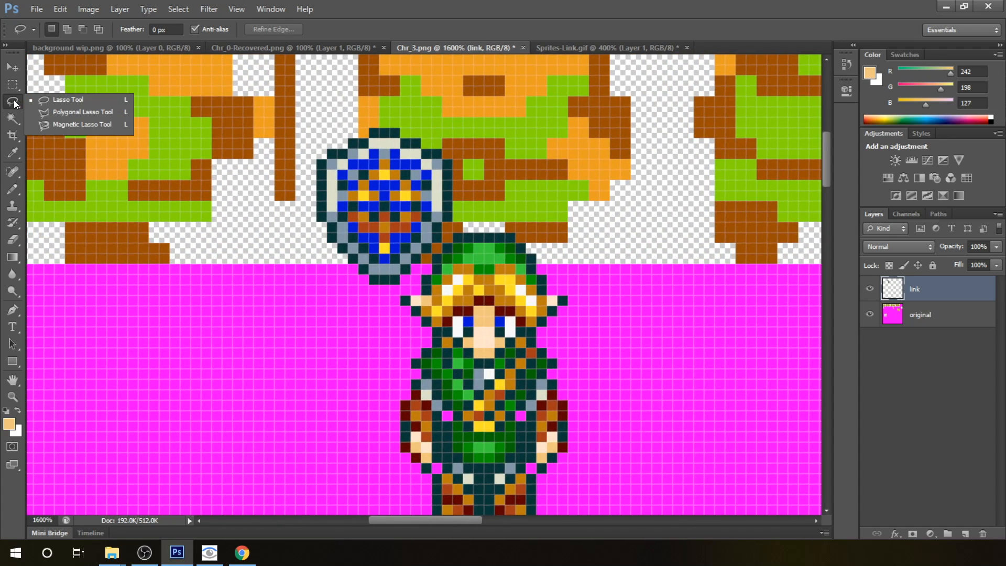
{"action": "left_click", "coordinate": [74, 99]}
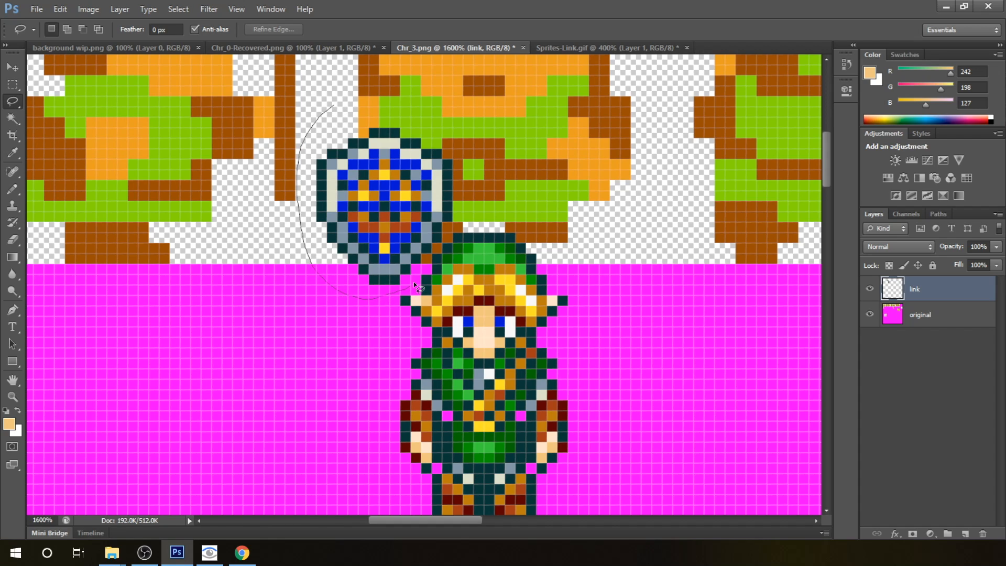
{"action": "mouse_move", "coordinate": [469, 201]}
{"action": "left_mouse_down"}
{"action": "mouse_move", "coordinate": [473, 148]}
{"action": "mouse_move", "coordinate": [334, 95]}
{"action": "left_mouse_up"}
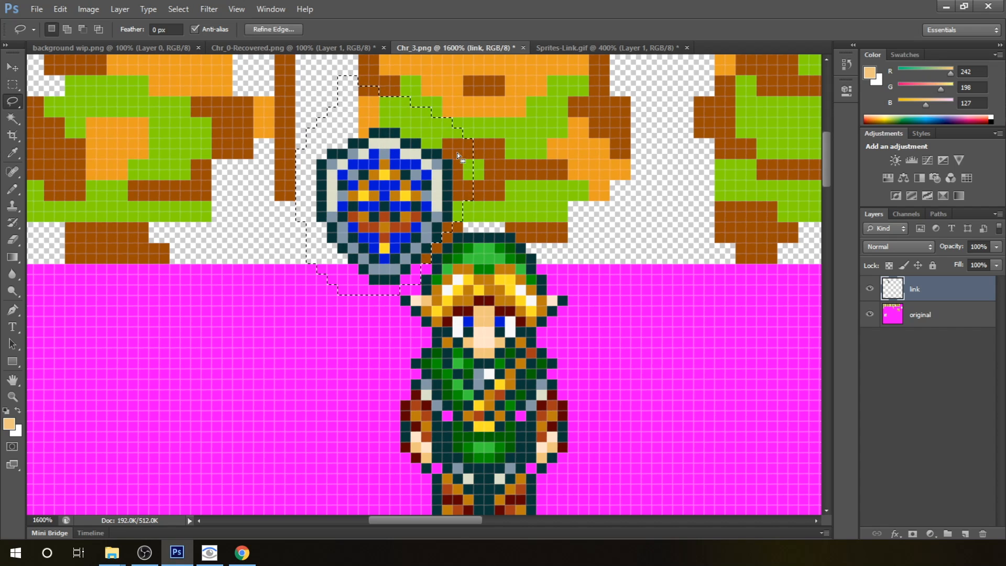
{"action": "right_click", "coordinate": [387, 203]}
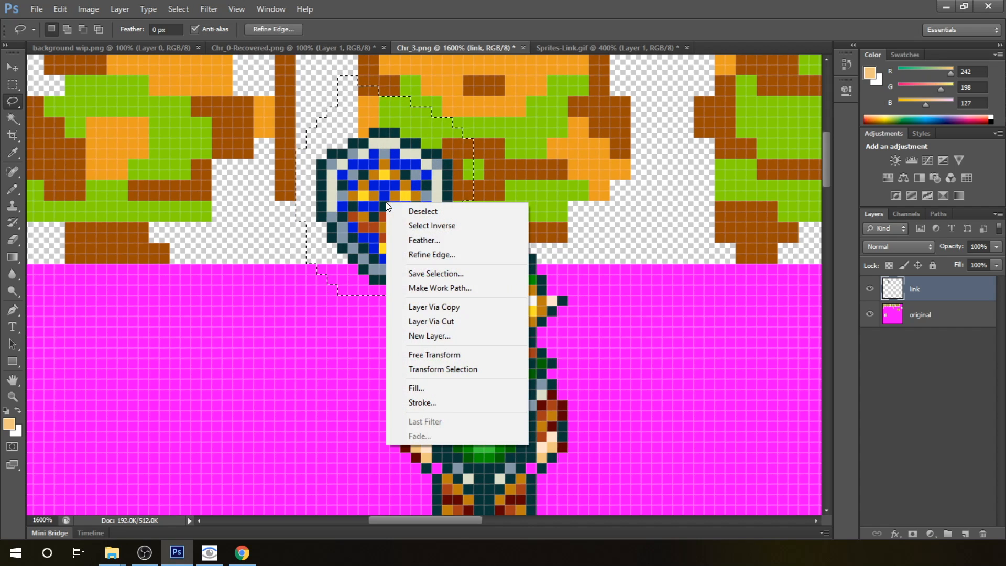
{"action": "left_click", "coordinate": [449, 319]}
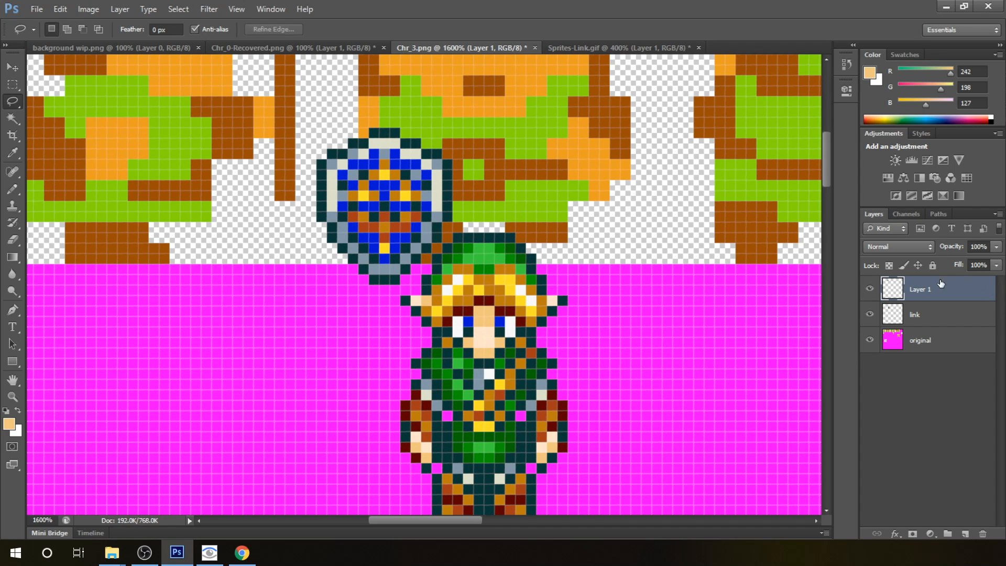
- Name the new layer "shield" and move the shield onto the magenta area to the right of Link
{"action": "double_click", "coordinate": [924, 290]}
{"action": "type", "text": "shield"}
{"action": "key", "text": "Return"}
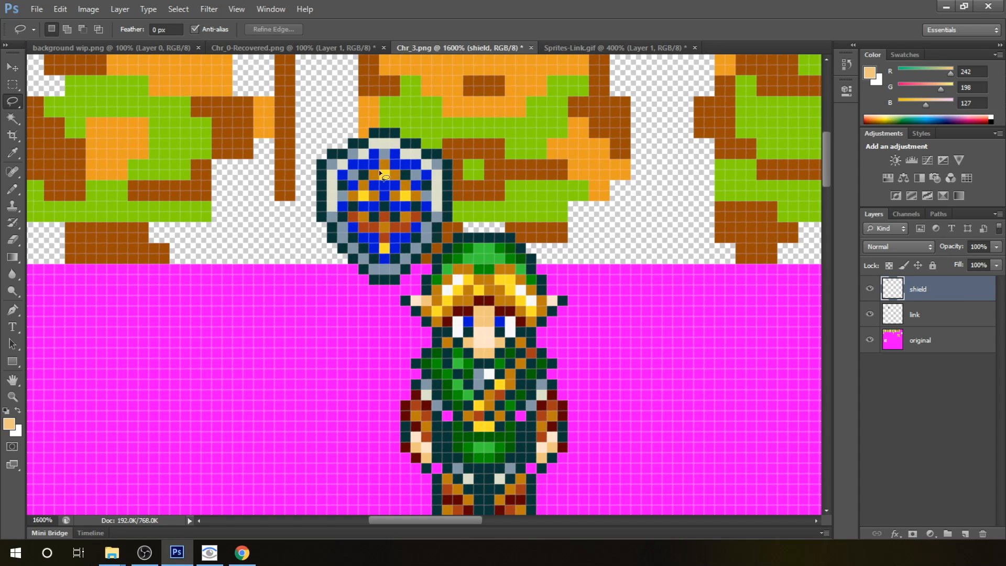
{"action": "left_click", "coordinate": [11, 67]}
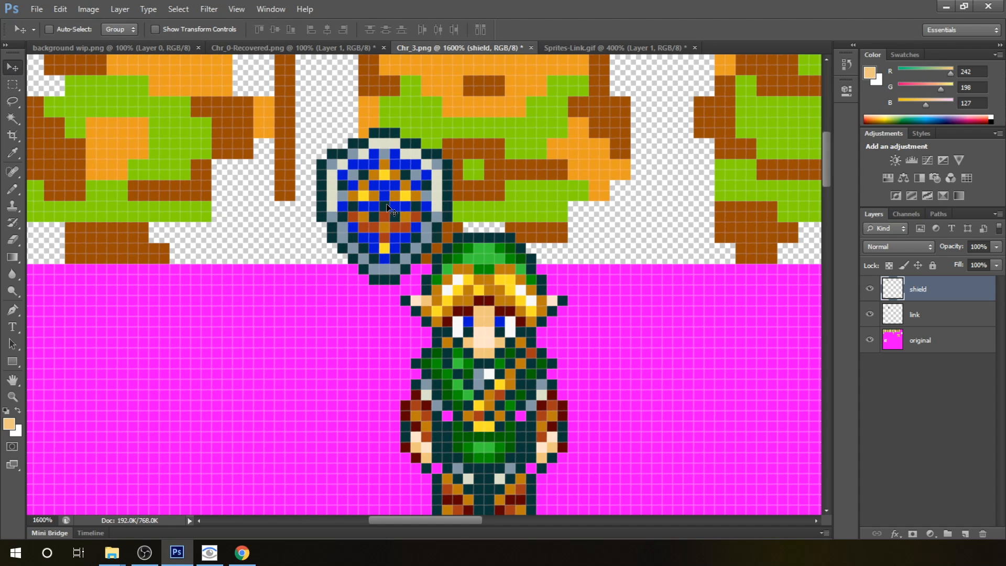
{"action": "left_click_drag", "start_coordinate": [387, 201], "coordinate": [699, 372]}
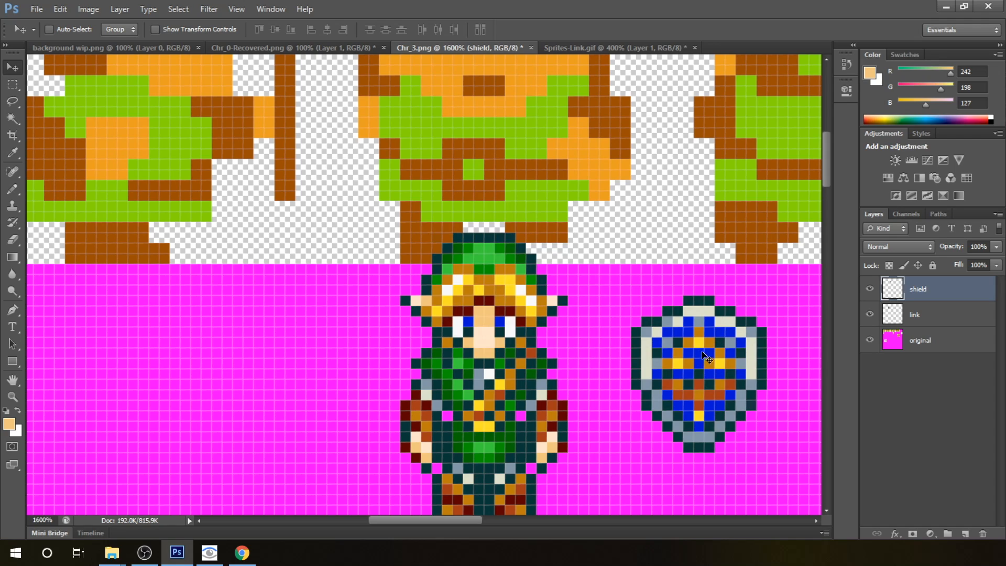
- Position the new Link sprite from the link layer over the original front-facing Link tile, keeping his feet within the tile
{"action": "left_click", "coordinate": [945, 319]}
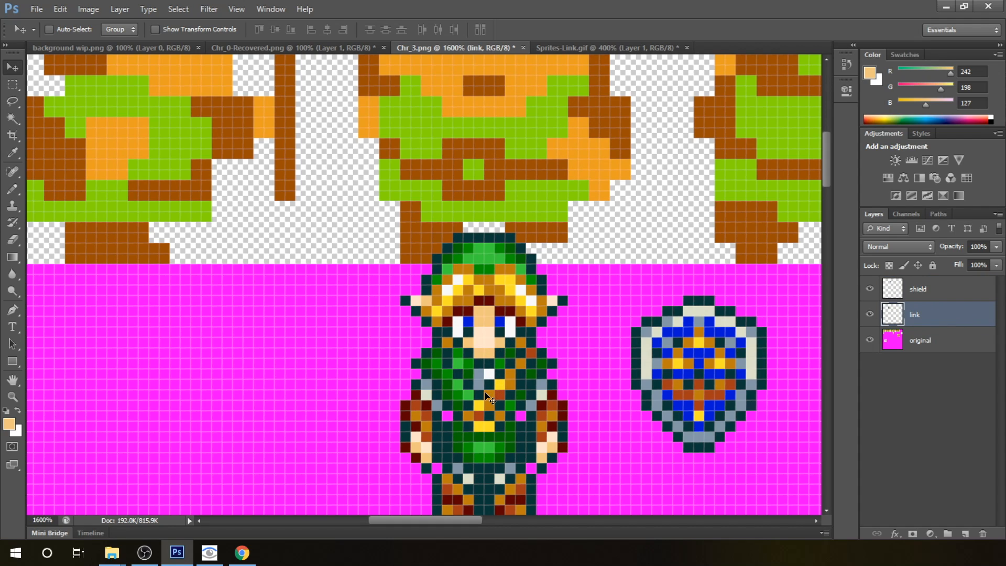
{"action": "left_click_drag", "start_coordinate": [491, 400], "coordinate": [410, 214]}
{"action": "key", "text": "ctrl+alt+z"}
{"action": "key", "text": "ctrl+alt+z"}
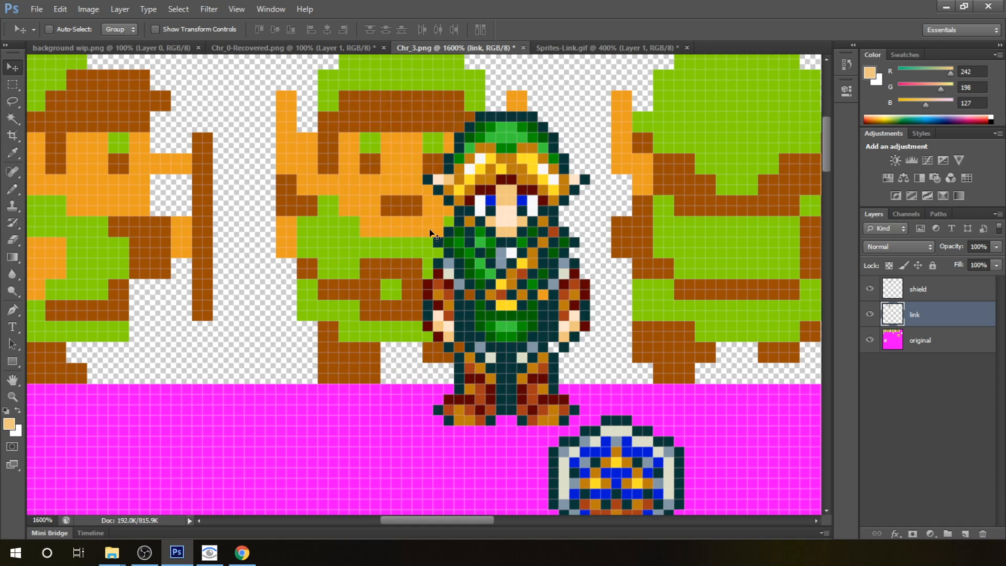
{"action": "left_click_drag", "start_coordinate": [451, 250], "coordinate": [404, 237]}
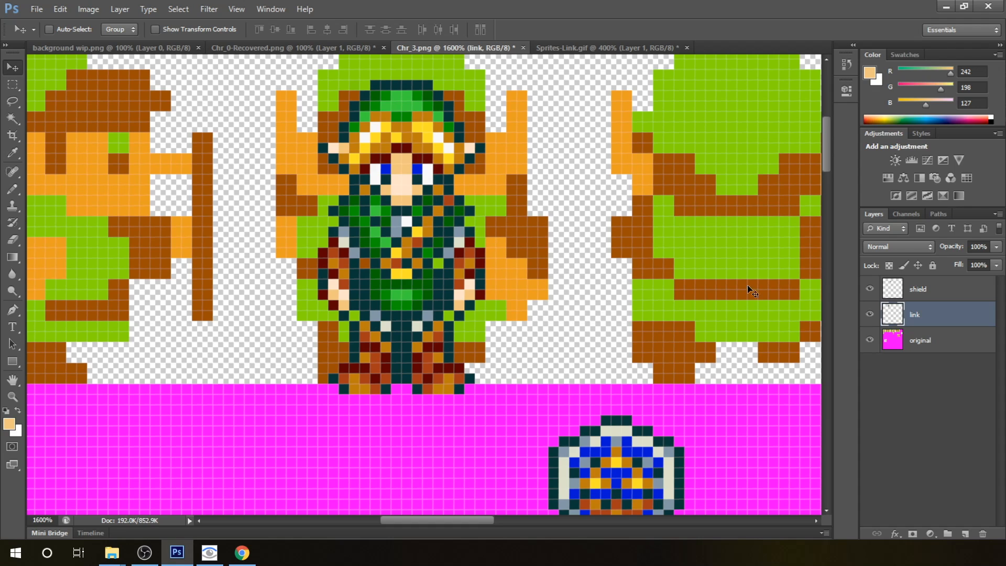
{"action": "left_click_drag", "start_coordinate": [401, 277], "coordinate": [427, 280]}
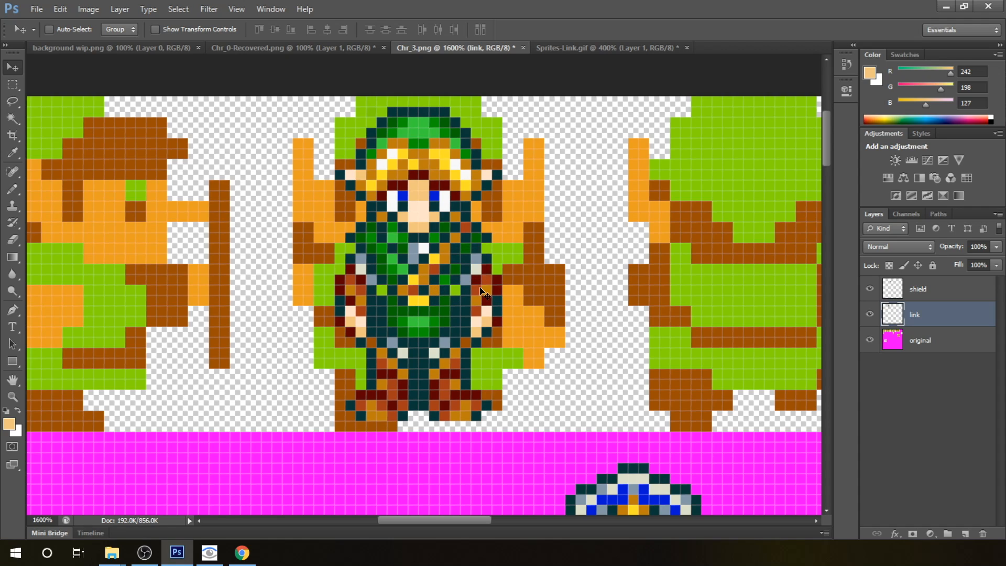
- Toggle the link layer's visibility to compare the new Link sprite with the original tile beneath it
{"action": "left_click", "coordinate": [870, 314]}
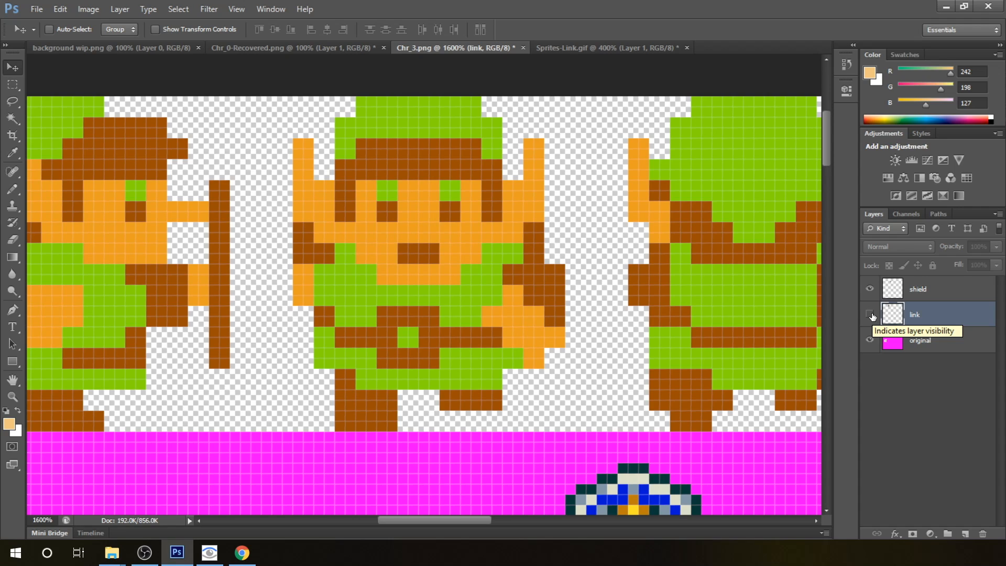
{"action": "left_click", "coordinate": [870, 314]}
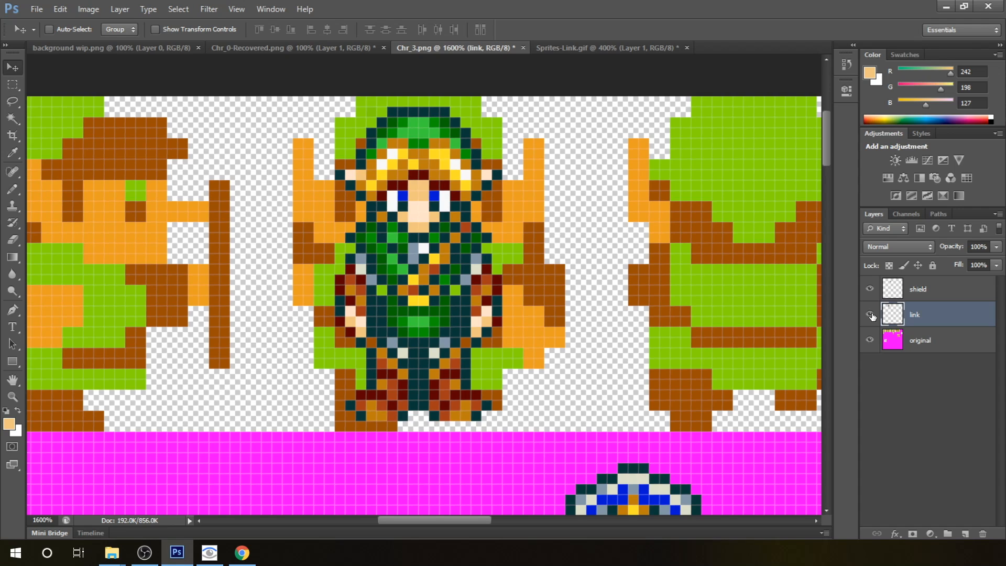
{"action": "left_click", "coordinate": [870, 315]}
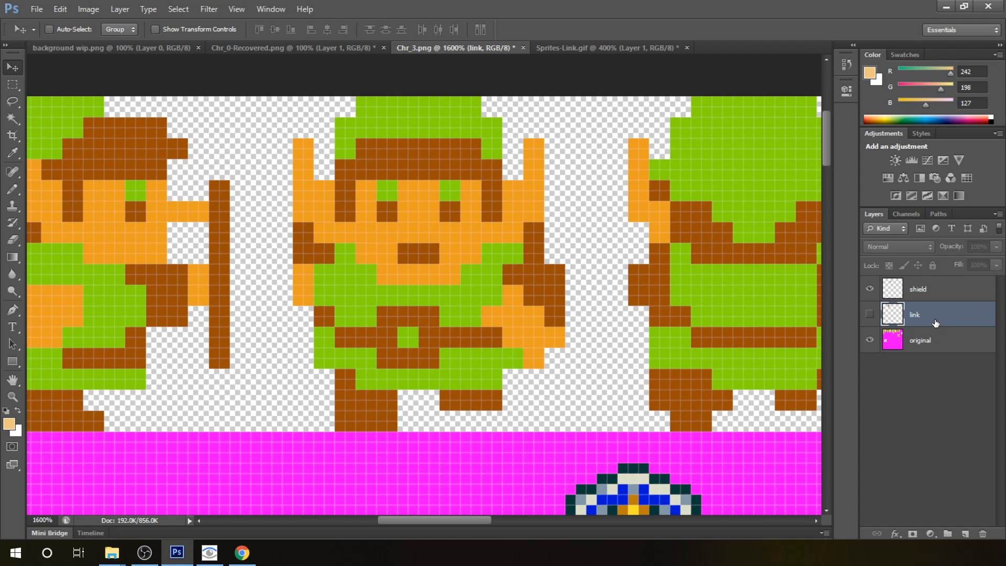
{"action": "left_click", "coordinate": [870, 316]}
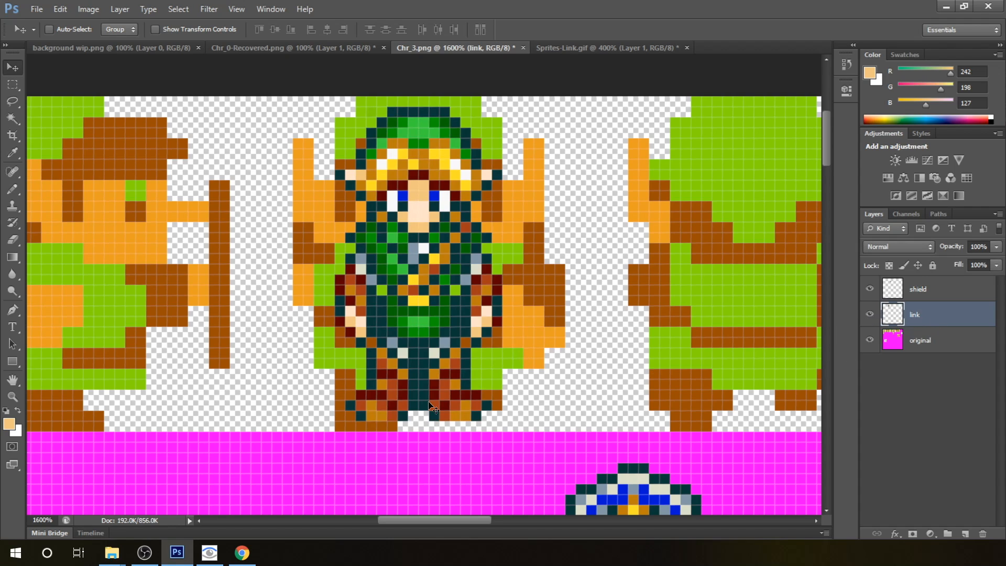
- Select the leg on the image's left with the Rectangular Marquee and stretch it downward to 114.29% height with Free Transform
{"action": "left_click", "coordinate": [14, 88]}
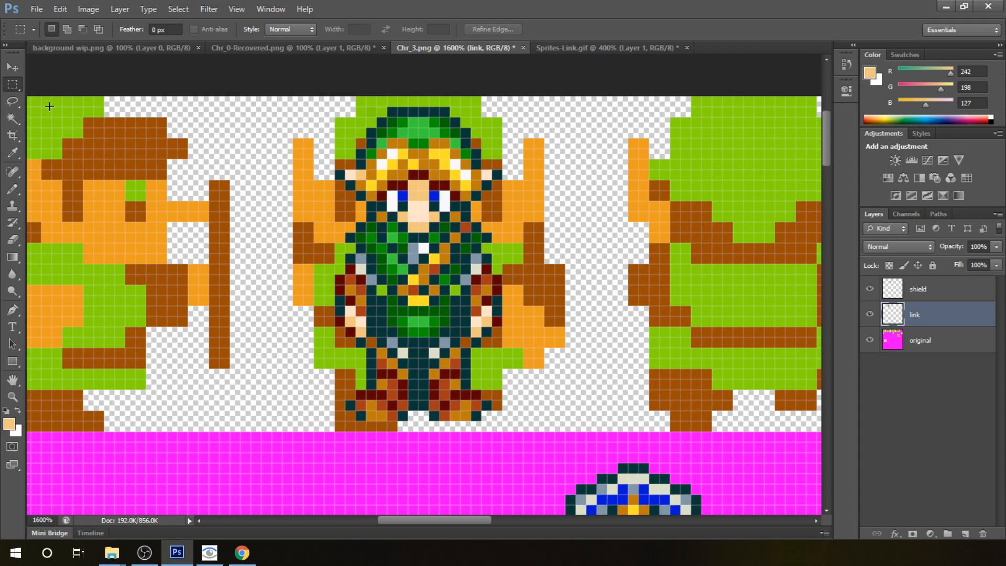
{"action": "right_click", "coordinate": [14, 88]}
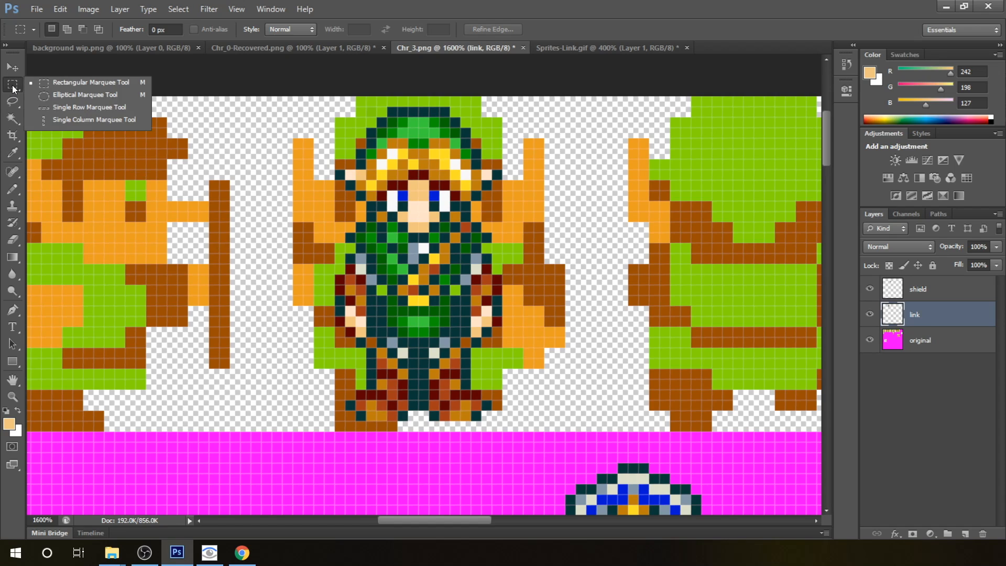
{"action": "left_click", "coordinate": [82, 83]}
{"action": "left_click_drag", "start_coordinate": [342, 384], "coordinate": [411, 420]}
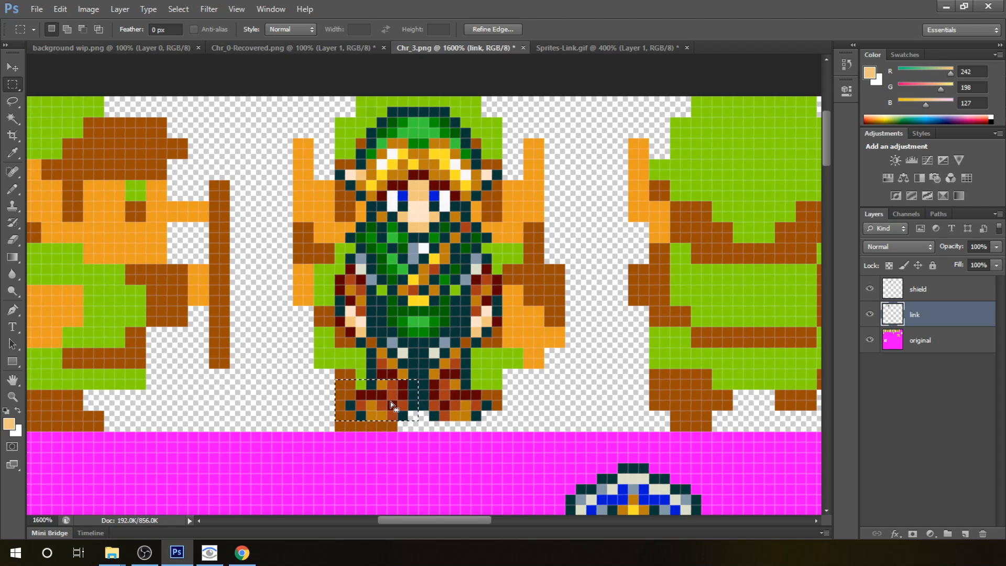
{"action": "left_click", "coordinate": [390, 400]}
{"action": "left_click_drag", "start_coordinate": [338, 354], "coordinate": [410, 419]}
{"action": "right_click", "coordinate": [376, 381]}
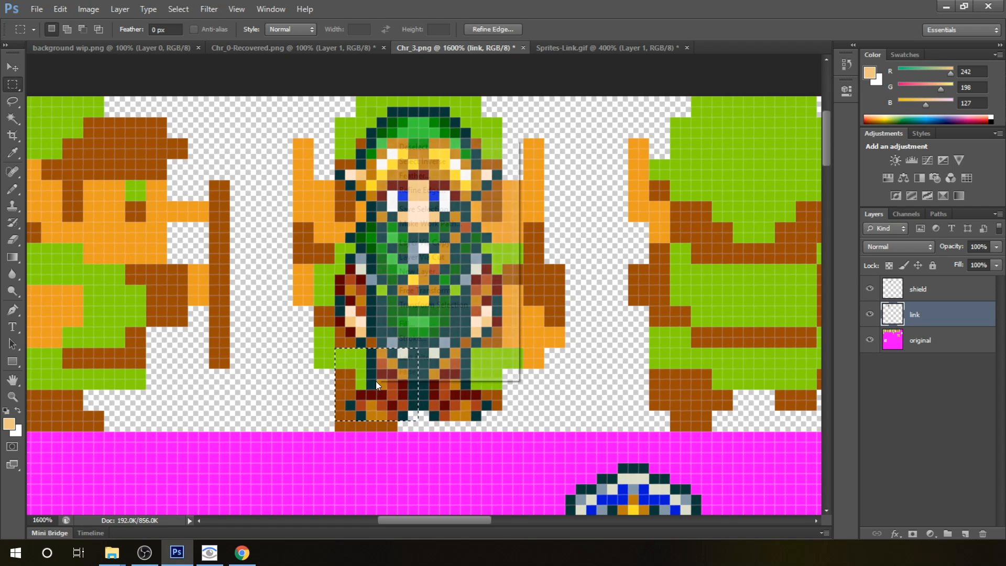
{"action": "left_click", "coordinate": [436, 290]}
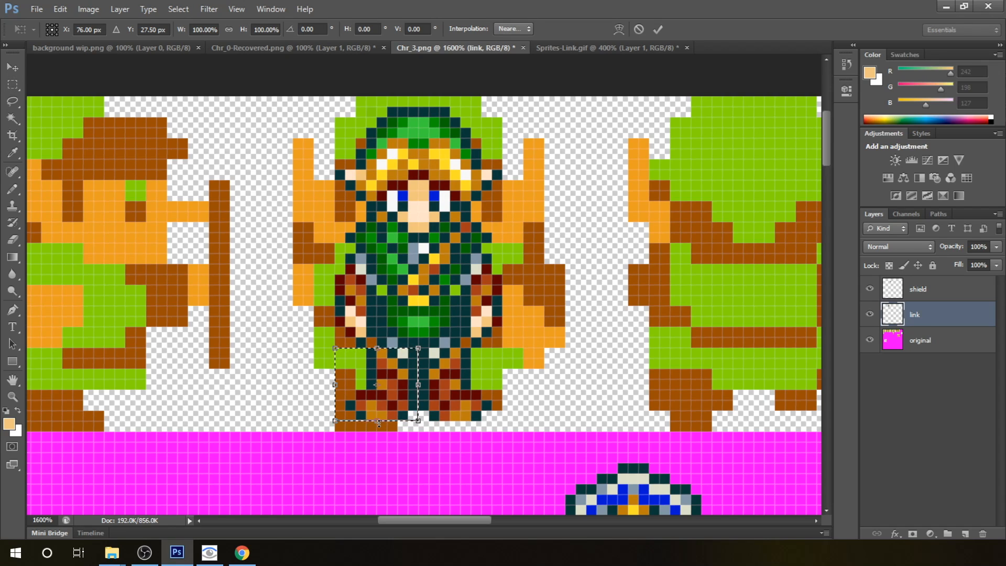
{"action": "left_click_drag", "start_coordinate": [379, 422], "coordinate": [380, 431]}
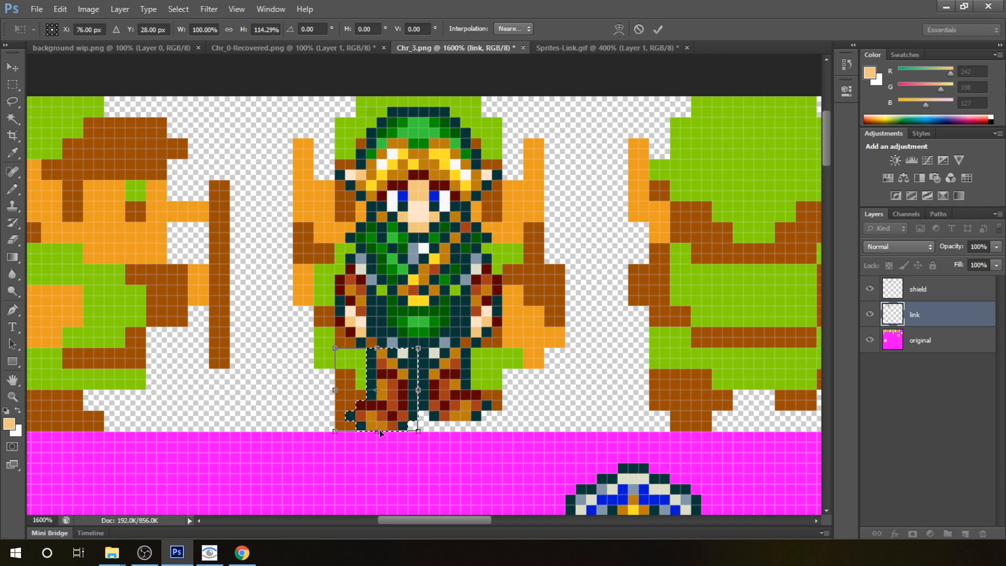
{"action": "key", "text": "Return"}
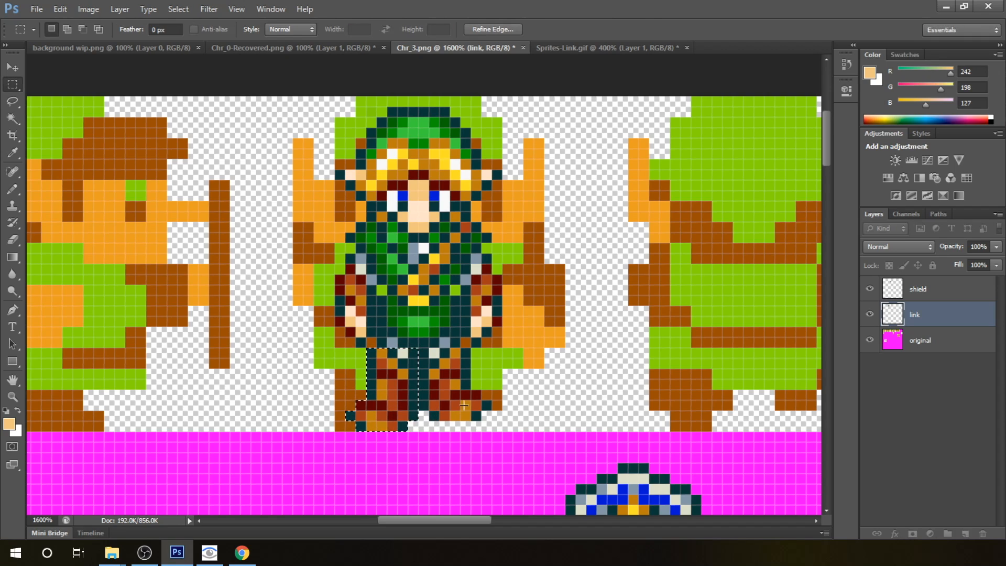
- Select the leg on the image's right and shorten it from below by about one pixel with Free Transform, leaving nothing selected
{"action": "left_click_drag", "start_coordinate": [502, 431], "coordinate": [444, 372]}
{"action": "key", "text": "ctrl+d"}
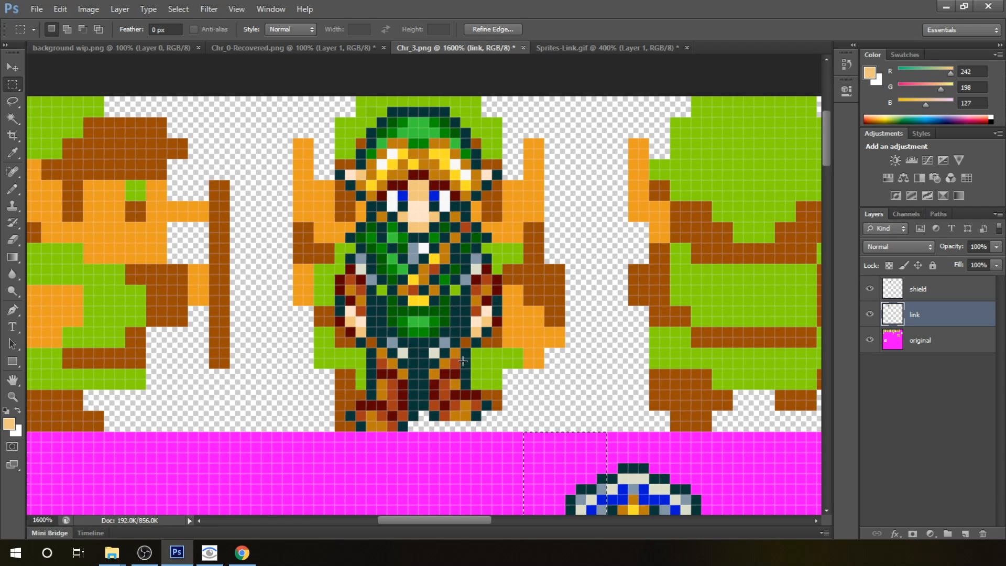
{"action": "left_click", "coordinate": [494, 419]}
{"action": "left_click_drag", "start_coordinate": [499, 420], "coordinate": [423, 353]}
{"action": "right_click", "coordinate": [455, 398]}
{"action": "left_click", "coordinate": [498, 308]}
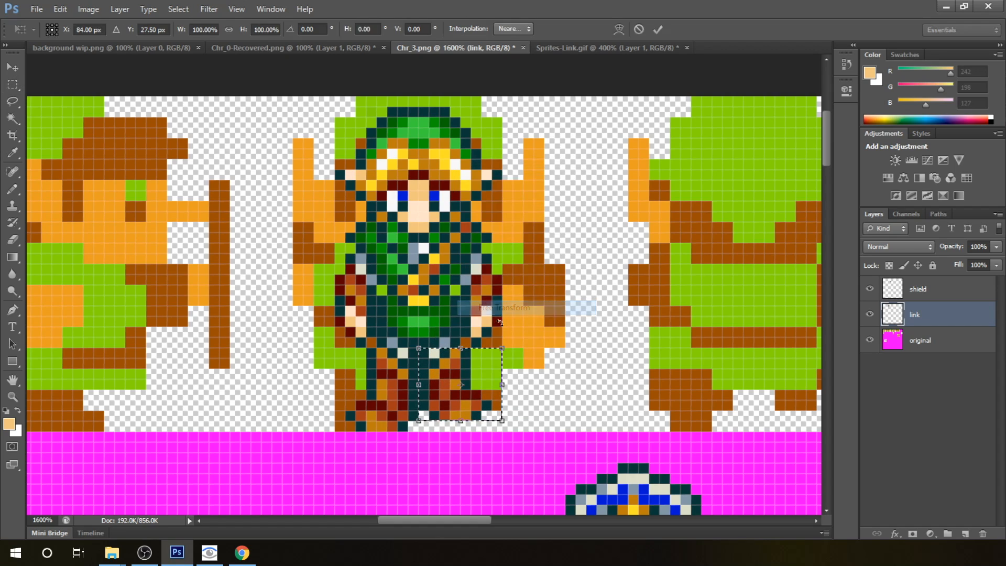
{"action": "left_click_drag", "start_coordinate": [461, 420], "coordinate": [461, 411]}
{"action": "key", "text": "Return"}
{"action": "left_click", "coordinate": [540, 427]}
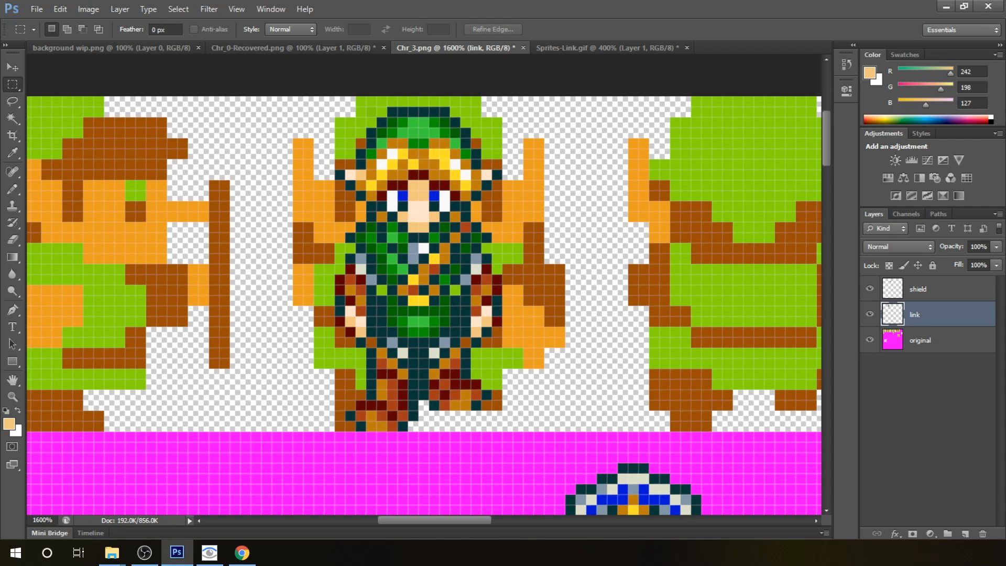
- Hide the original layer, scale the arm on the image's left to 75% width and 77.78% height, and clear the selection
{"action": "left_click", "coordinate": [870, 340]}
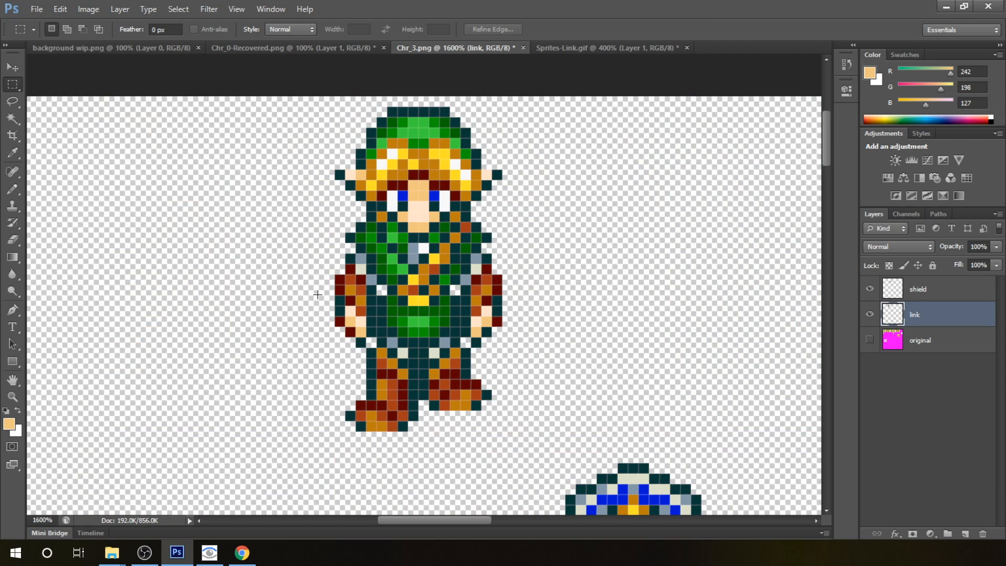
{"action": "left_click_drag", "start_coordinate": [327, 256], "coordinate": [365, 347]}
{"action": "right_click", "coordinate": [350, 296]}
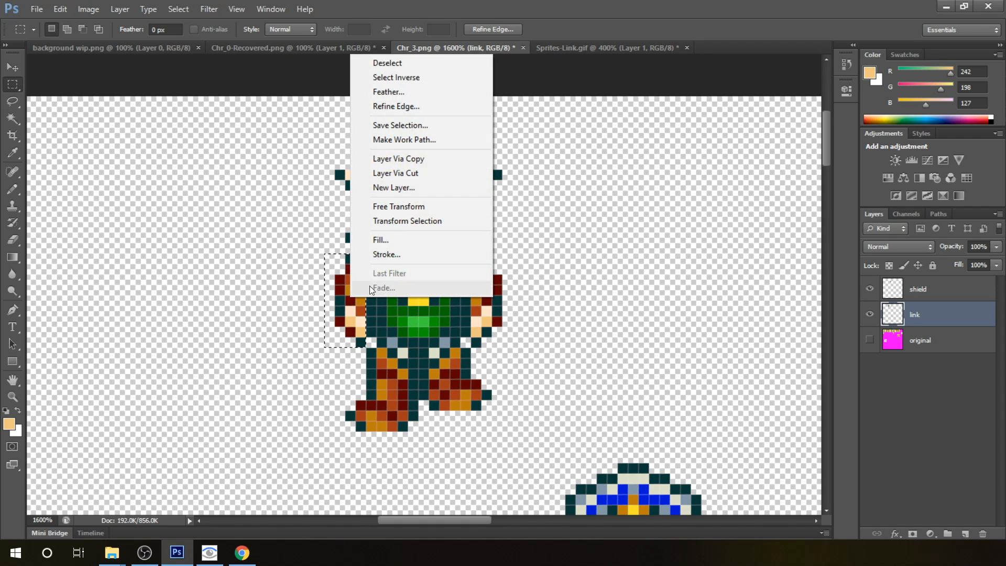
{"action": "left_click", "coordinate": [407, 206]}
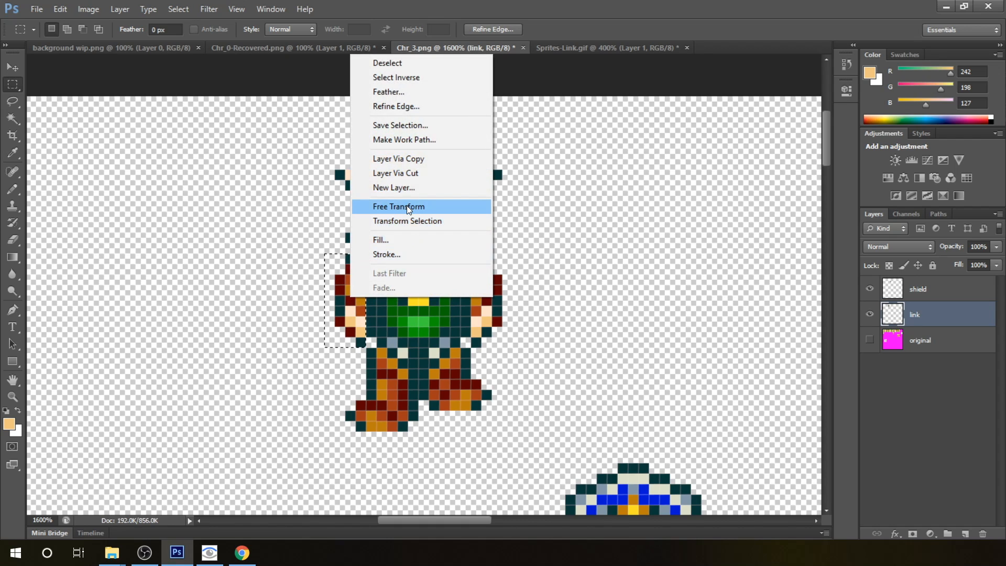
{"action": "left_click_drag", "start_coordinate": [325, 301], "coordinate": [331, 301]}
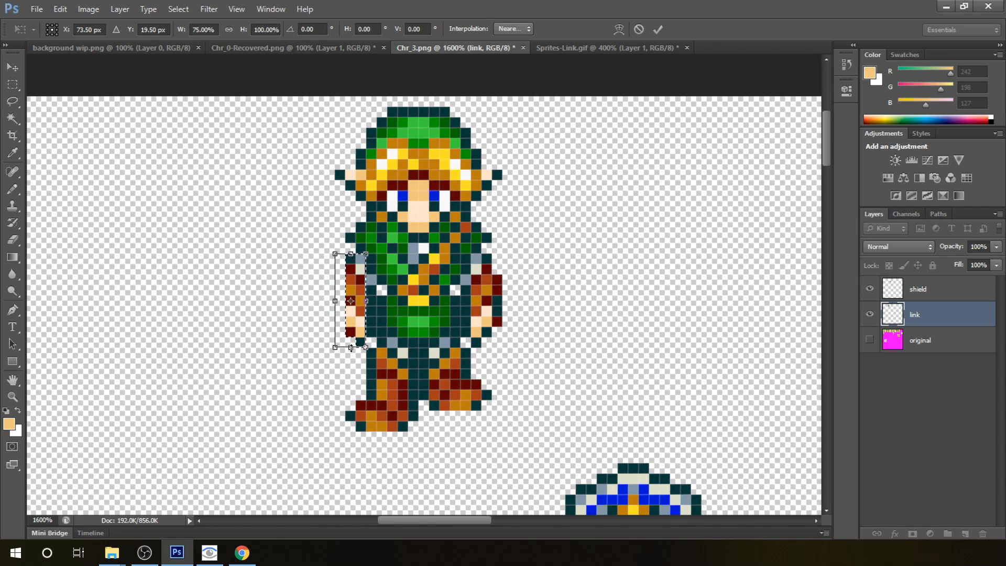
{"action": "left_click_drag", "start_coordinate": [350, 347], "coordinate": [351, 338]}
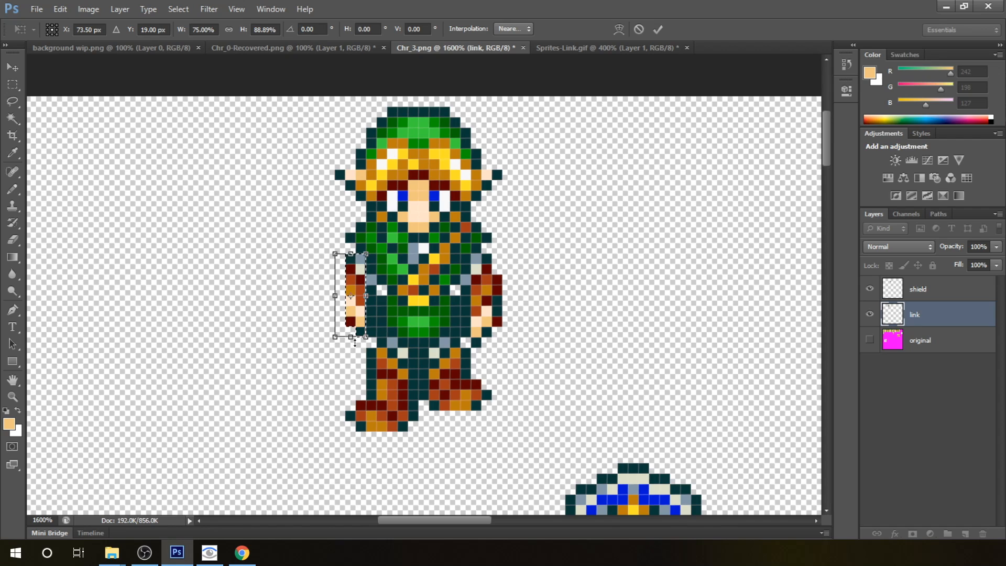
{"action": "left_click_drag", "start_coordinate": [355, 343], "coordinate": [355, 332]}
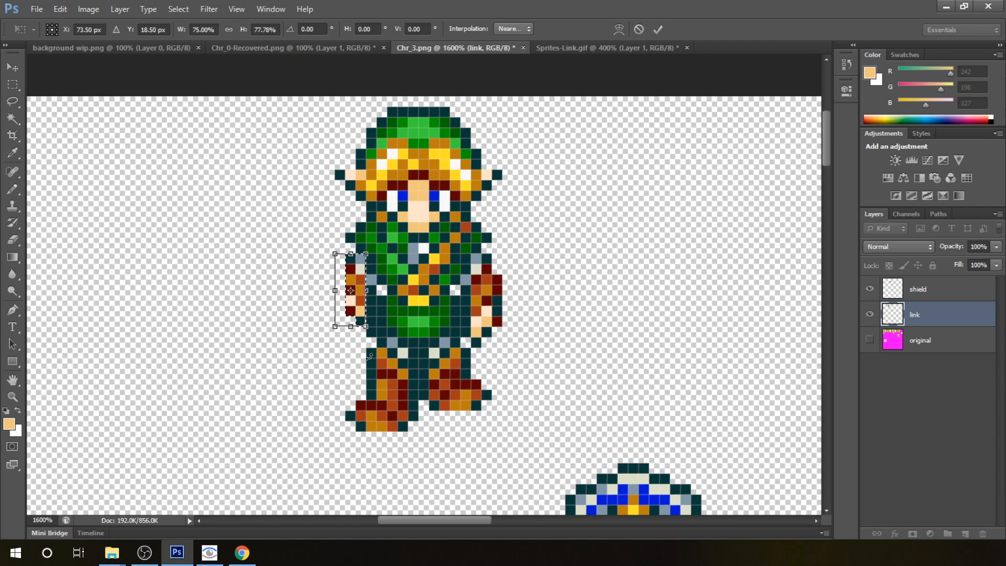
{"action": "key", "text": "Return"}
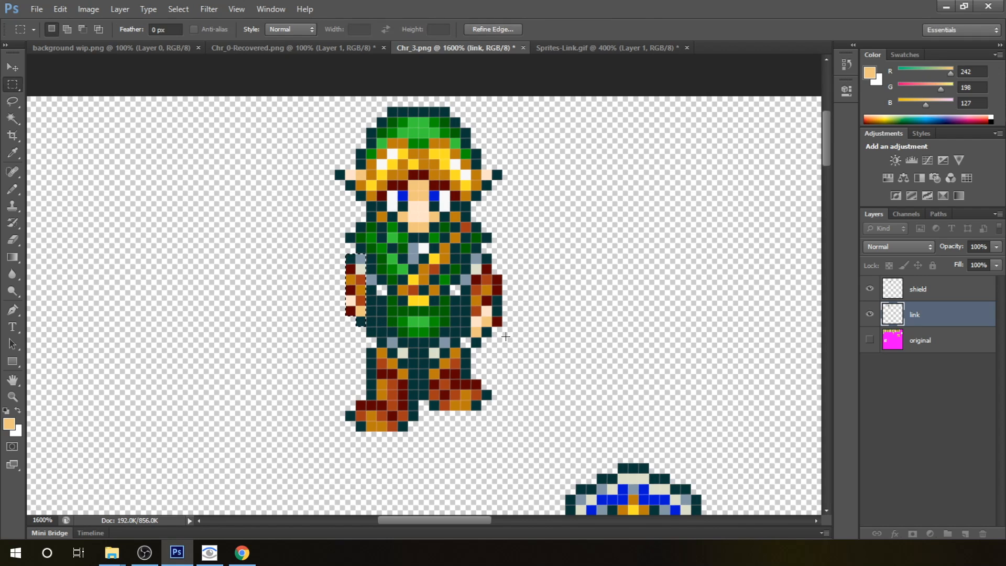
{"action": "key", "text": "ctrl+d"}
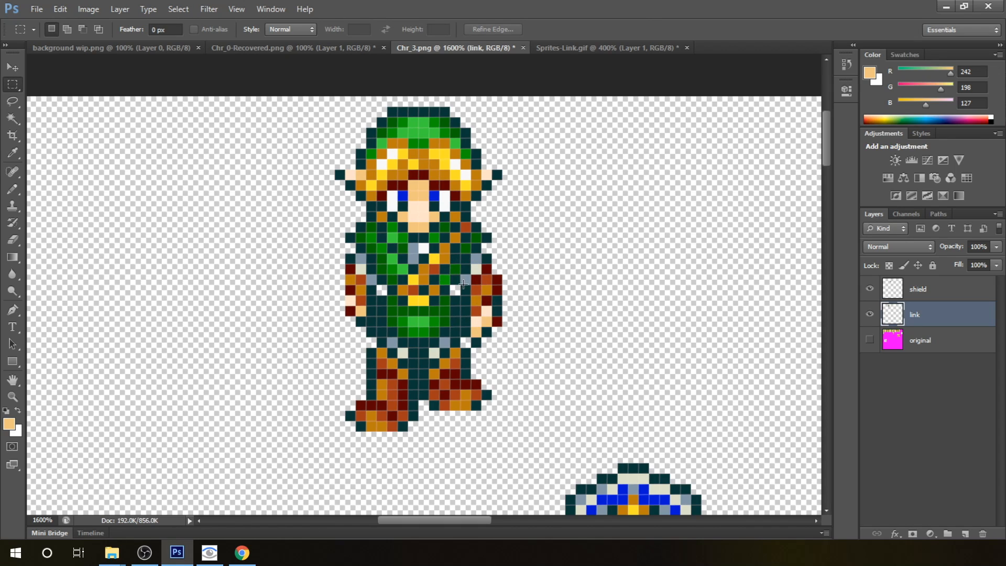
- With the Pencil Tool at 1 px, sample the hand's tan color and extend the bottom of the image-right hand one pixel inward
{"action": "left_click", "coordinate": [12, 190]}
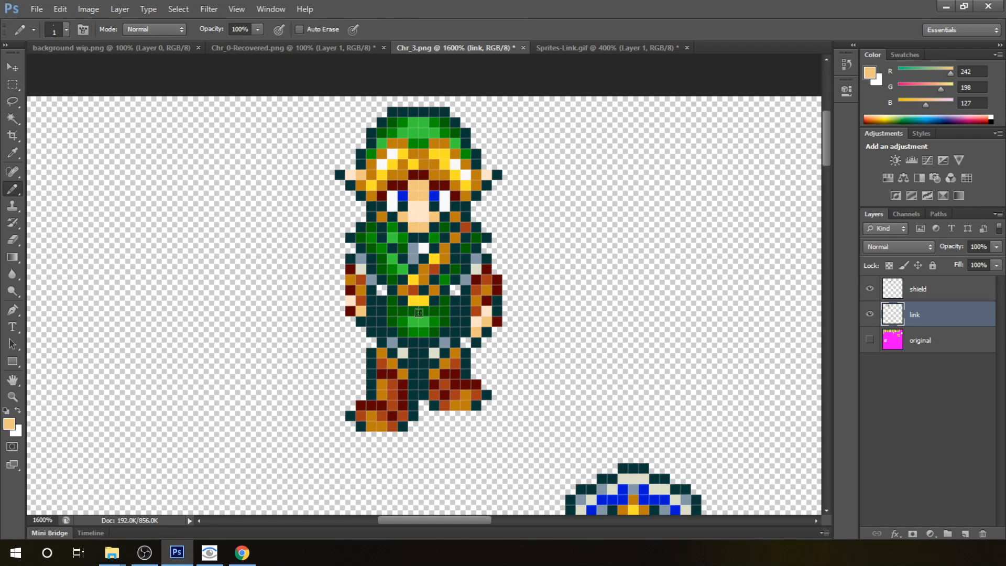
{"action": "right_click", "coordinate": [20, 191]}
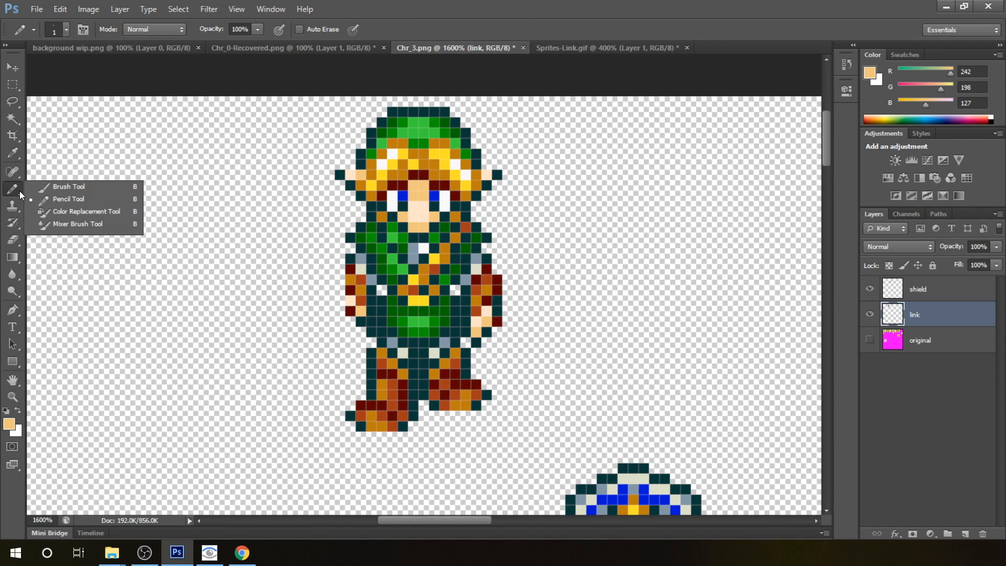
{"action": "left_click", "coordinate": [70, 198]}
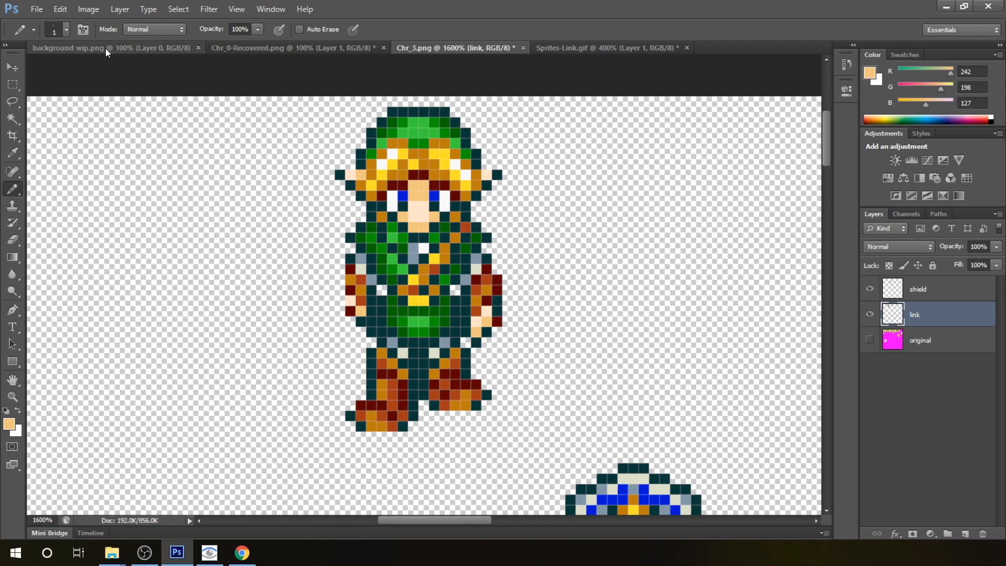
{"action": "left_click", "coordinate": [67, 29]}
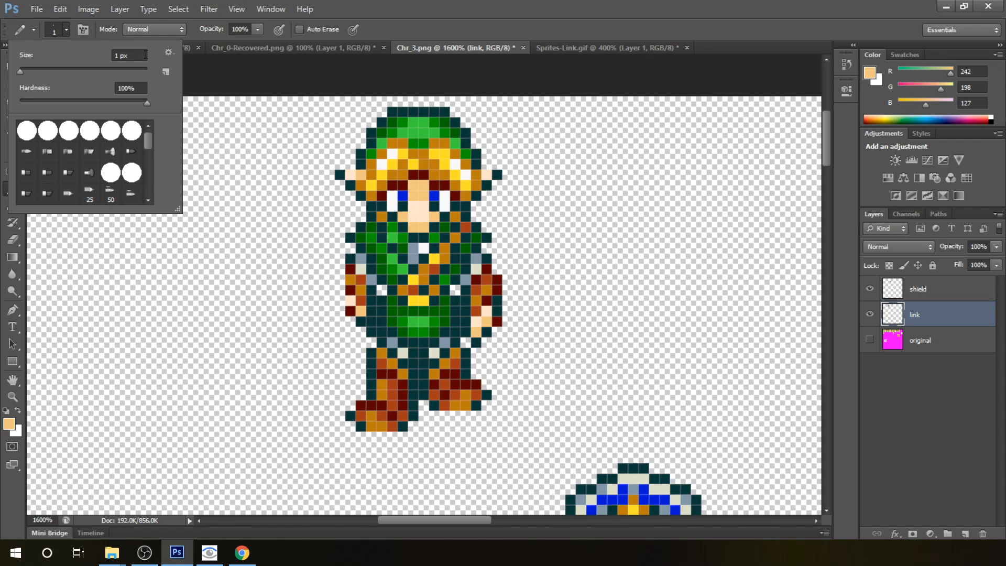
{"action": "left_click", "coordinate": [411, 4]}
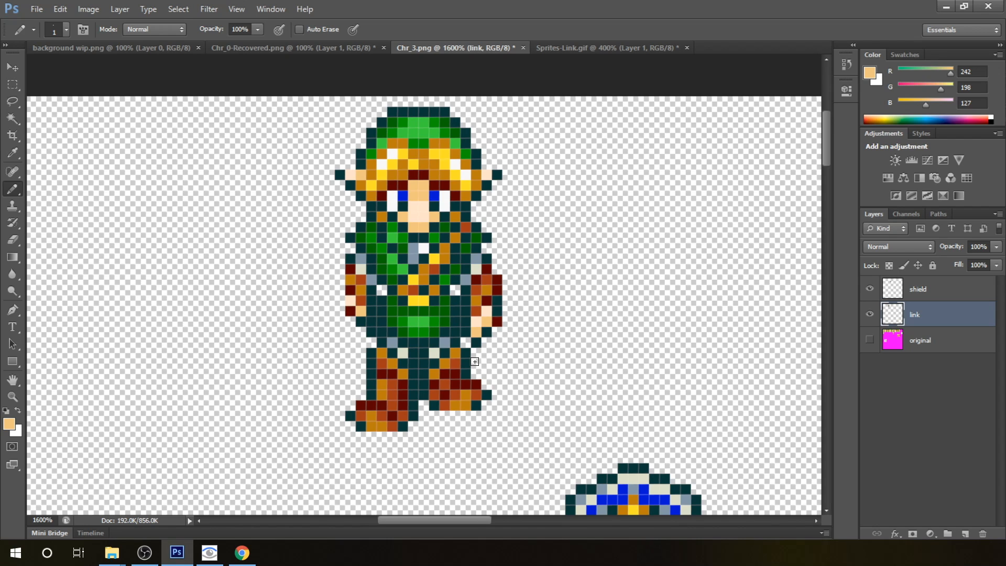
{"action": "key", "text": "ctrl+plus"}
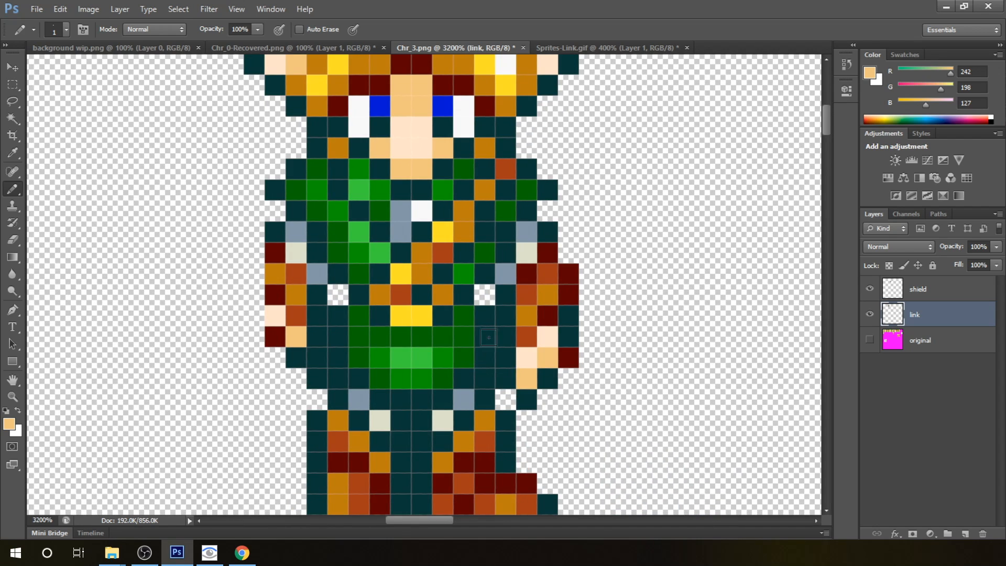
{"action": "left_click", "coordinate": [532, 375], "text": "alt"}
{"action": "left_click", "coordinate": [531, 375], "text": "alt"}
{"action": "left_click", "coordinate": [531, 375], "text": "alt"}
{"action": "left_click", "coordinate": [507, 377]}
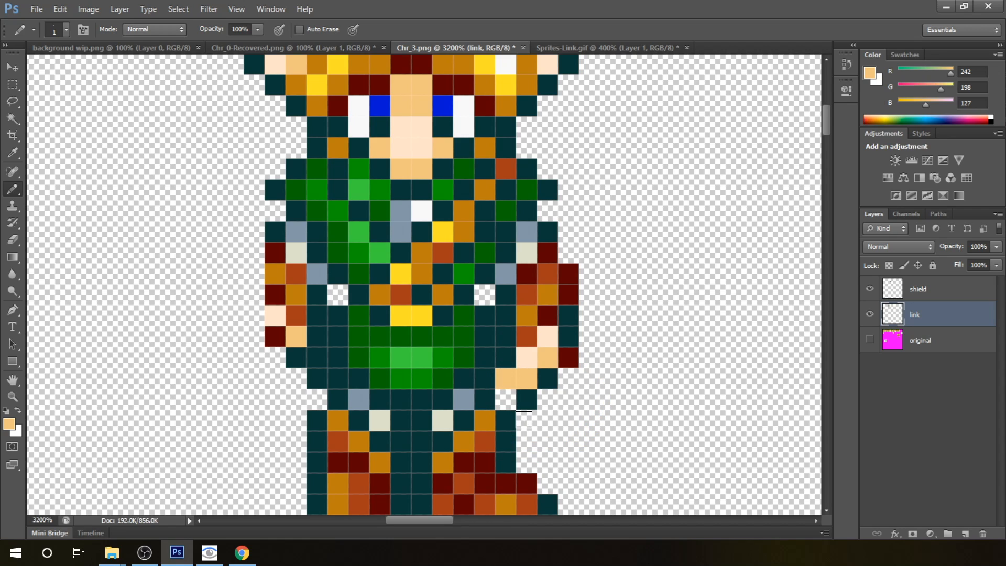
- Widen the same hand and forearm inward with pixels of the sampled peach, orange-brown and reddish-brown colors
{"action": "left_click", "coordinate": [527, 356], "text": "alt"}
{"action": "left_click", "coordinate": [508, 355]}
{"action": "left_click", "coordinate": [526, 337], "text": "alt"}
{"action": "left_click", "coordinate": [506, 337]}
{"action": "left_click", "coordinate": [526, 347], "text": "alt"}
{"action": "left_click", "coordinate": [530, 341]}
{"action": "left_click", "coordinate": [526, 310], "text": "alt"}
{"action": "left_click", "coordinate": [506, 314]}
{"action": "left_click", "coordinate": [527, 295], "text": "alt"}
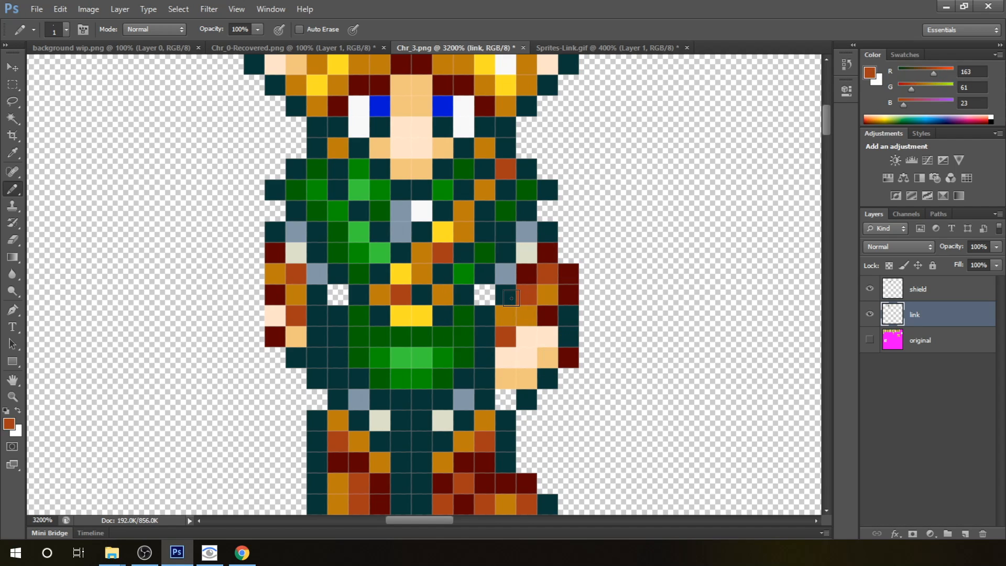
{"action": "left_click", "coordinate": [509, 297]}
- Outline the inner edge of the widened hand with reddish-brown and sampled dark red pixels
{"action": "left_click", "coordinate": [485, 338]}
{"action": "left_click", "coordinate": [485, 358]}
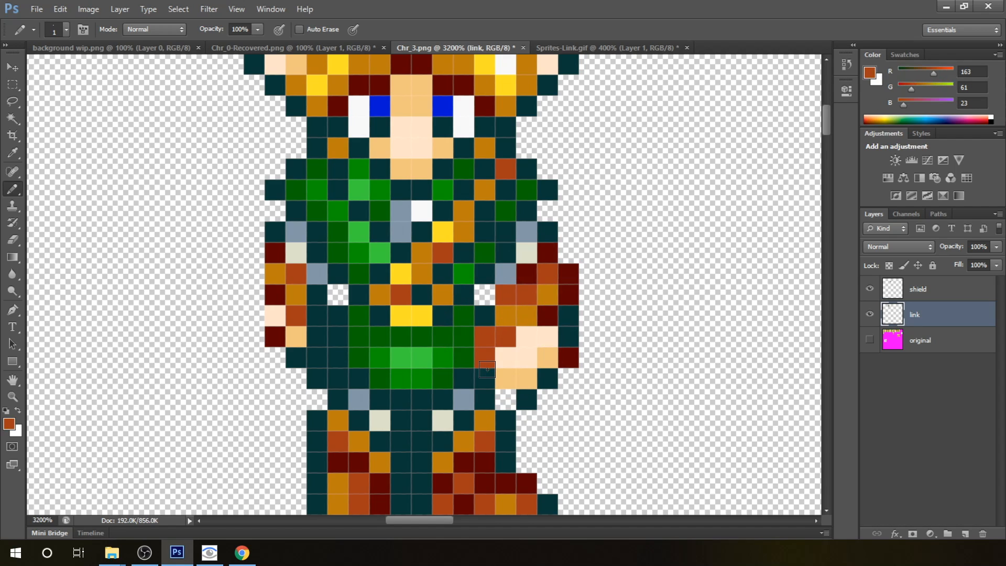
{"action": "left_click", "coordinate": [569, 352], "text": "alt"}
{"action": "left_click", "coordinate": [486, 378]}
{"action": "left_click", "coordinate": [505, 398]}
{"action": "left_click", "coordinate": [485, 358]}
{"action": "left_click", "coordinate": [507, 338]}
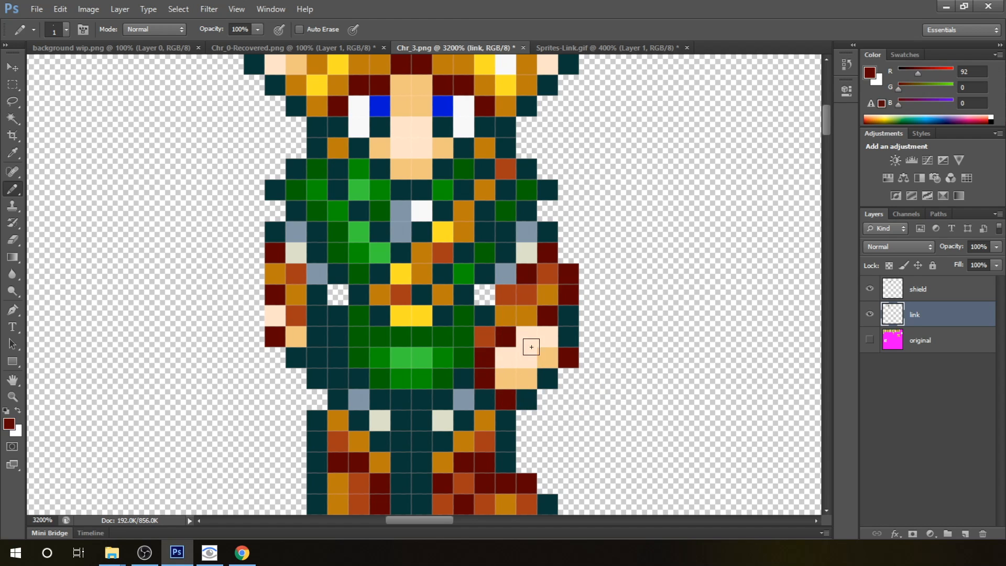
- Show the original layer again and review the edited Link against the surrounding tiles at 300% zoom
{"action": "left_click_drag", "start_coordinate": [618, 276], "coordinate": [618, 211]}
{"action": "key", "text": "ctrl+minus"}
{"action": "key", "text": "ctrl+minus"}
{"action": "key", "text": "ctrl+minus"}
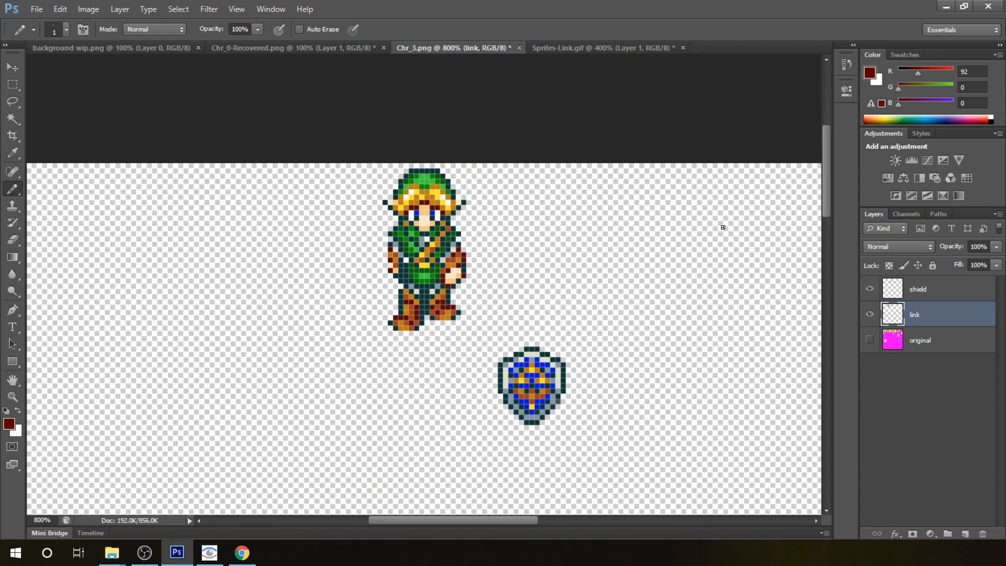
{"action": "left_click", "coordinate": [871, 341]}
{"action": "key", "text": "ctrl+minus"}
{"action": "key", "text": "ctrl+minus"}
{"action": "key", "text": "ctrl+minus"}
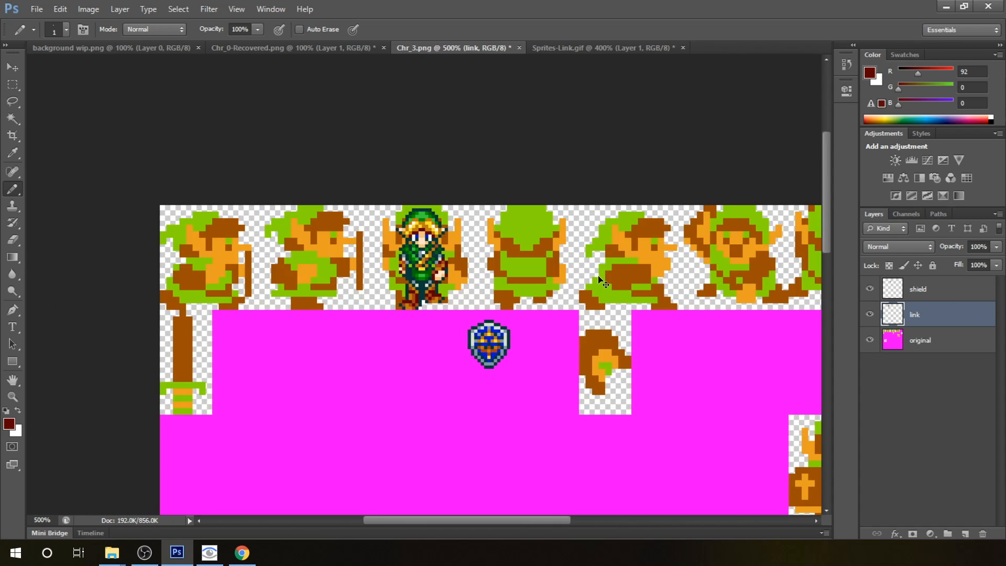
{"action": "key", "text": "ctrl+minus"}
{"action": "key", "text": "ctrl+minus"}
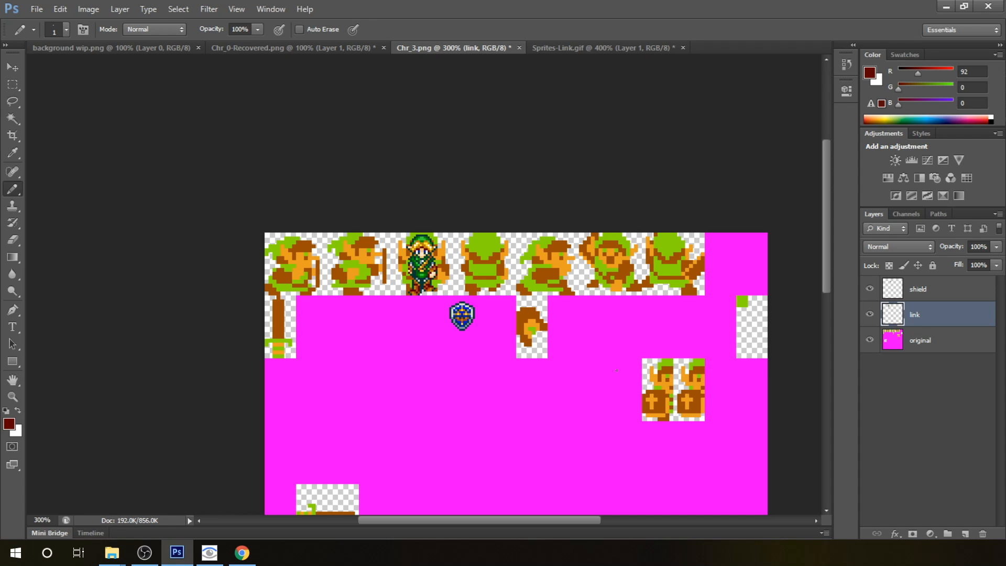
- Marquee-select the front-facing Link on the link layer and place a copy centered over the two shield-carrying Link tiles
{"action": "key", "text": "ctrl+plus"}
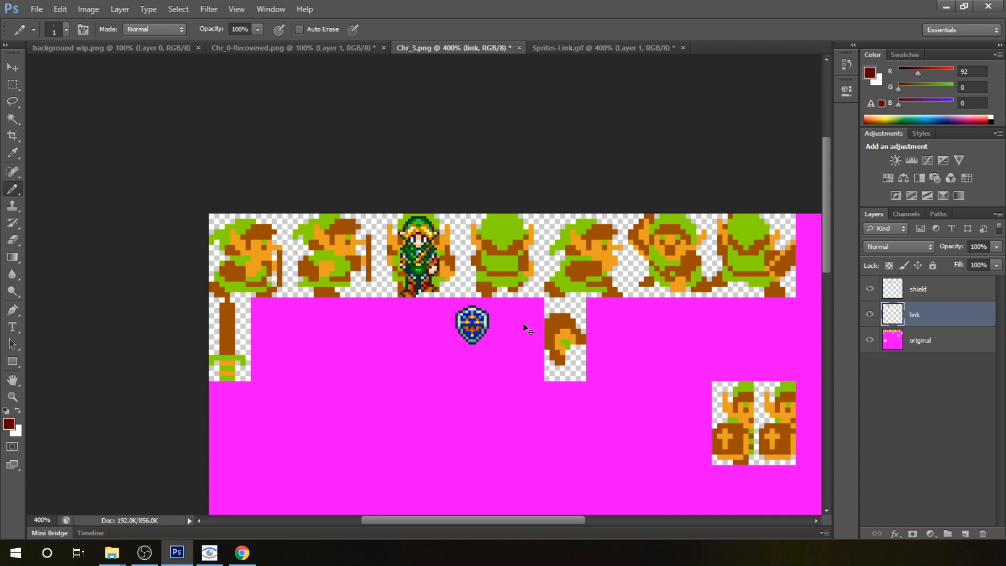
{"action": "key", "text": "ctrl+plus"}
{"action": "mouse_move", "coordinate": [596, 386]}
{"action": "left_mouse_down"}
{"action": "mouse_move", "coordinate": [502, 349]}
{"action": "mouse_move", "coordinate": [456, 302]}
{"action": "left_mouse_up"}
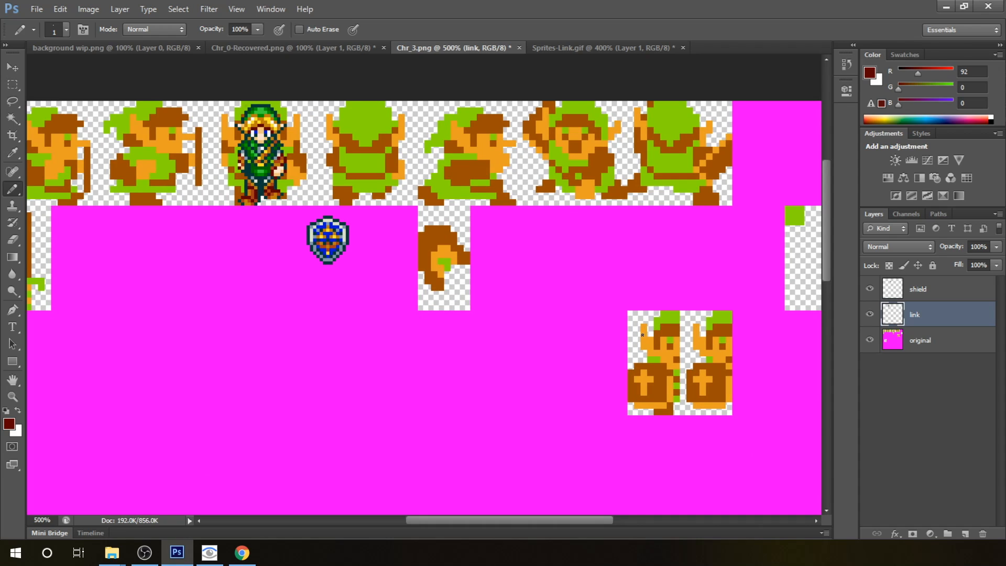
{"action": "key", "text": "v"}
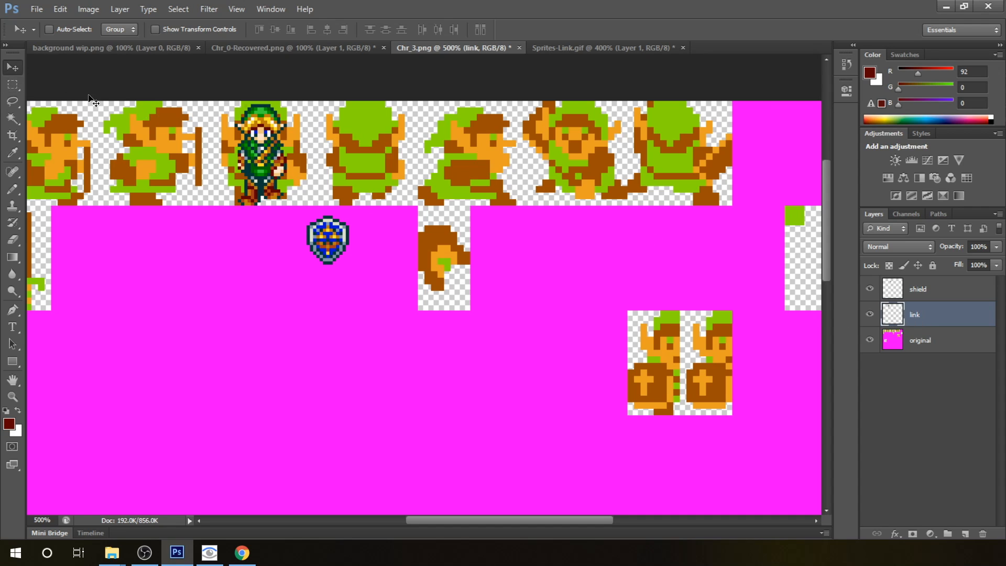
{"action": "left_click", "coordinate": [12, 84]}
{"action": "left_click_drag", "start_coordinate": [210, 91], "coordinate": [299, 203]}
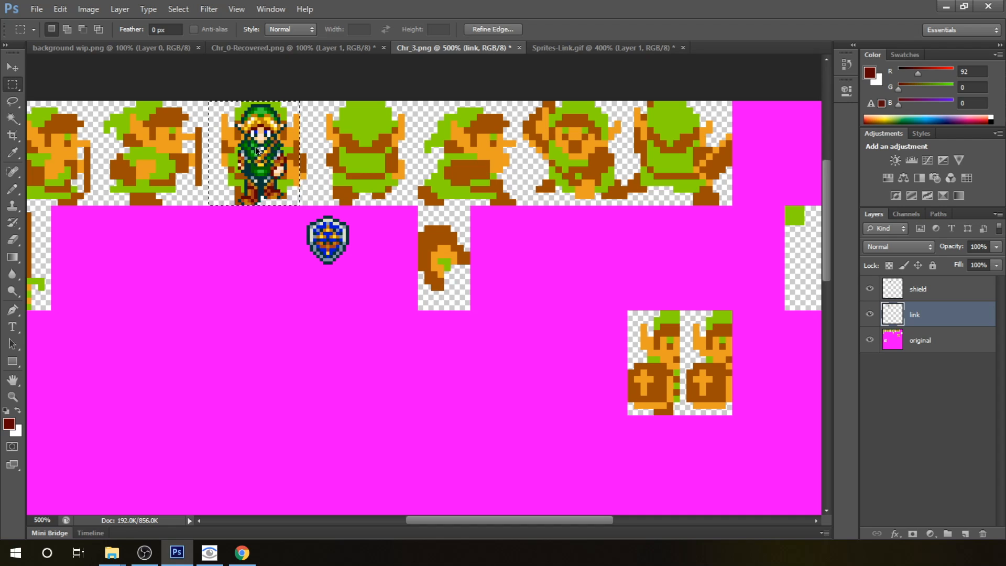
{"action": "left_click_drag", "start_coordinate": [257, 151], "coordinate": [675, 361]}
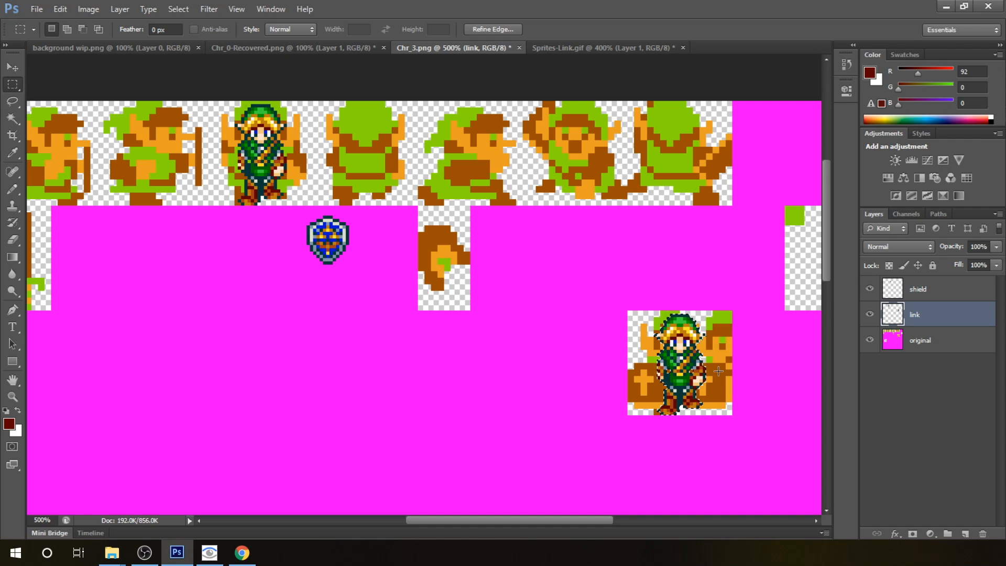
- Select the image-right half of the copied Link, flip it horizontally, and shift it 2 px outward to the second tile's outer edge
{"action": "left_click_drag", "start_coordinate": [725, 417], "coordinate": [683, 296]}
{"action": "key", "text": "ctrl+plus"}
{"action": "key", "text": "ctrl+plus"}
{"action": "key", "text": "ctrl+plus"}
{"action": "key", "text": "ctrl+plus"}
{"action": "left_click_drag", "start_coordinate": [731, 391], "coordinate": [273, 236]}
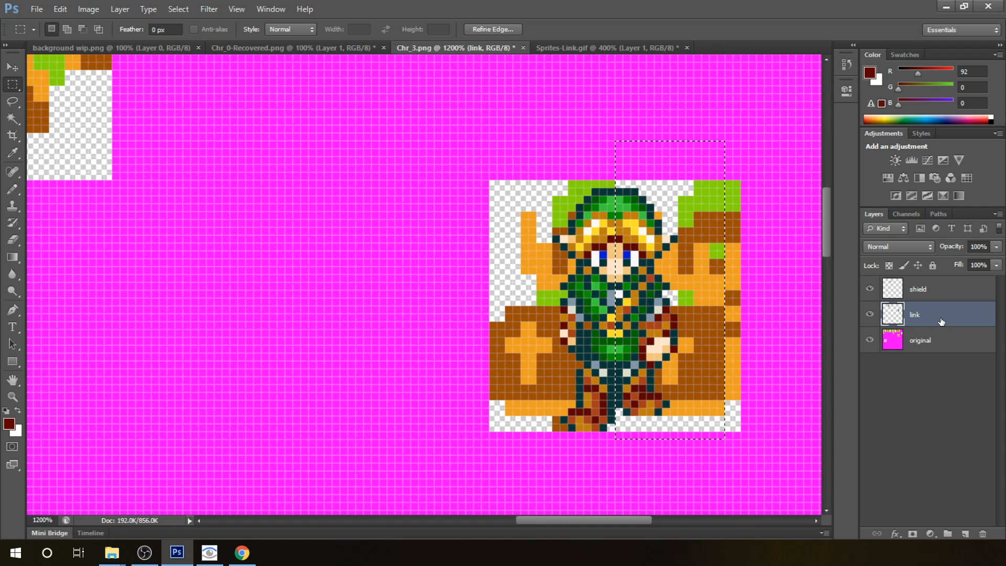
{"action": "right_click", "coordinate": [643, 300]}
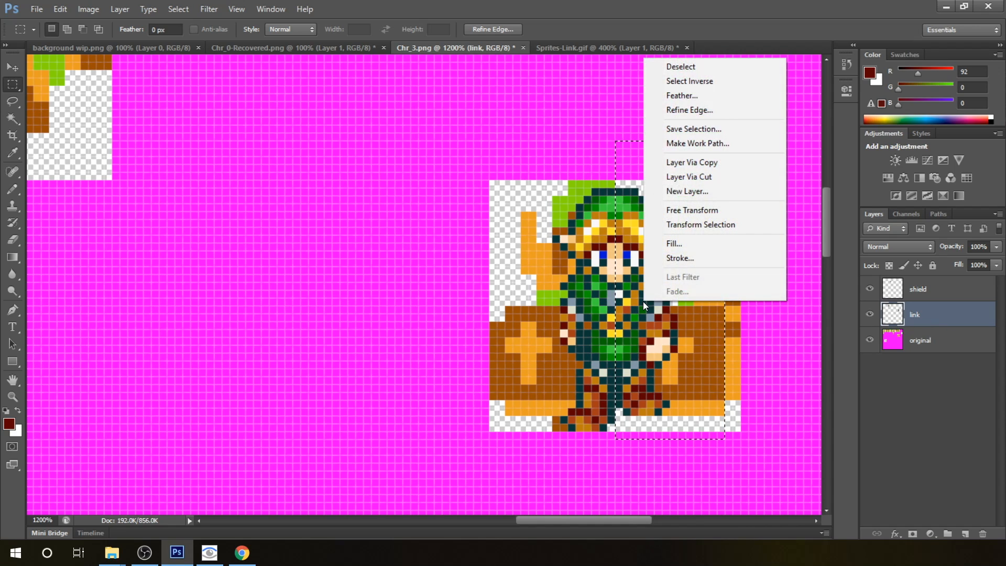
{"action": "left_click", "coordinate": [715, 210]}
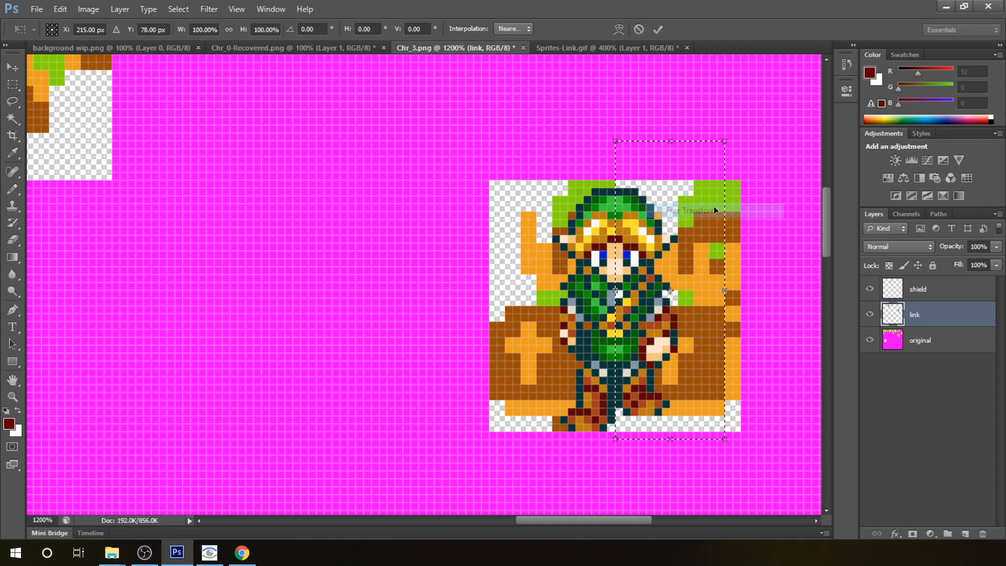
{"action": "right_click", "coordinate": [635, 271]}
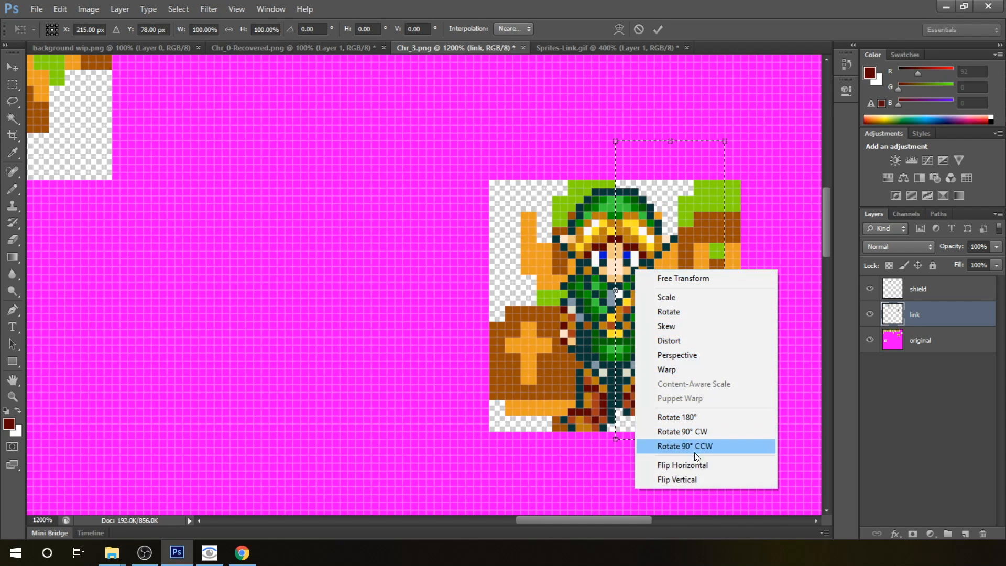
{"action": "left_click", "coordinate": [693, 466]}
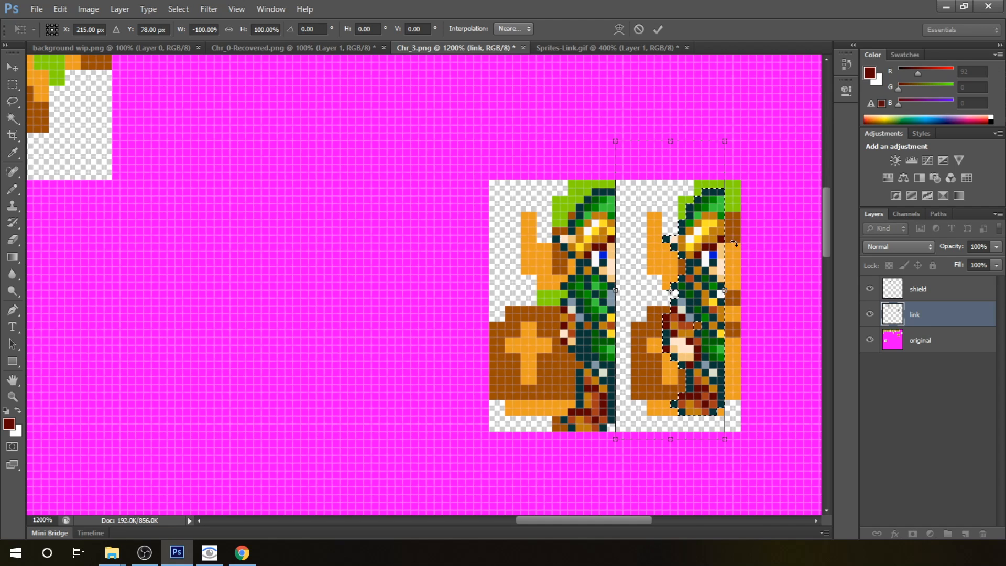
{"action": "left_click_drag", "start_coordinate": [710, 247], "coordinate": [723, 249]}
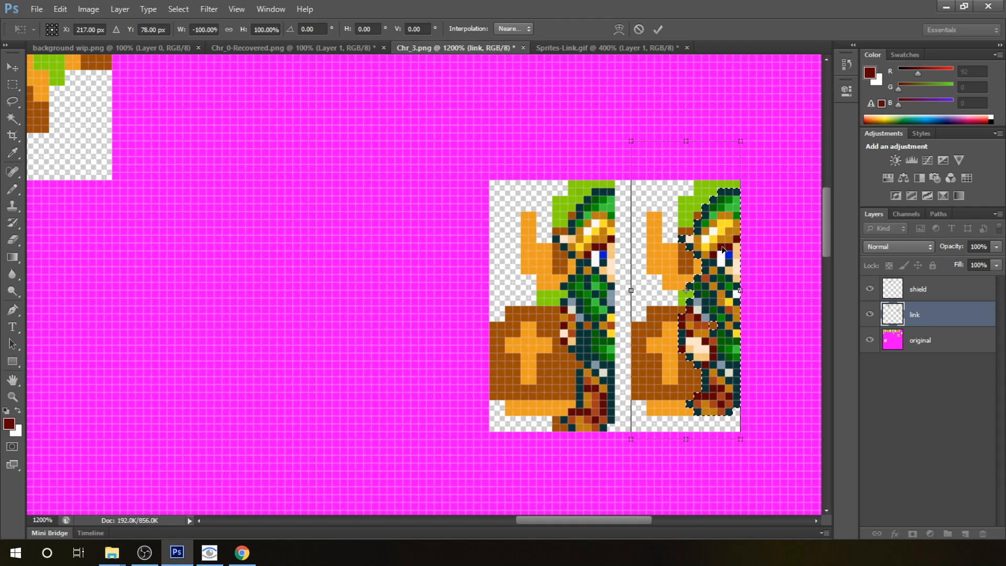
{"action": "key", "text": "Return"}
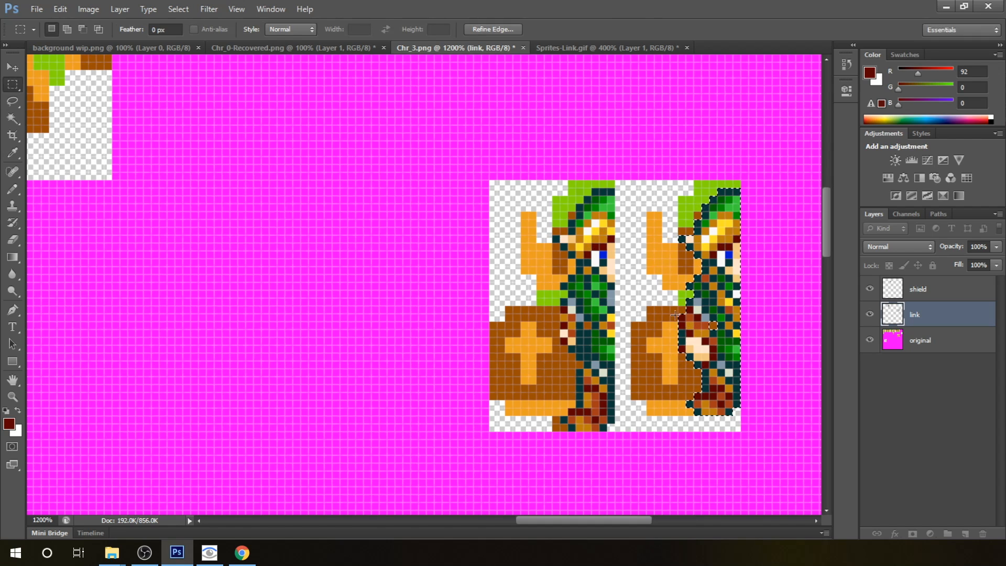
- Move the blue shield from the shield layer onto the first half-Link tile and place a duplicate of it on the second
{"action": "key", "text": "ctrl+minus"}
{"action": "key", "text": "ctrl+minus"}
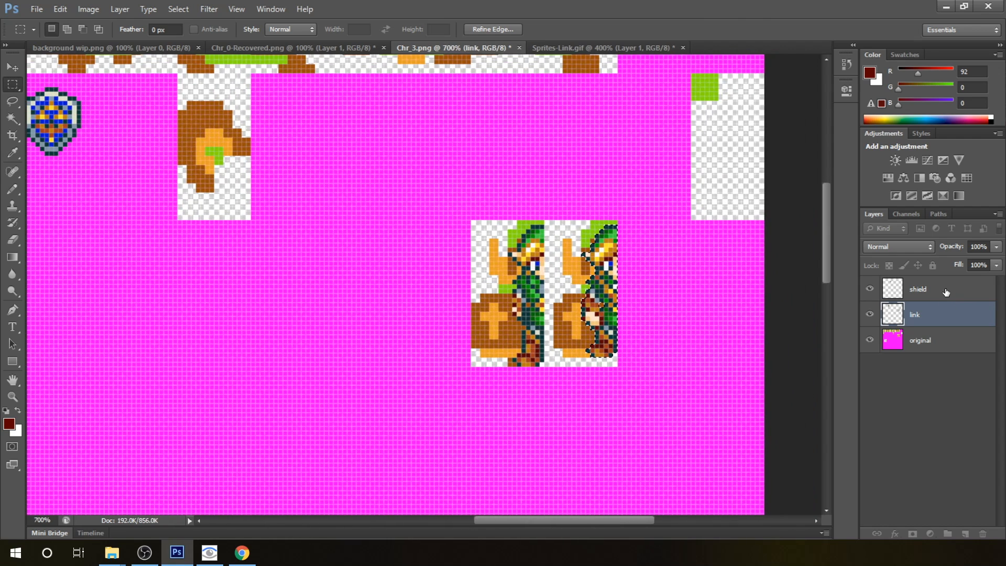
{"action": "left_click", "coordinate": [946, 292]}
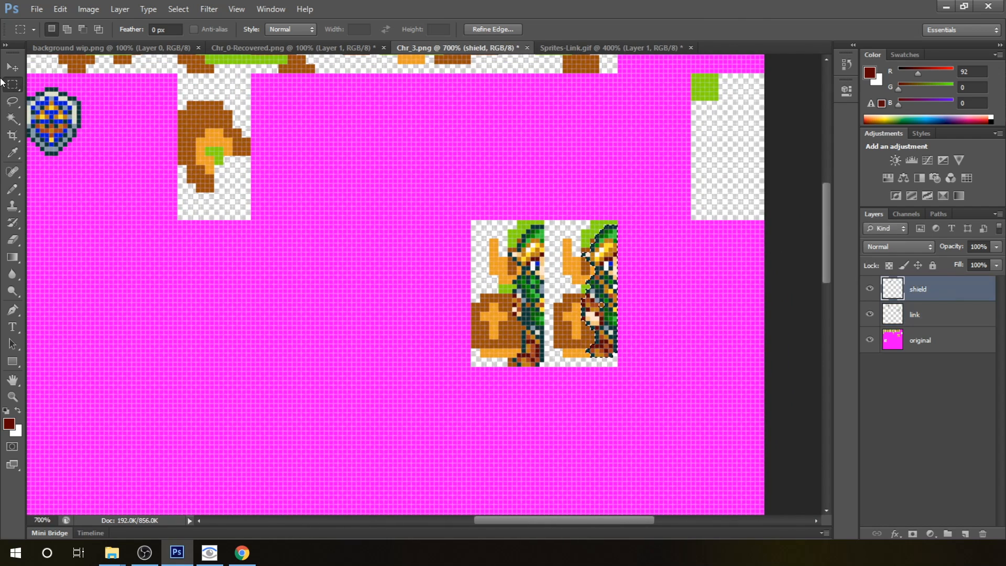
{"action": "left_click", "coordinate": [14, 69]}
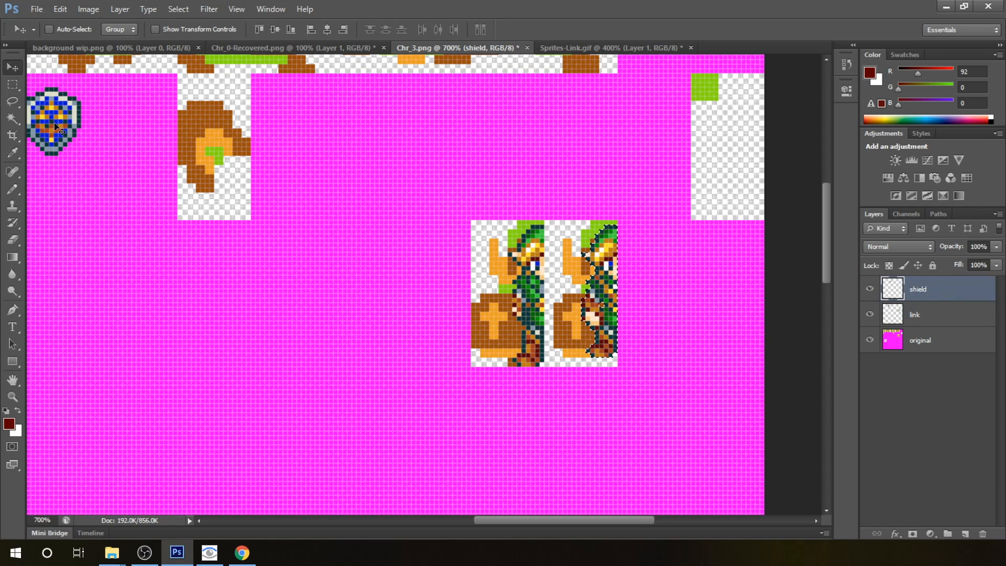
{"action": "left_click_drag", "start_coordinate": [77, 124], "coordinate": [511, 309]}
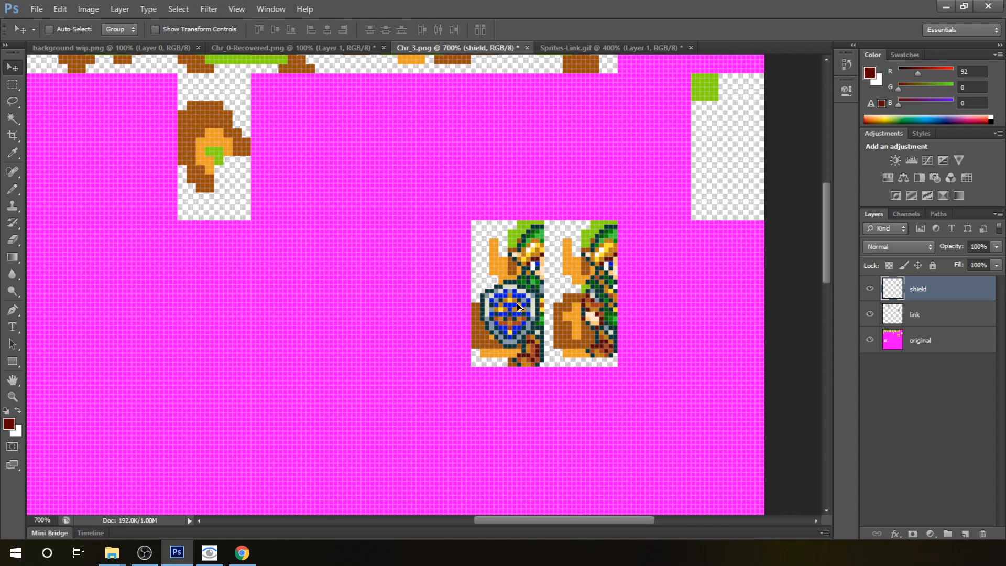
{"action": "left_click_drag", "start_coordinate": [506, 313], "coordinate": [583, 314]}
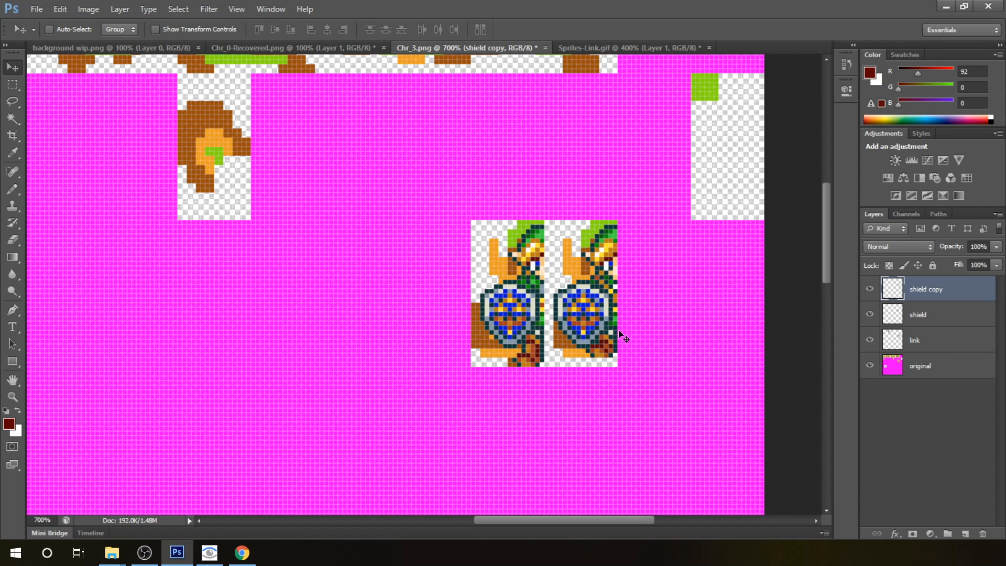
- On the original layer, select both shield-carrying Link tiles and delete the old graphics beneath the new sprites
{"action": "key", "text": "ctrl+minus"}
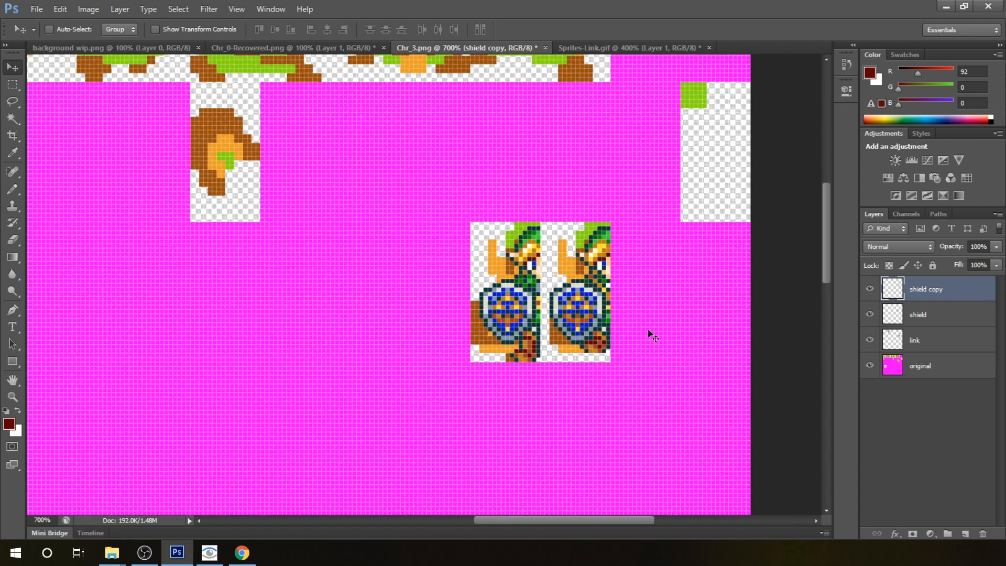
{"action": "key", "text": "ctrl+minus"}
{"action": "key", "text": "ctrl+plus"}
{"action": "key", "text": "ctrl+plus"}
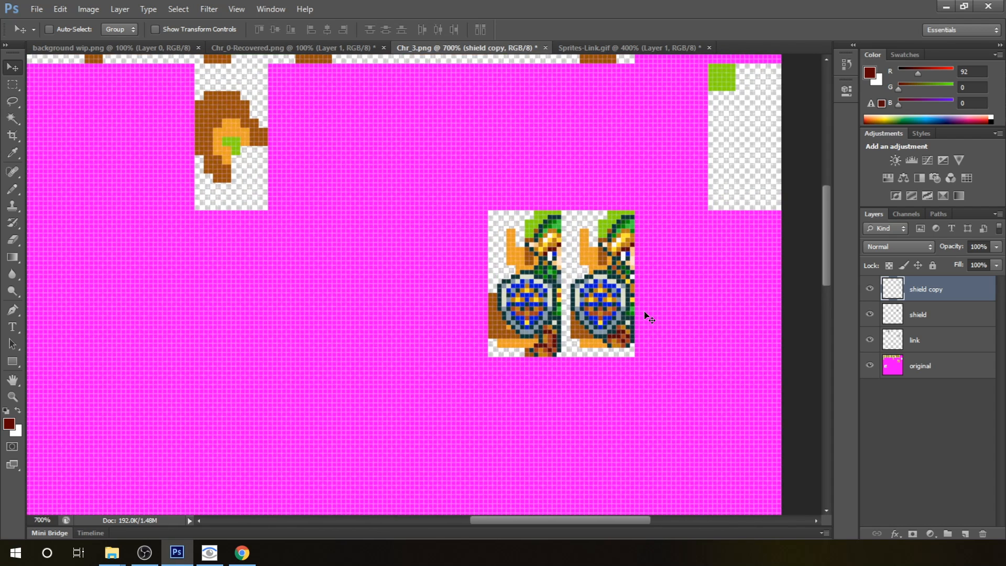
{"action": "left_click", "coordinate": [924, 371]}
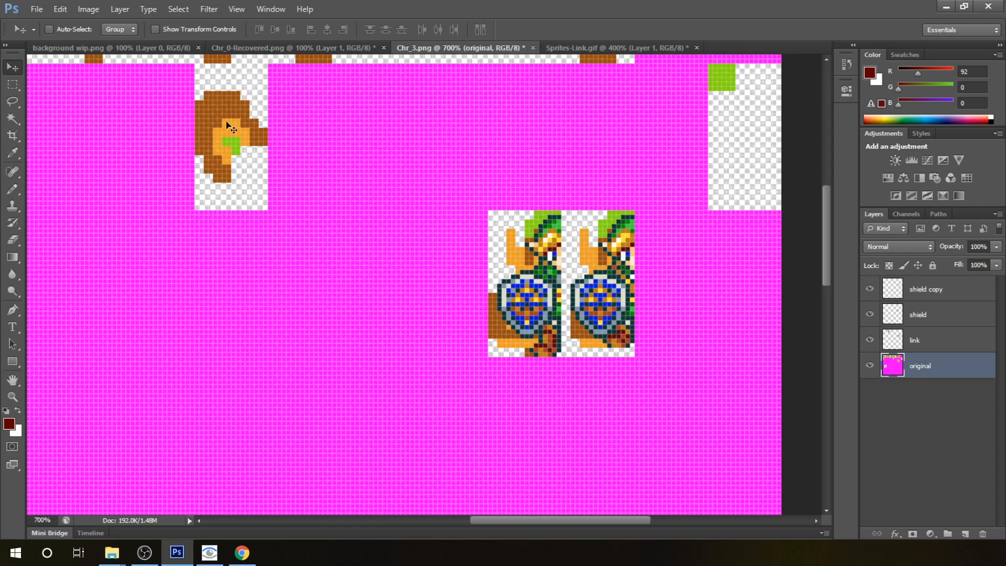
{"action": "left_click", "coordinate": [12, 84]}
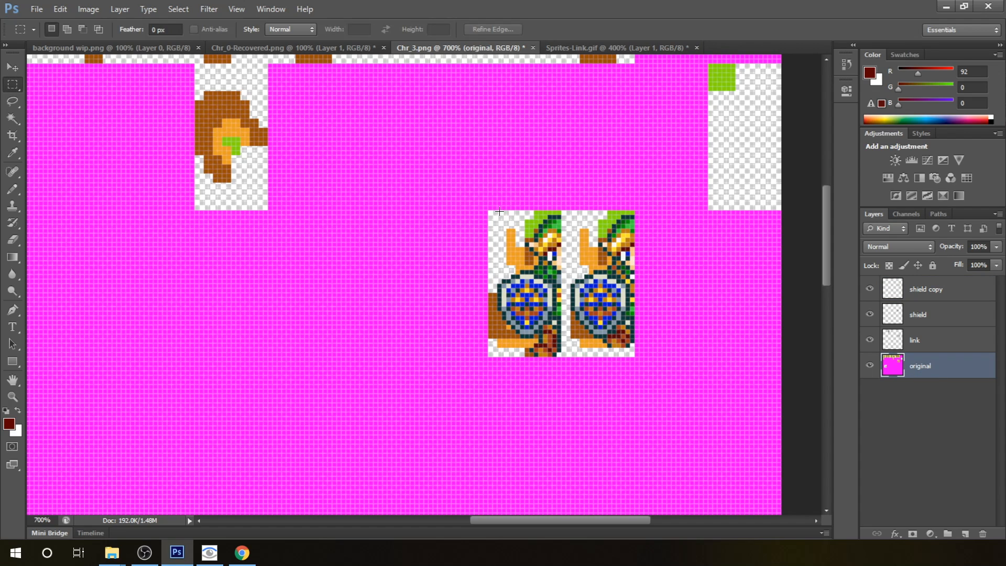
{"action": "left_click_drag", "start_coordinate": [490, 210], "coordinate": [631, 355]}
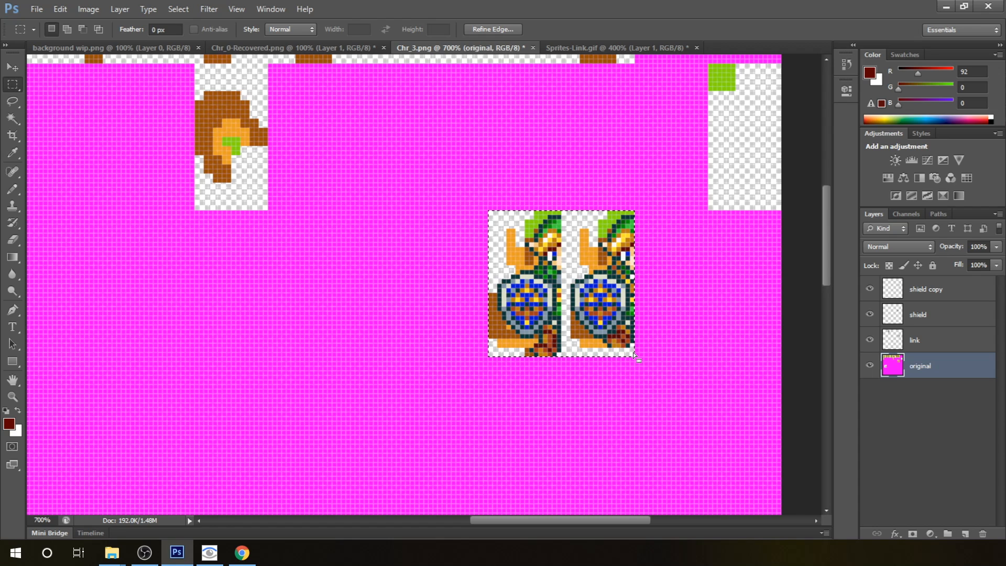
{"action": "key", "text": "Delete"}
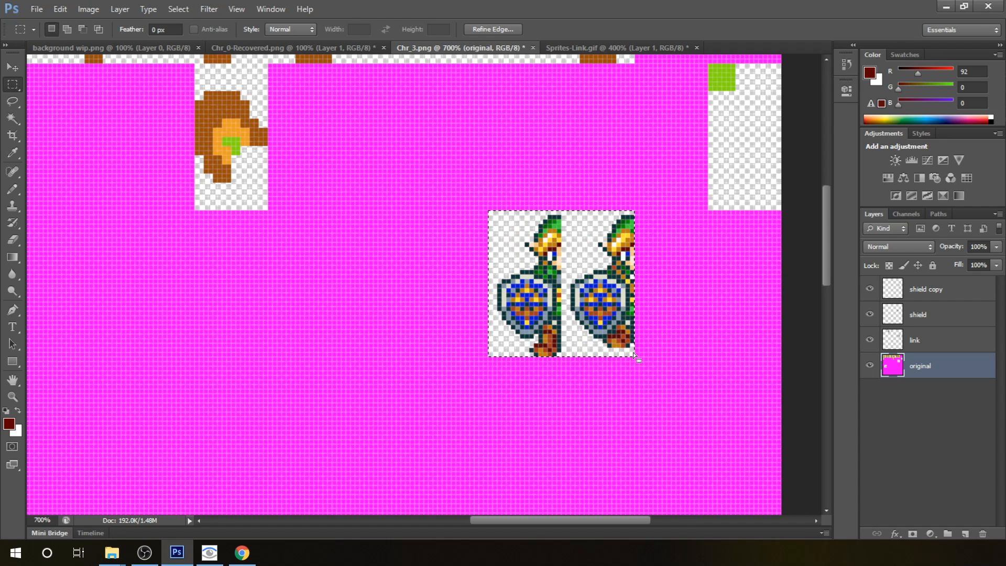
- Delete the old Link graphics behind the front-facing sprite in the top row and clear the selection
{"action": "left_click_drag", "start_coordinate": [344, 126], "coordinate": [611, 345]}
{"action": "left_click_drag", "start_coordinate": [495, 278], "coordinate": [576, 245]}
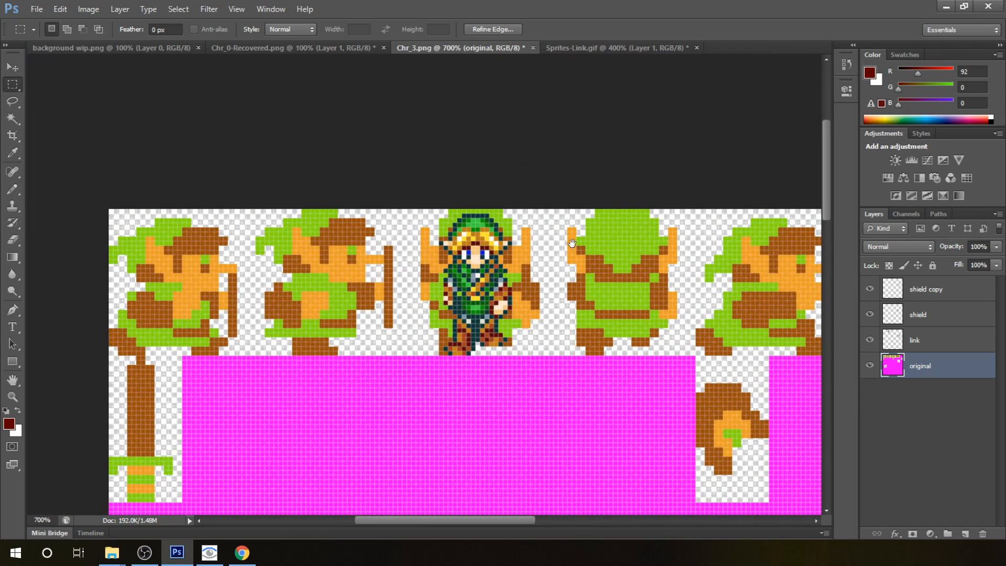
{"action": "left_click_drag", "start_coordinate": [417, 200], "coordinate": [543, 352]}
{"action": "key", "text": "Delete"}
{"action": "key", "text": "ctrl+d"}
- Save the sheet as a PNG named Chr_3.png in the Legend of Zelda, The folder, replacing the existing file with the default PNG options
{"action": "key", "text": "ctrl+minus"}
{"action": "key", "text": "ctrl+minus"}
{"action": "key", "text": "ctrl+minus"}
{"action": "key", "text": "ctrl+minus"}
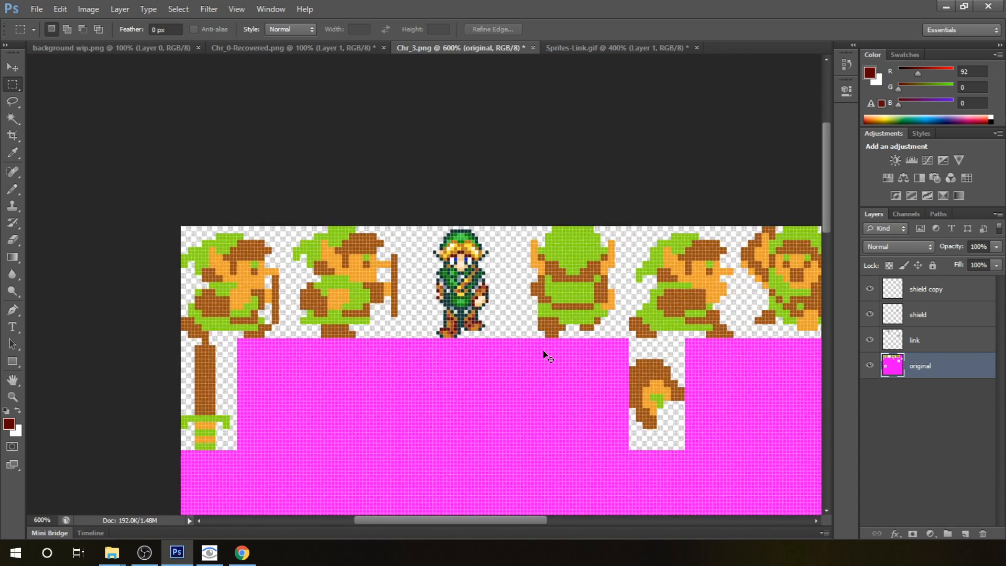
{"action": "key", "text": "ctrl+minus"}
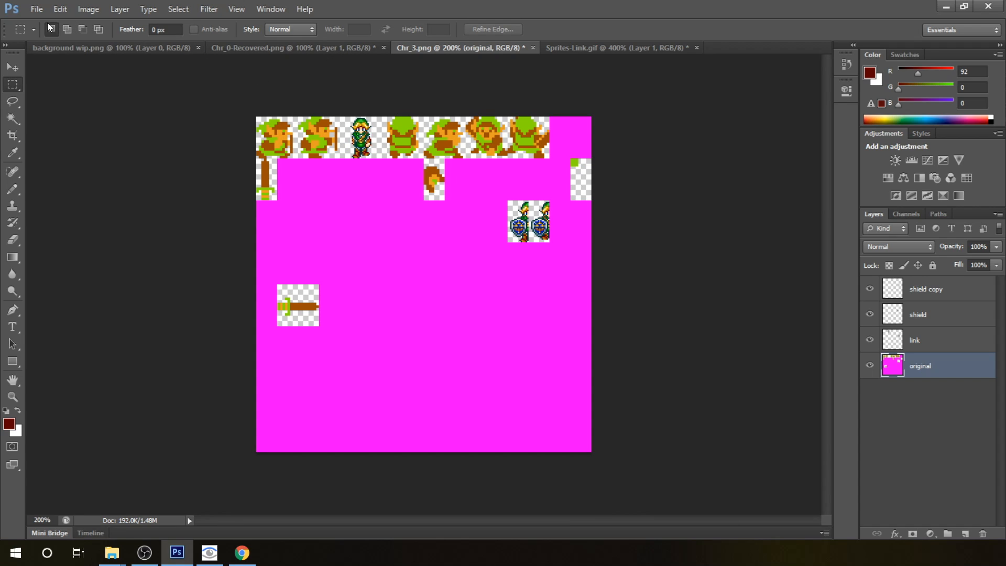
{"action": "left_click", "coordinate": [36, 10]}
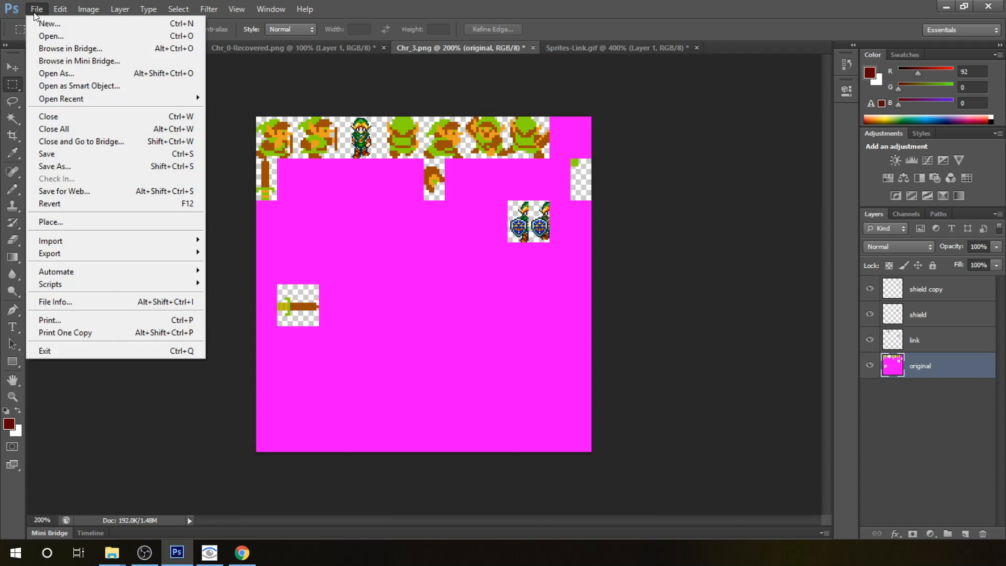
{"action": "left_click", "coordinate": [79, 166]}
{"action": "left_click", "coordinate": [382, 315]}
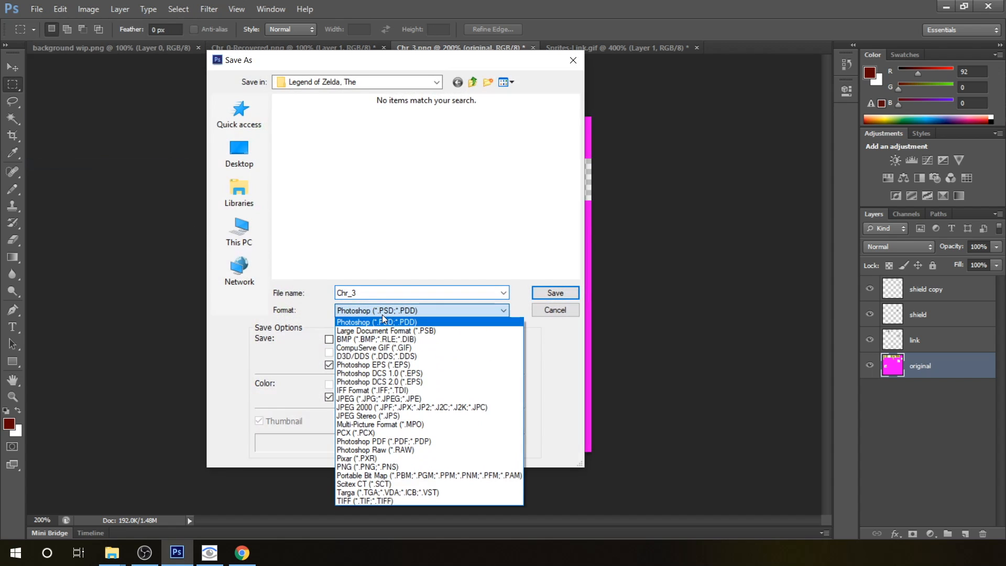
{"action": "left_click", "coordinate": [375, 468]}
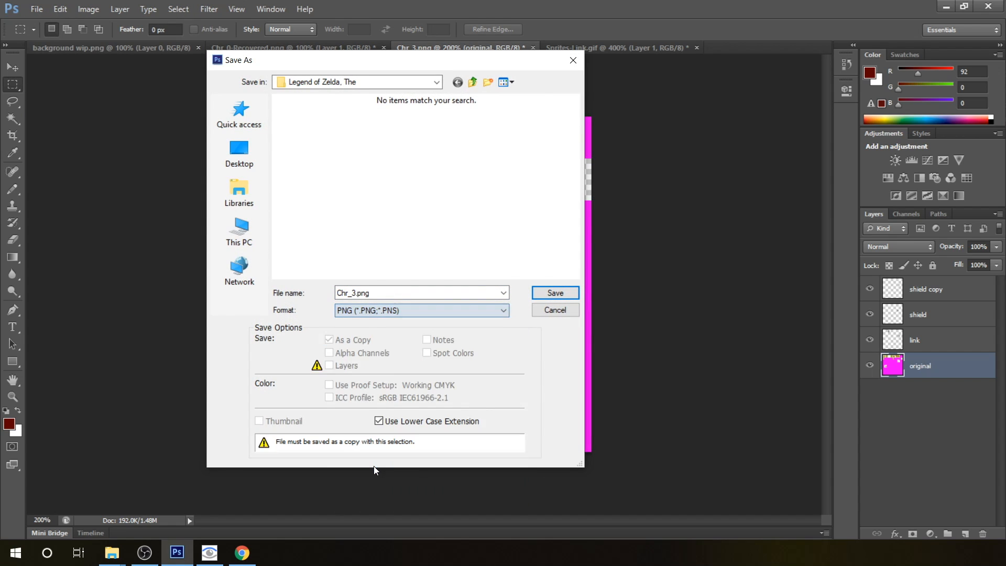
{"action": "left_click", "coordinate": [561, 294]}
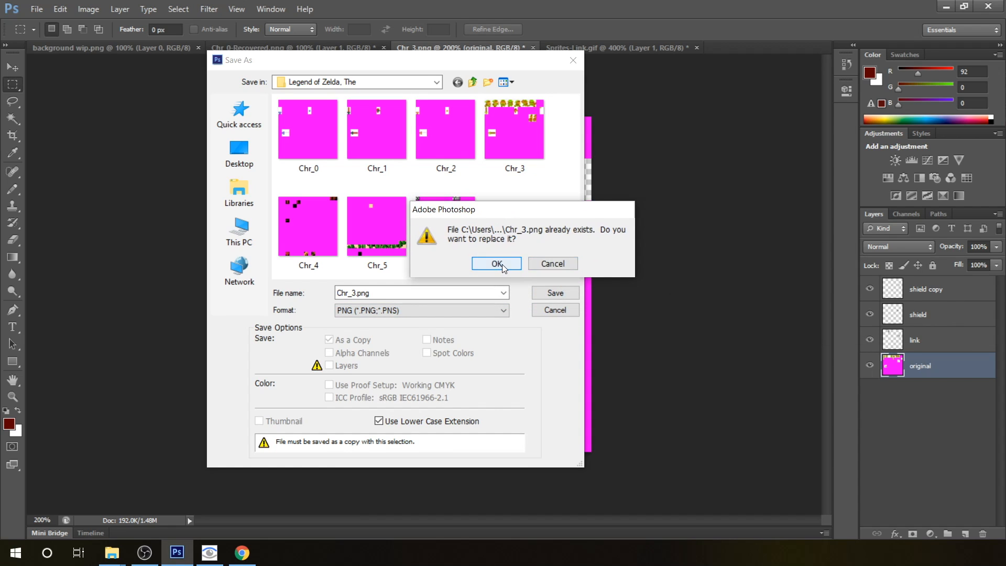
{"action": "left_click", "coordinate": [504, 267]}
{"action": "left_click", "coordinate": [665, 220]}
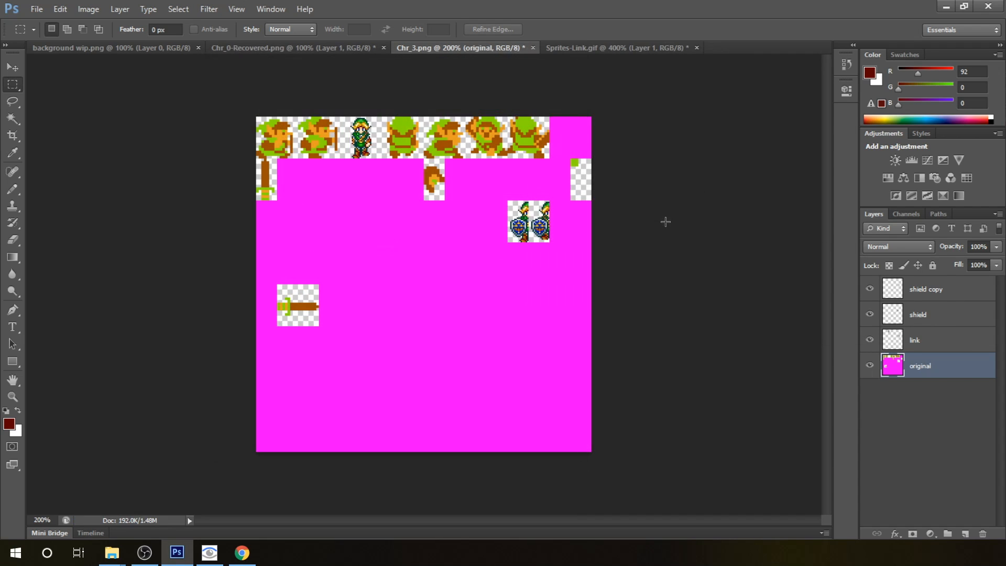
- Minimize Photoshop, then close the Chrome sprite search and the running Mesen window
{"action": "left_click", "coordinate": [947, 7]}
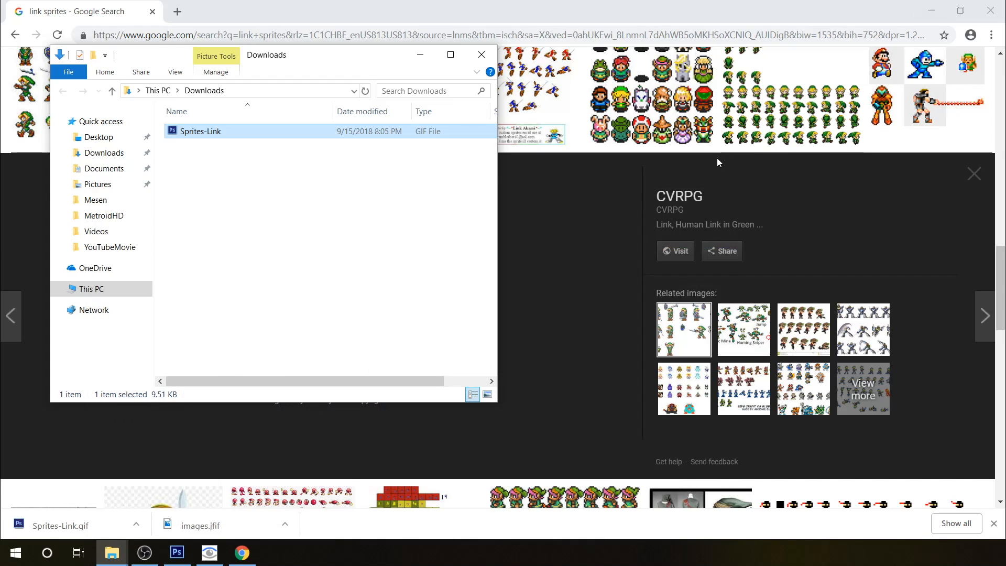
{"action": "left_click", "coordinate": [754, 19]}
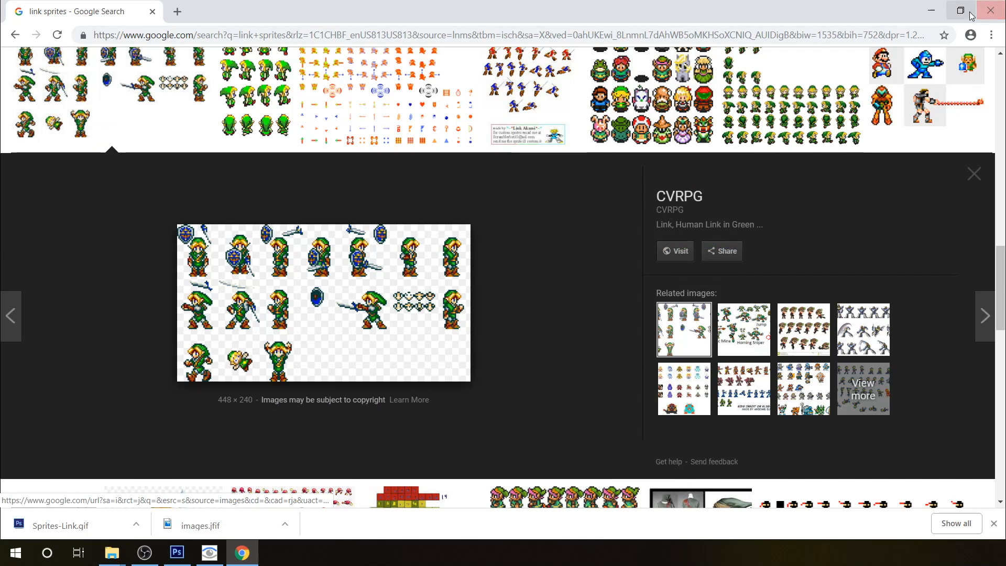
{"action": "left_click", "coordinate": [990, 10]}
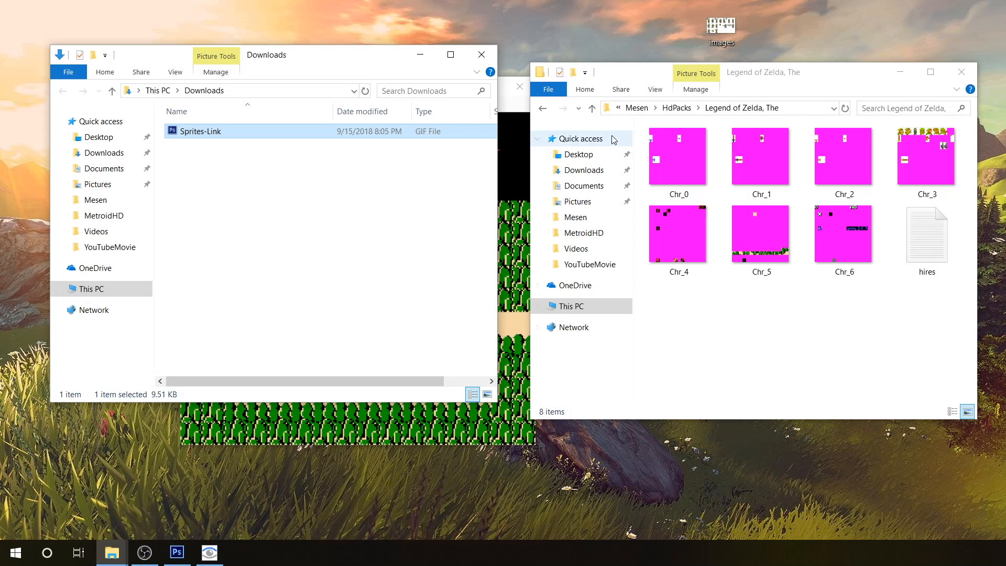
{"action": "left_click", "coordinate": [523, 111]}
{"action": "left_click", "coordinate": [521, 87]}
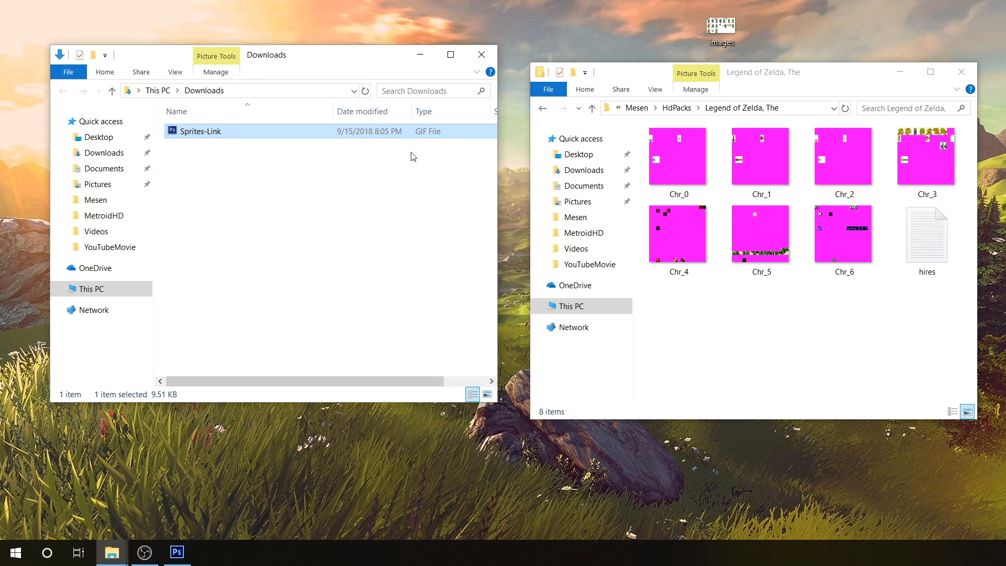
- Launch Mesen from the Documents\Mesen folder and resume Legend of Zelda, The from its last state
{"action": "left_click", "coordinate": [637, 107]}
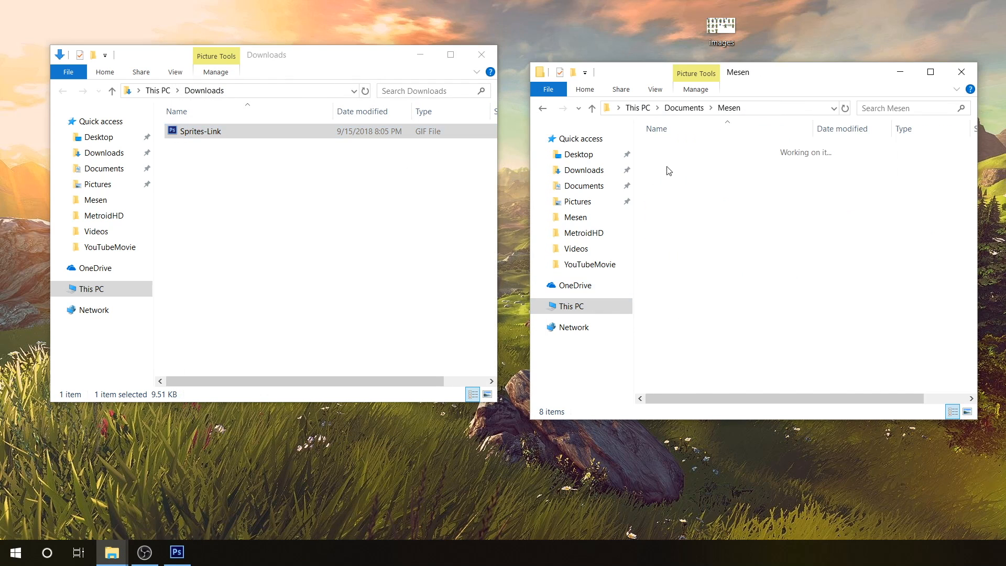
{"action": "double_click", "coordinate": [678, 263]}
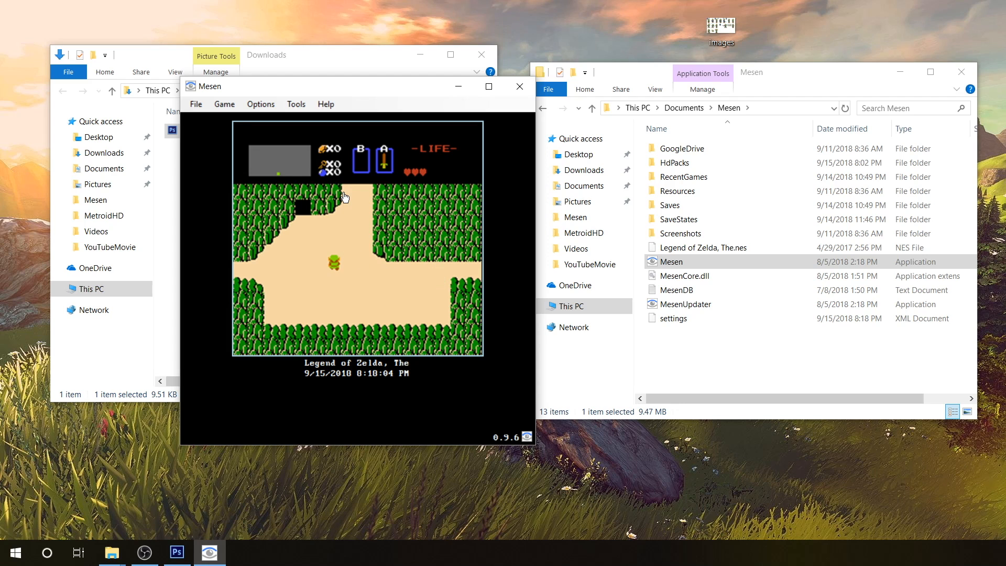
{"action": "left_click", "coordinate": [374, 203]}
- Set the emulator's video size to 4x and move the enlarged game window up the screen
{"action": "left_click", "coordinate": [261, 104]}
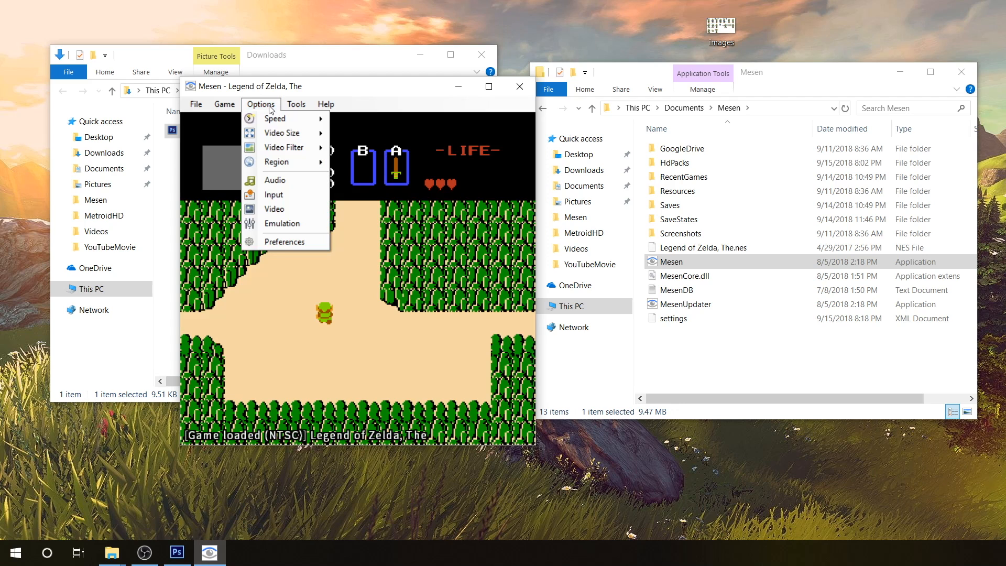
{"action": "mouse_move", "coordinate": [280, 135]}
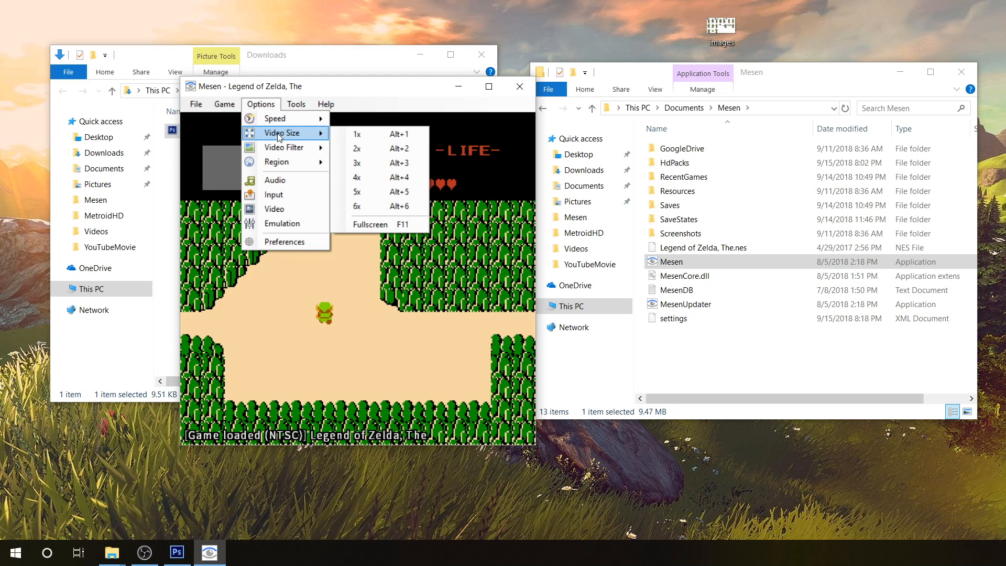
{"action": "left_click", "coordinate": [383, 178]}
{"action": "left_click_drag", "start_coordinate": [570, 93], "coordinate": [550, 19]}
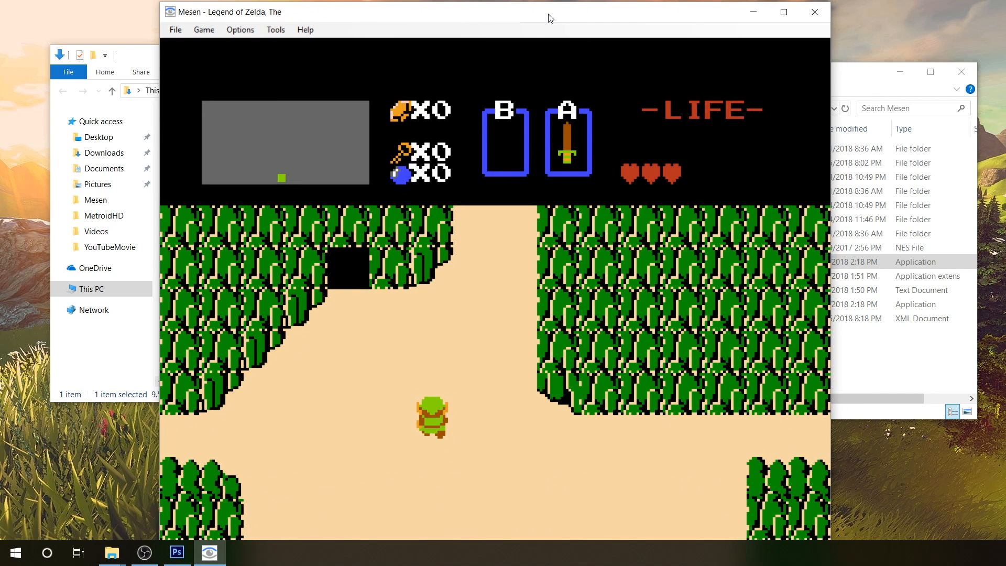
- Walk Link up, down, left and right to check the replaced sprites in the game, and close Mesen
{"action": "key", "text": "Right"}
{"action": "key", "text": "Up"}
{"action": "key", "text": "Down"}
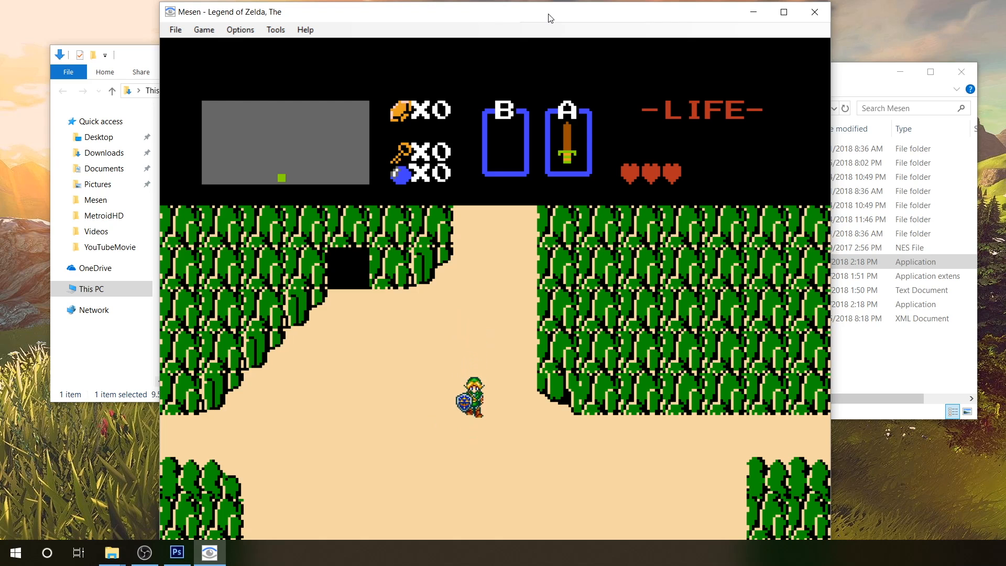
{"action": "key", "text": "Up"}
{"action": "key", "text": "Down"}
{"action": "key", "text": "Up"}
{"action": "key", "text": "Down"}
{"action": "key", "text": "Right"}
{"action": "key", "text": "Left"}
{"action": "key", "text": "Up"}
{"action": "key", "text": "Down"}
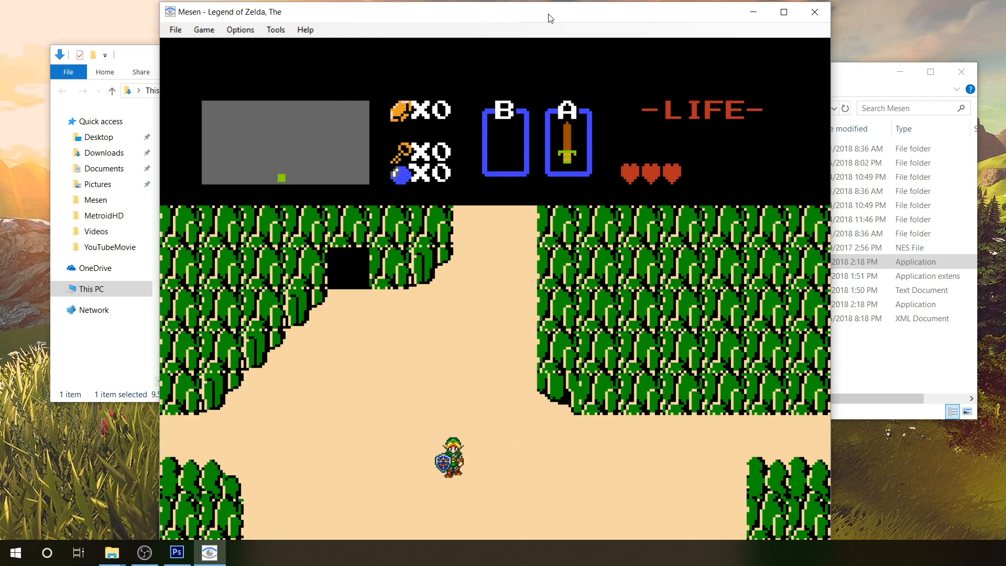
{"action": "left_click", "coordinate": [813, 12]}
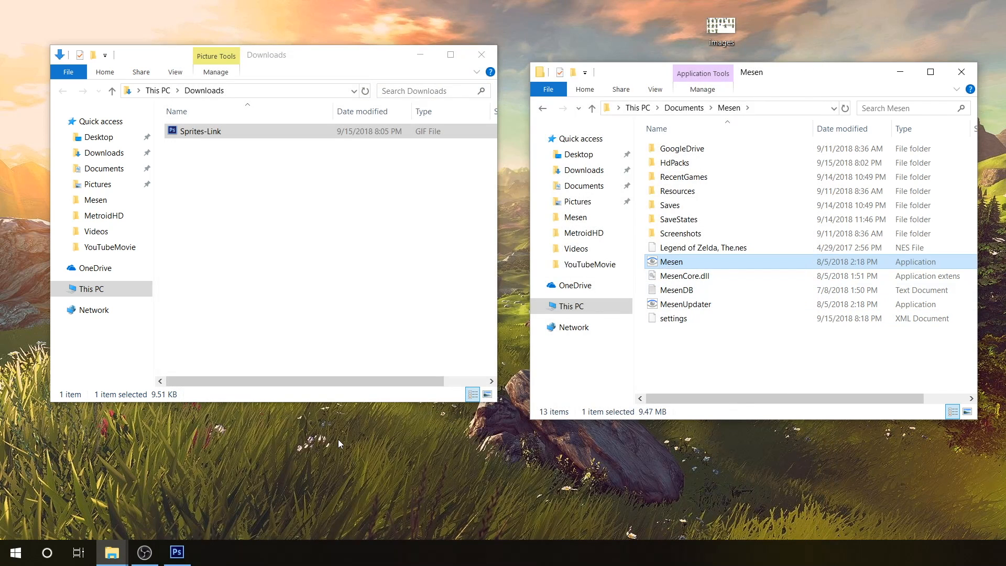
- Switch to Photoshop, look through the open documents and open link wip.png at 200% zoom
{"action": "left_click", "coordinate": [168, 563]}
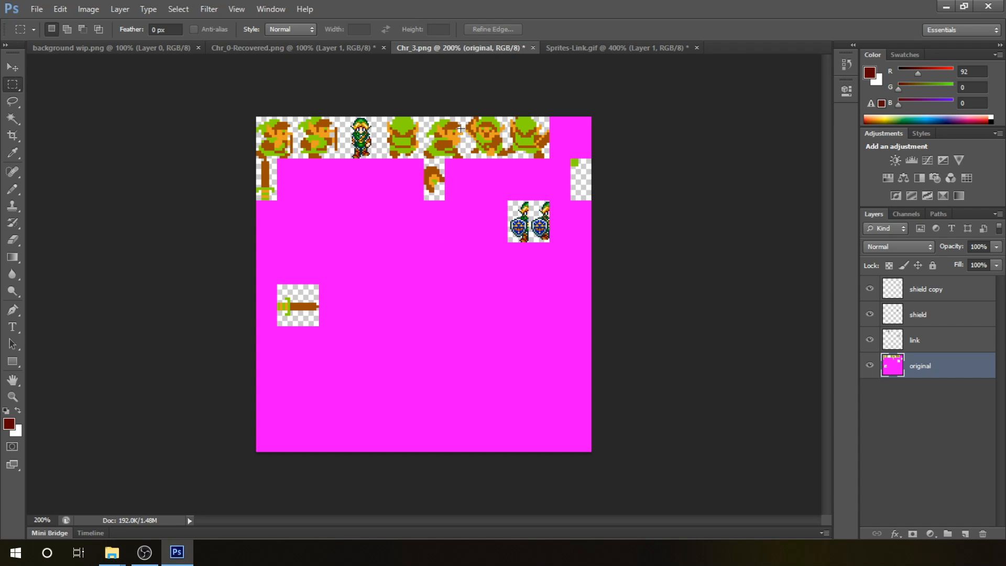
{"action": "left_click", "coordinate": [157, 48]}
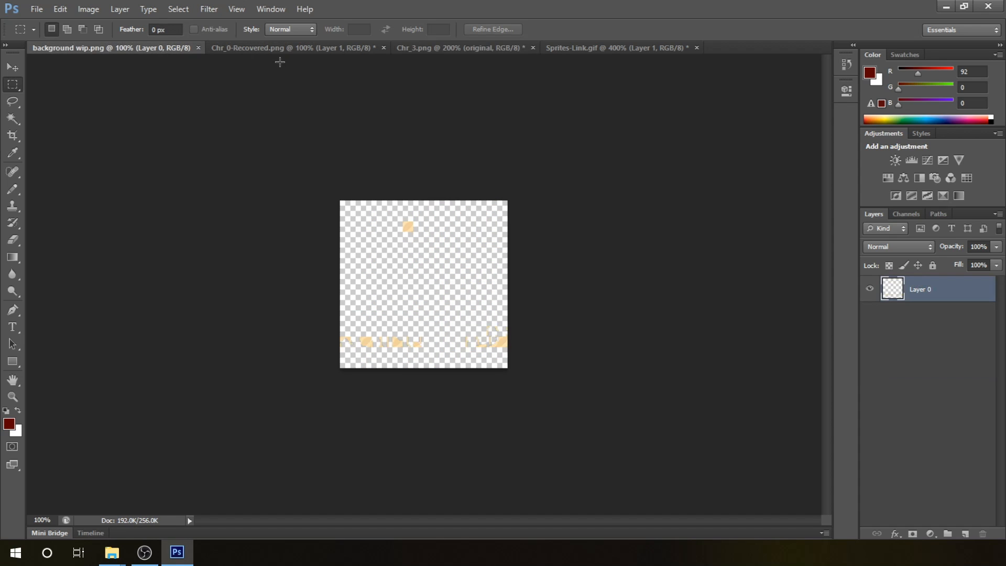
{"action": "left_click", "coordinate": [283, 48]}
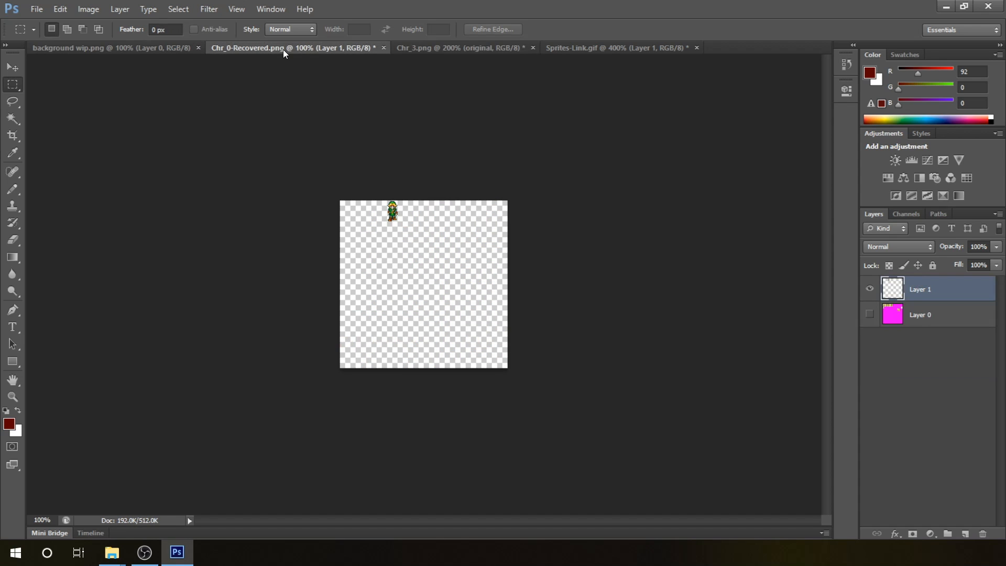
{"action": "left_click", "coordinate": [479, 48]}
{"action": "left_click", "coordinate": [565, 48]}
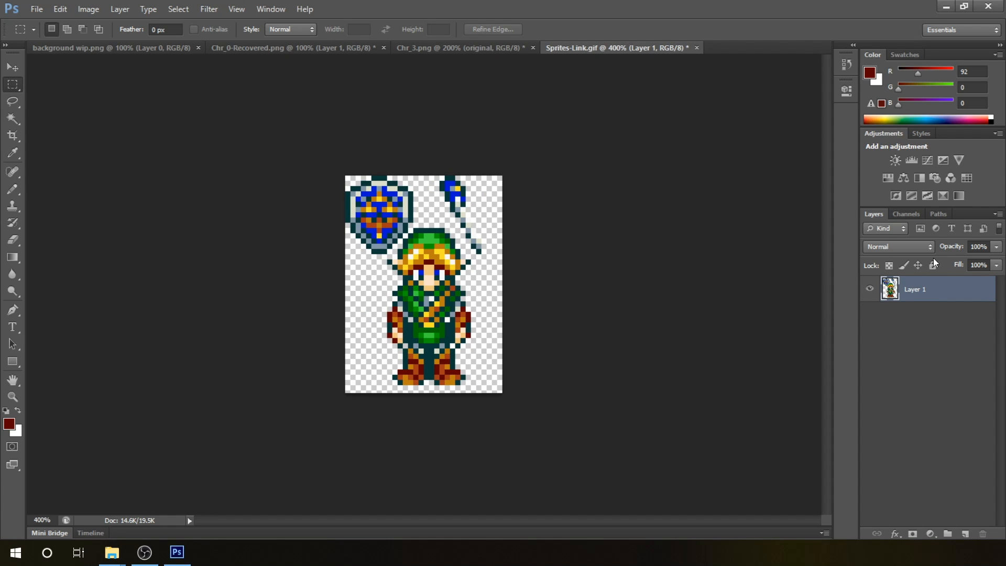
{"action": "key", "text": "ctrl+plus"}
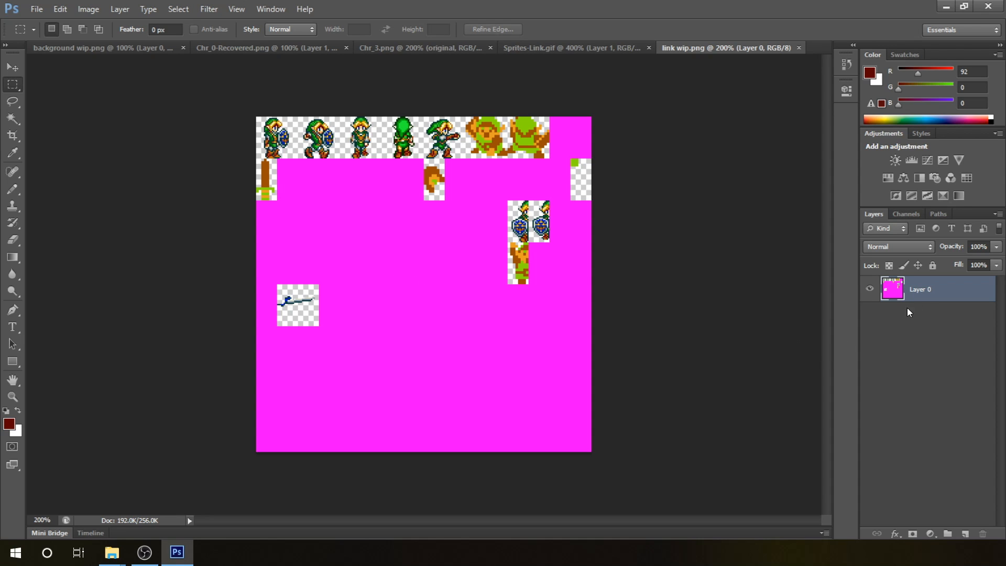
- Duplicate Layer 0 of link wip.png into the Chr_3.png document
{"action": "right_click", "coordinate": [925, 297]}
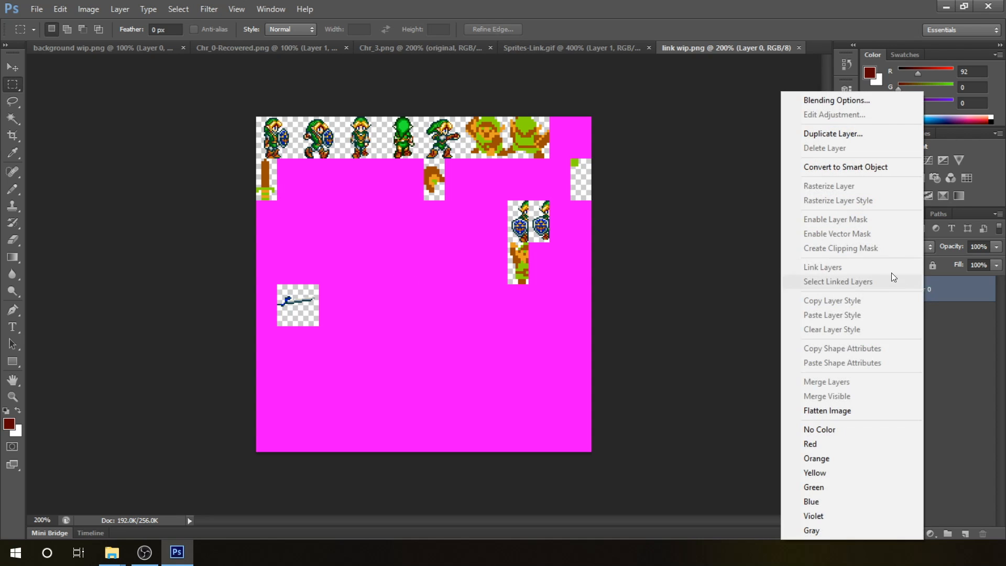
{"action": "left_click", "coordinate": [855, 139]}
{"action": "left_click", "coordinate": [463, 224]}
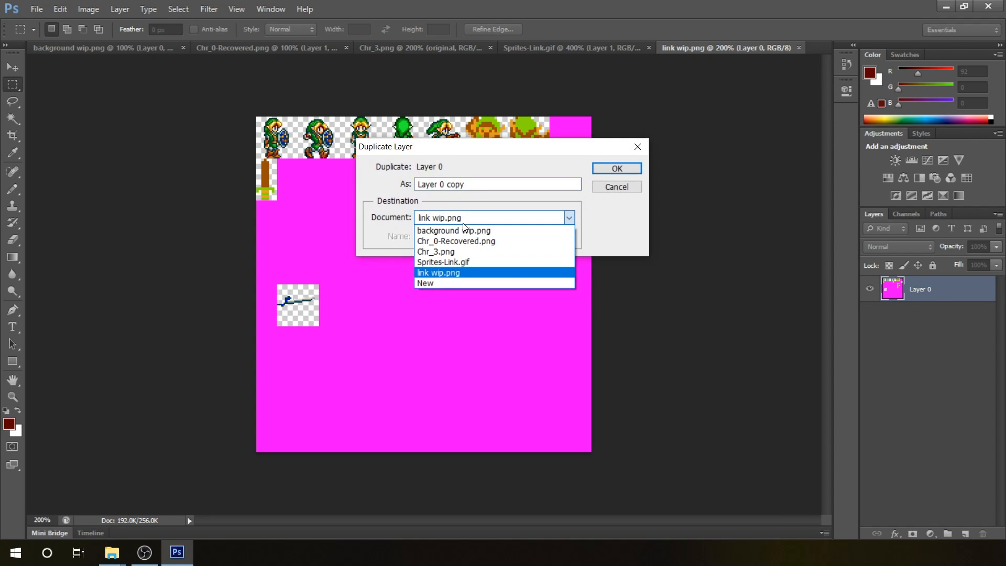
{"action": "left_click", "coordinate": [456, 251]}
{"action": "left_click", "coordinate": [608, 168]}
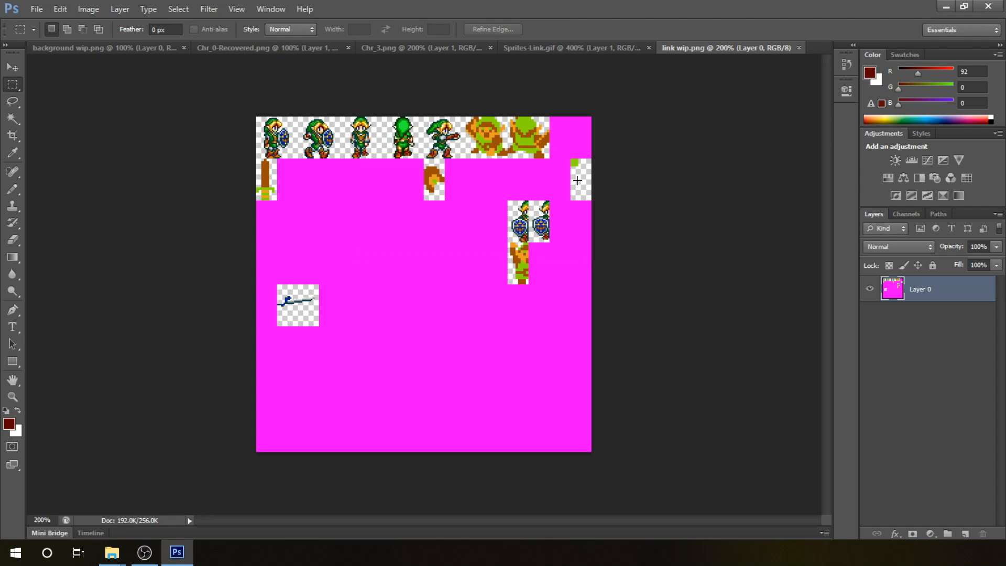
- In Chr_3.png, hide the original, link, shield and shield copy layers, leaving only Layer 1 visible
{"action": "left_click", "coordinate": [439, 49]}
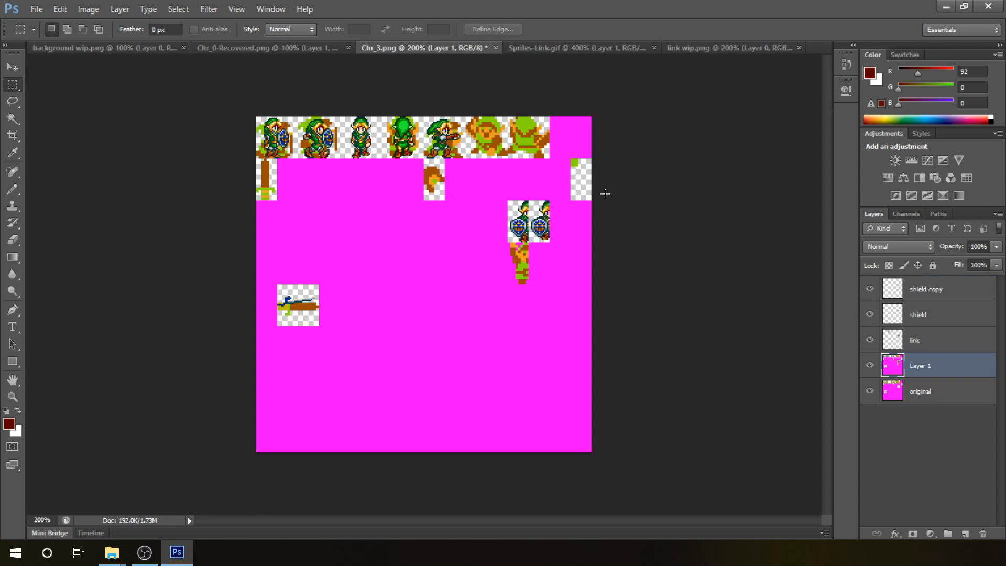
{"action": "left_click", "coordinate": [870, 391]}
{"action": "left_click", "coordinate": [870, 339]}
{"action": "left_click", "coordinate": [870, 314]}
{"action": "left_click", "coordinate": [869, 289]}
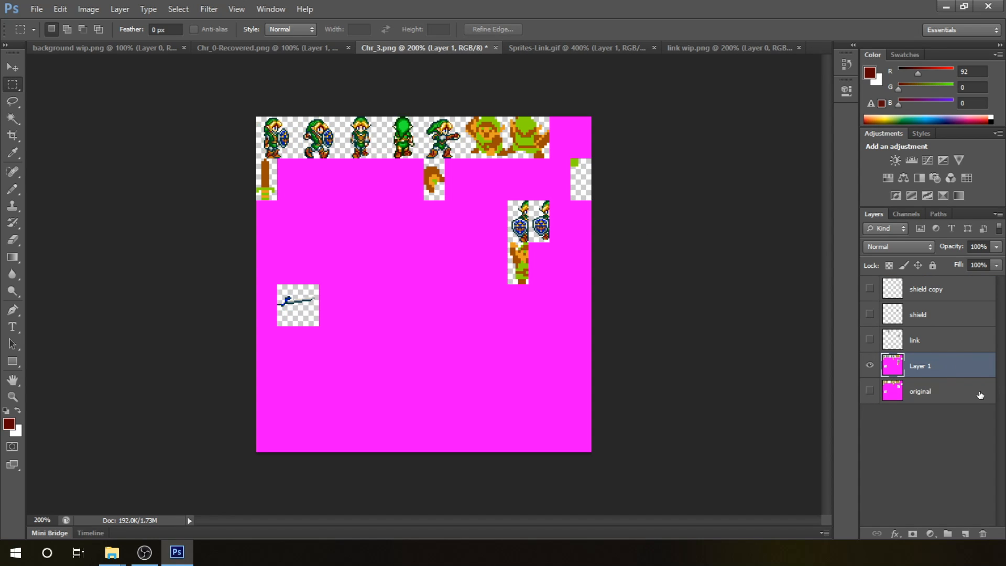
- Save the updated sprite sheet in PNG format over Chr_3.png, with Smallest / Slow compression and no interlacing
{"action": "left_click", "coordinate": [40, 10]}
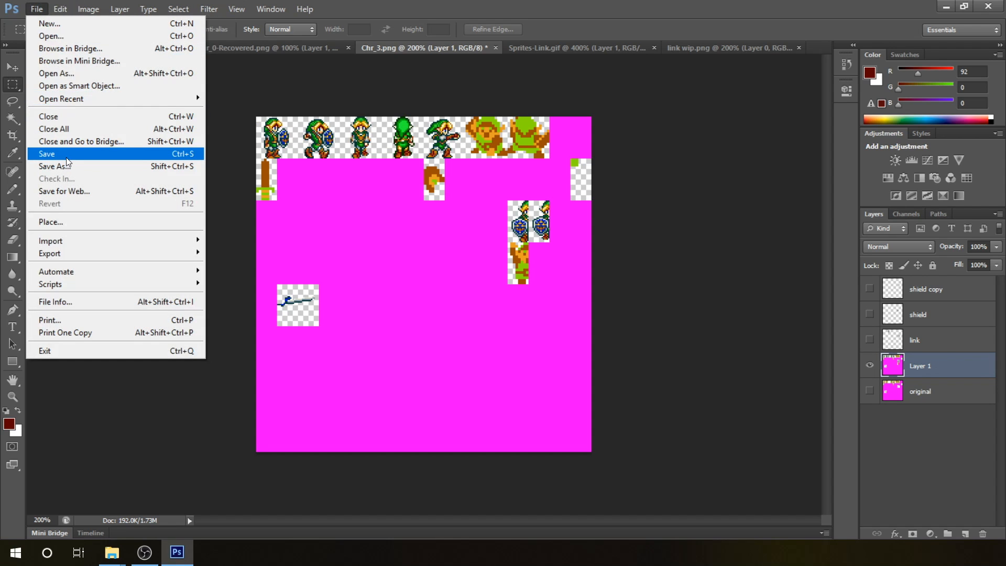
{"action": "left_click", "coordinate": [152, 153]}
{"action": "left_click", "coordinate": [376, 310]}
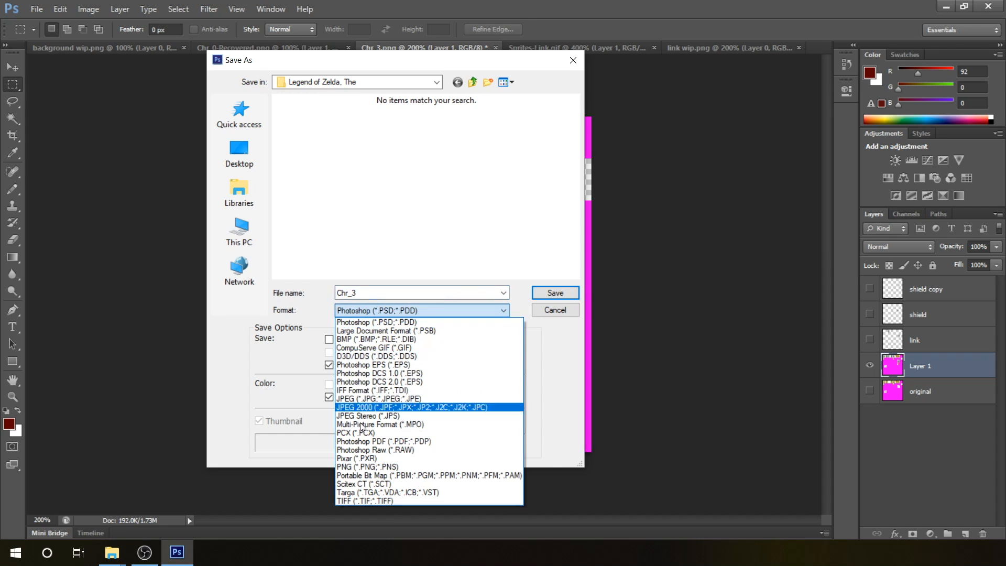
{"action": "left_click", "coordinate": [357, 469]}
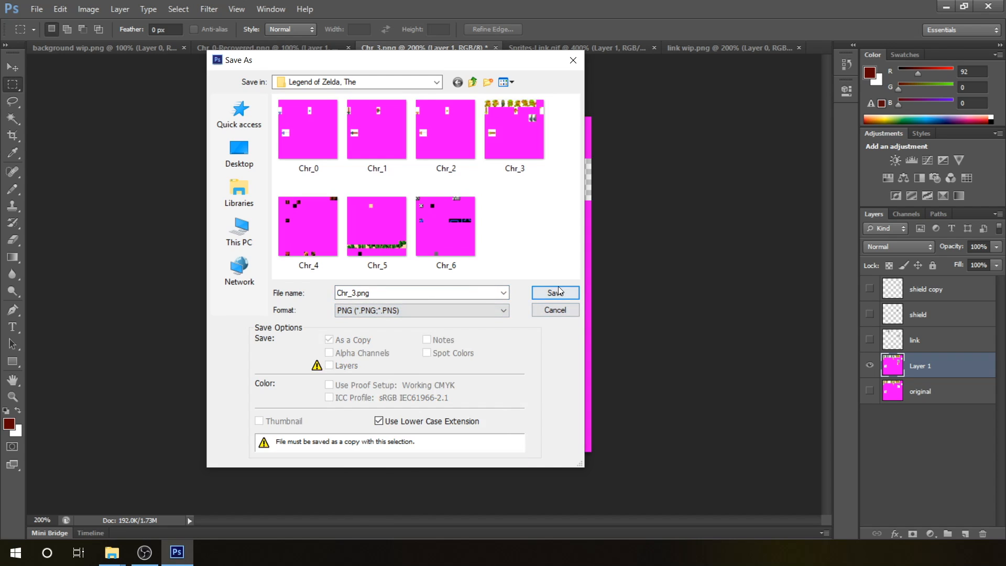
{"action": "left_click", "coordinate": [540, 294]}
{"action": "left_click", "coordinate": [514, 262]}
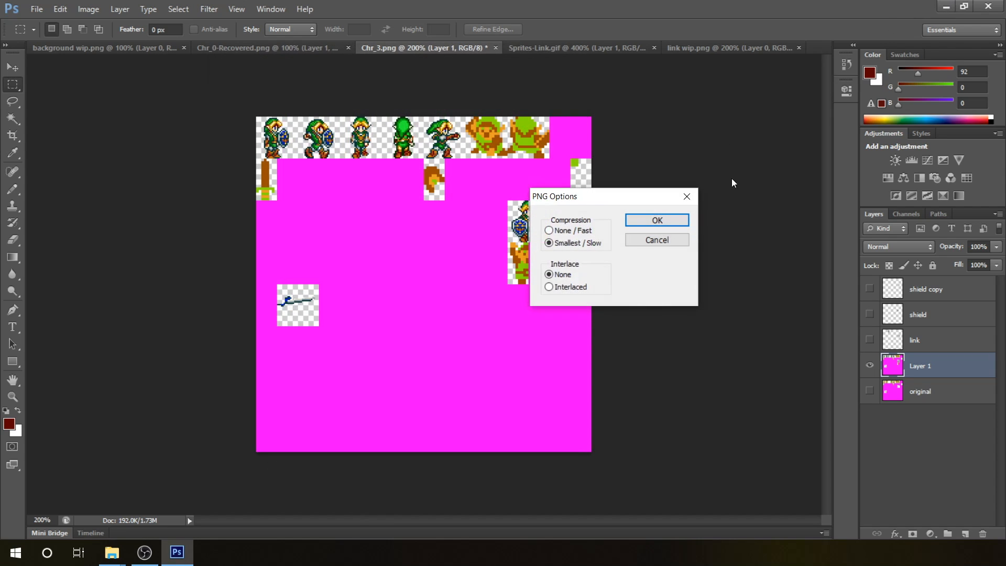
{"action": "left_click", "coordinate": [683, 216]}
- Minimize Photoshop, relaunch Mesen with the Zelda game, and show it in full screen at 4x video size
{"action": "left_click", "coordinate": [947, 6]}
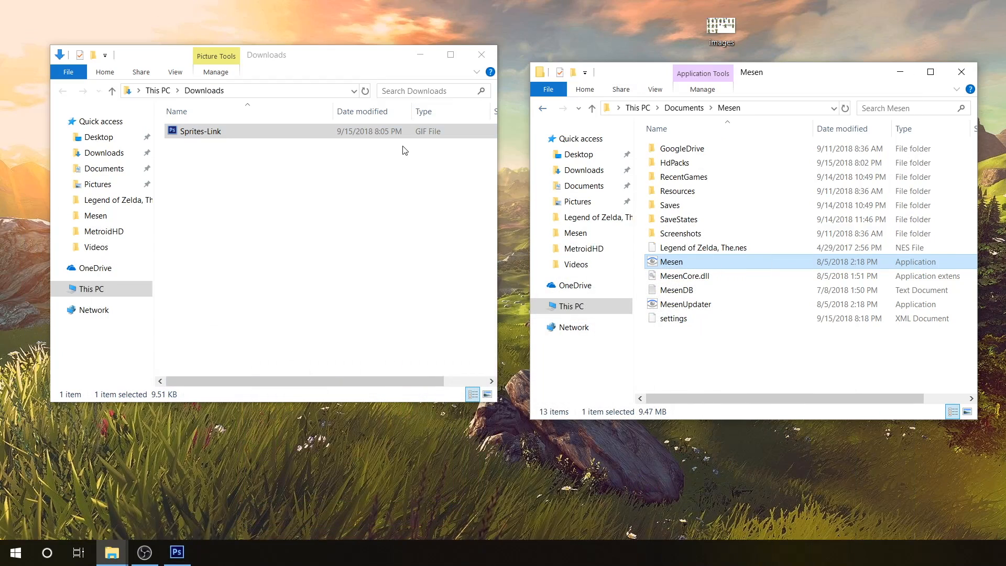
{"action": "double_click", "coordinate": [673, 262]}
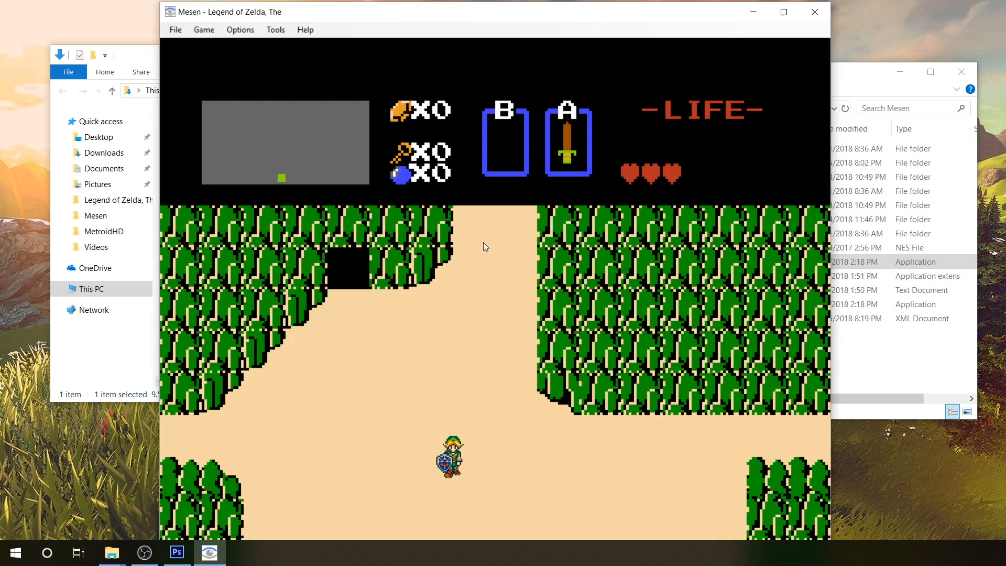
{"action": "left_click", "coordinate": [237, 30]}
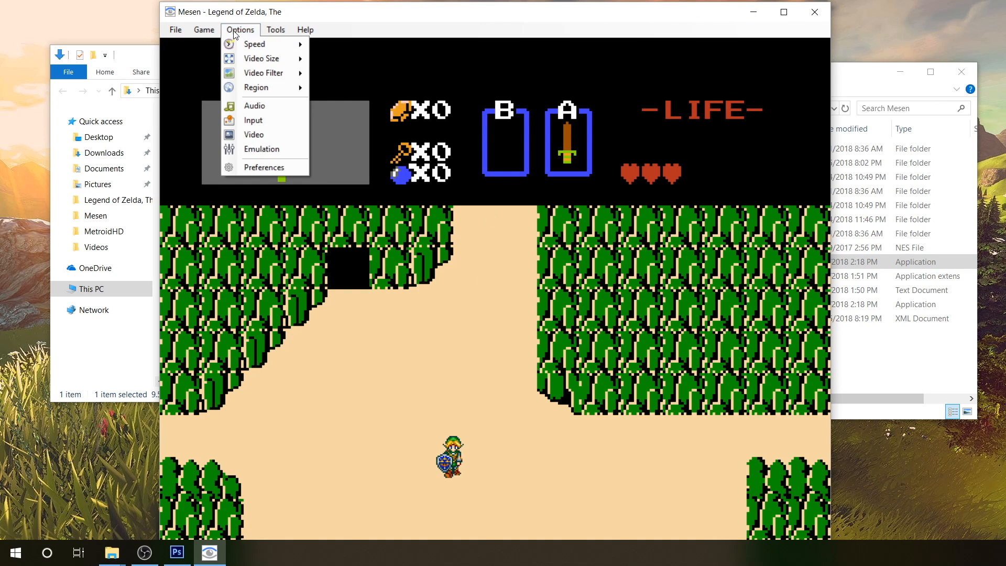
{"action": "left_click", "coordinate": [234, 30]}
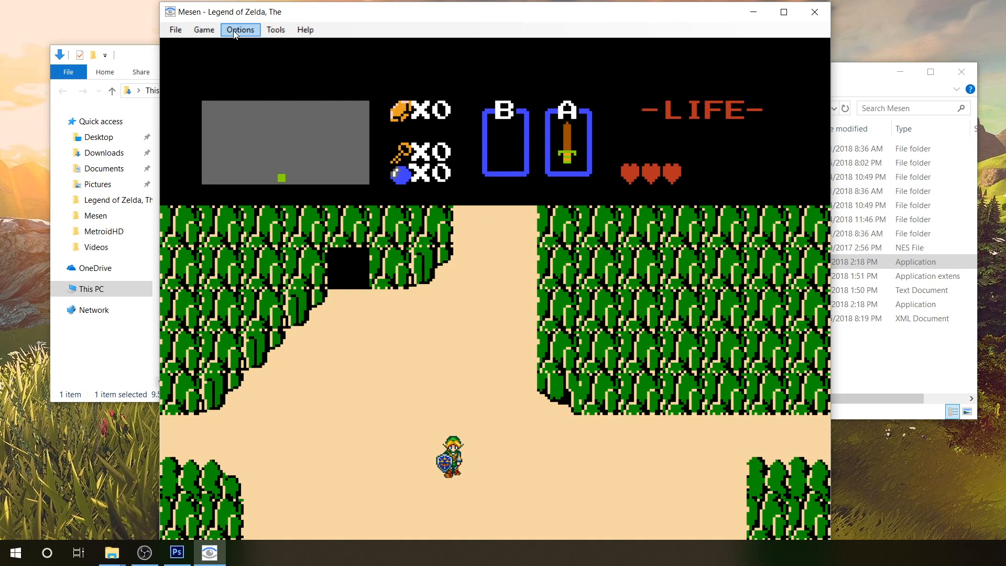
{"action": "key", "text": "F11"}
{"action": "mouse_move", "coordinate": [231, 3]}
{"action": "left_click", "coordinate": [80, 8]}
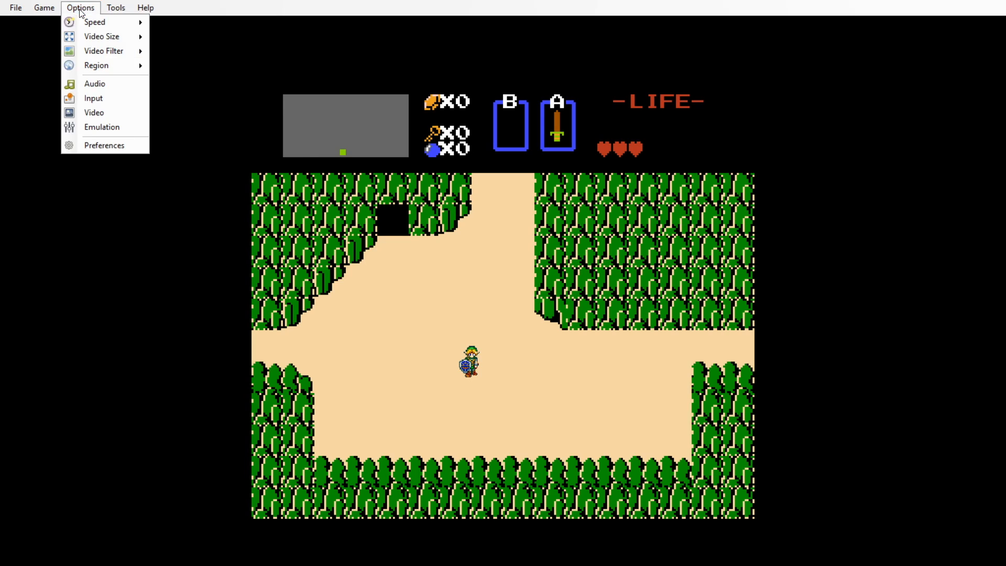
{"action": "mouse_move", "coordinate": [100, 36]}
{"action": "left_click", "coordinate": [207, 84]}
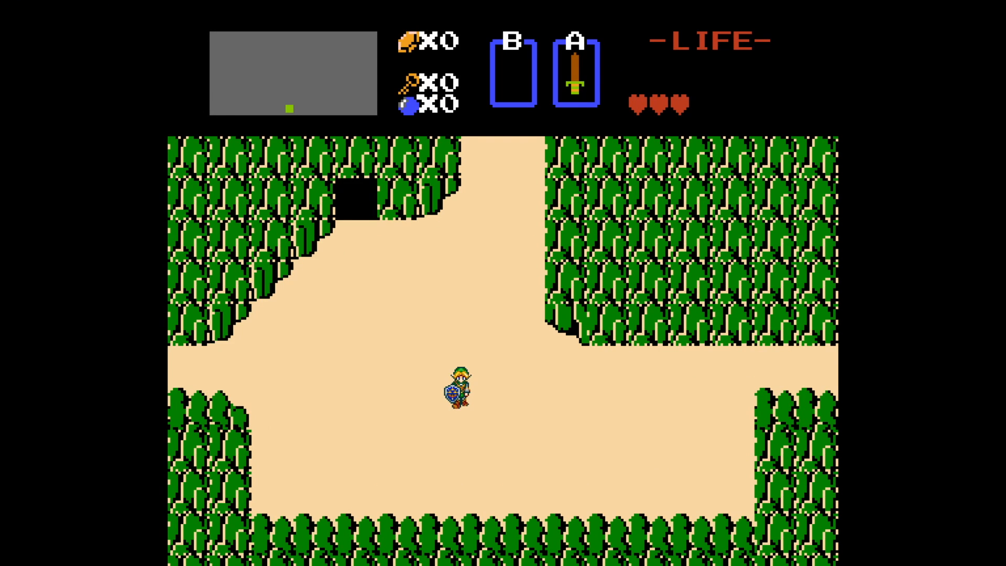
- Walk Link in all four directions and swing the sword to check the new sprites in the game
{"action": "key", "text": "Up"}
{"action": "key", "text": "Down"}
{"action": "key", "text": "Left"}
{"action": "key", "text": "Left"}
{"action": "key", "text": "Right"}
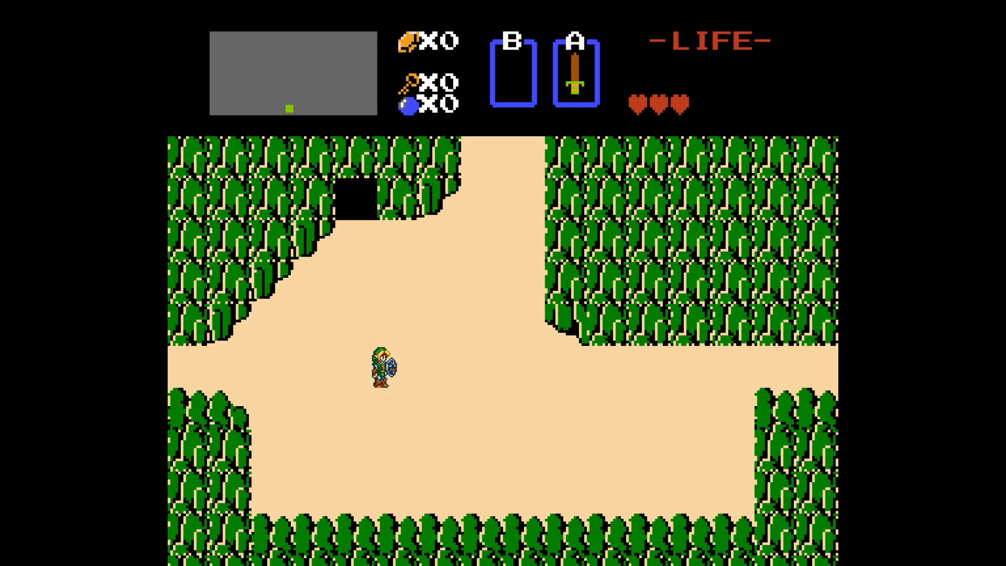
{"action": "key", "text": "Left"}
{"action": "key", "text": "s"}
{"action": "key", "text": "s"}
{"action": "key", "text": "Left"}
{"action": "key", "text": "Right"}
{"action": "key", "text": "Up"}
{"action": "key", "text": "Left"}
{"action": "key", "text": "Down"}
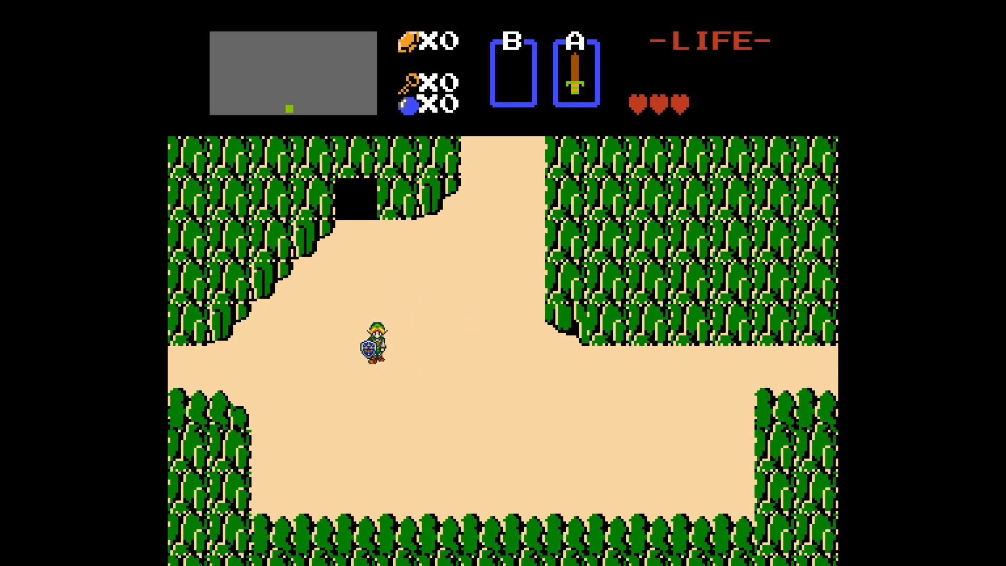
{"action": "key", "text": "Right"}
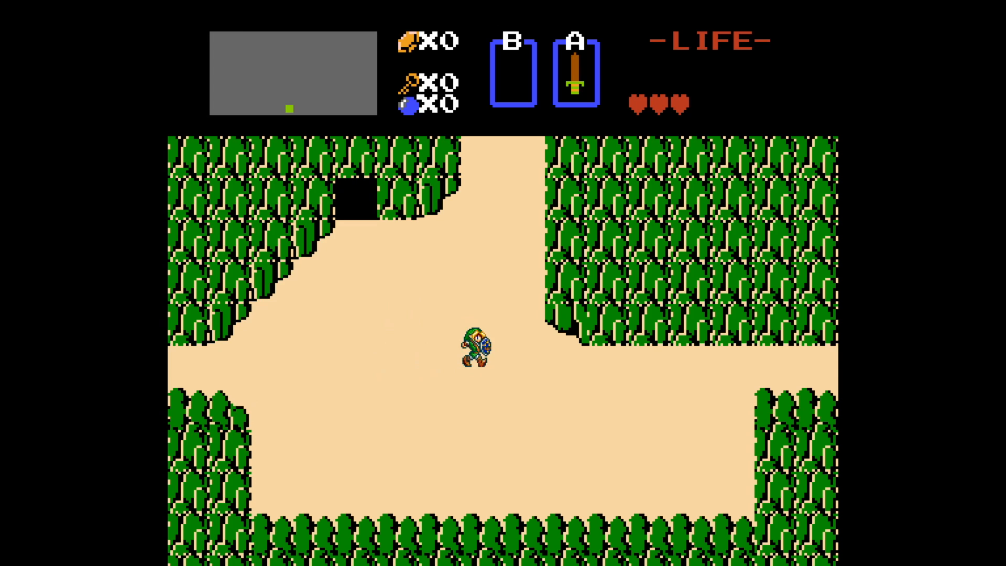
- Exit Mesen and return to the Chr_3.png sheet in Photoshop
{"action": "mouse_move", "coordinate": [315, 8]}
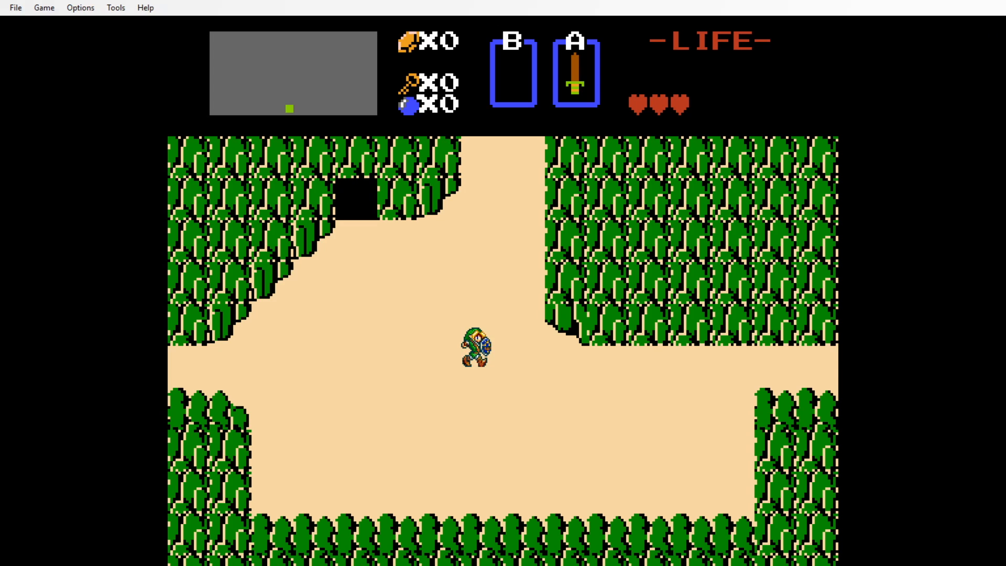
{"action": "left_click", "coordinate": [15, 7]}
{"action": "left_click", "coordinate": [44, 105]}
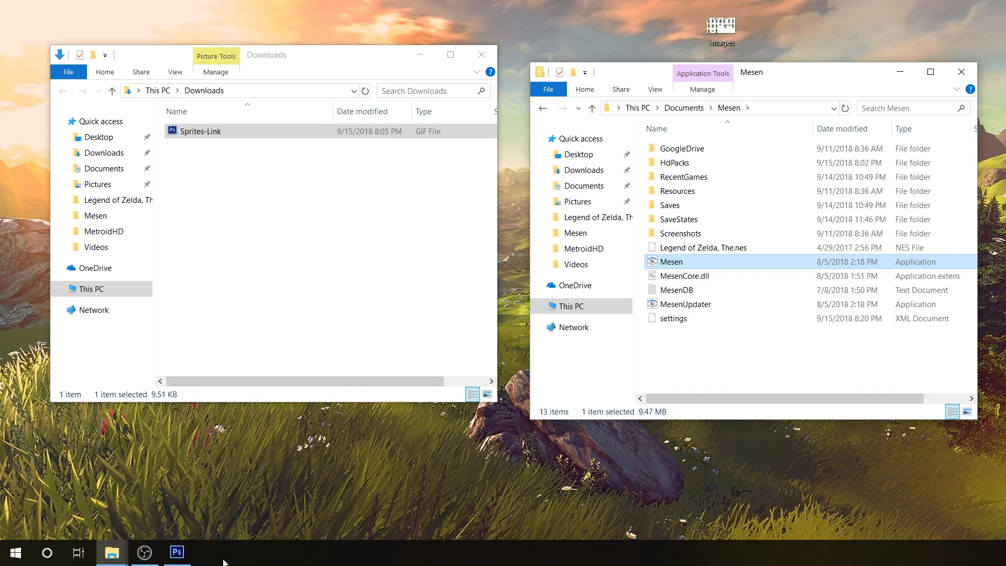
{"action": "left_click", "coordinate": [177, 552]}
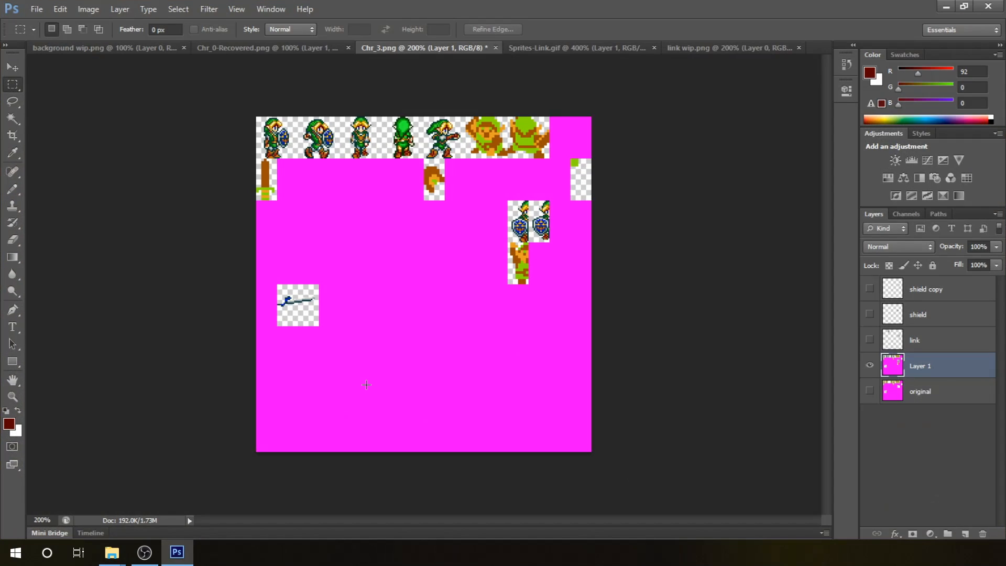